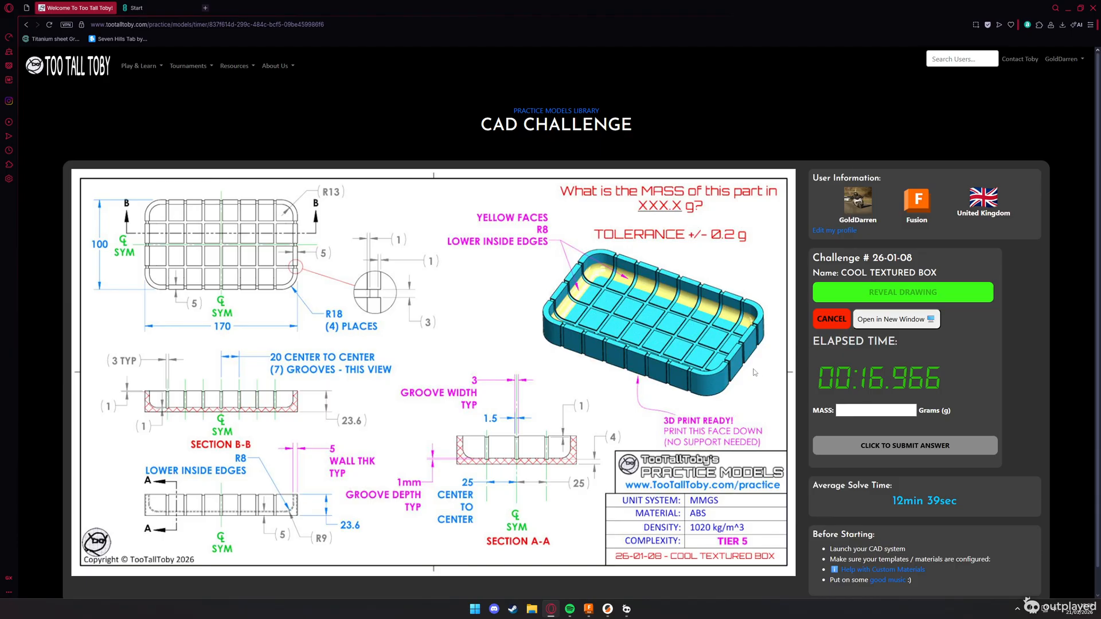
Step: Switch to Fusion and sketch a rectangle 85 mm wide and 50 mm high on the top plane, with one corner at the origin
key(alt+Tab)
click(467, 335)
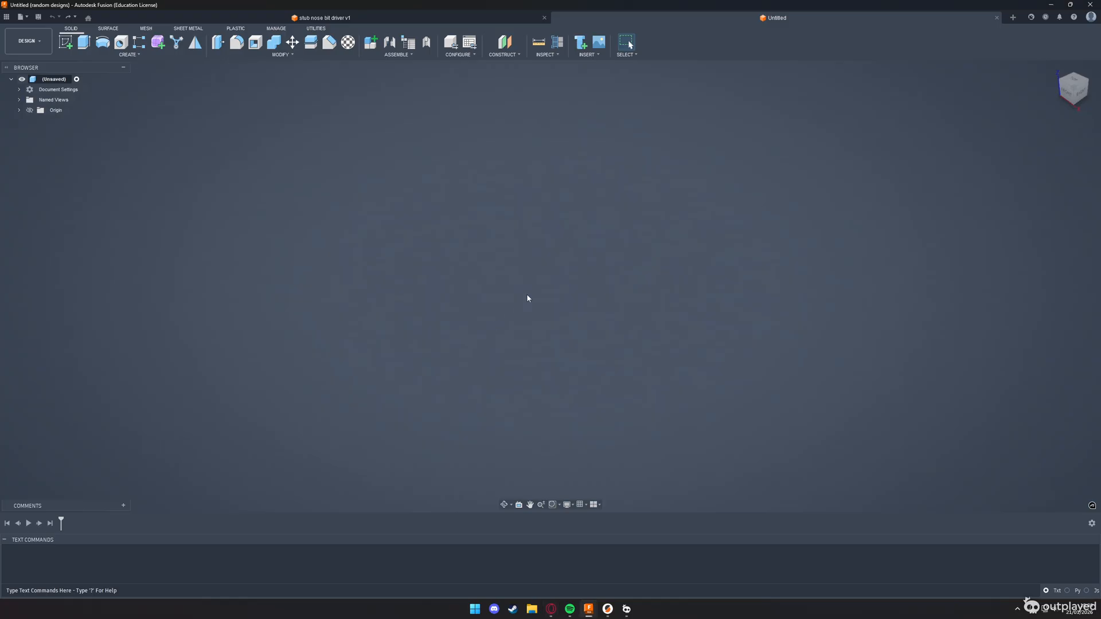
key(alt+Tab)
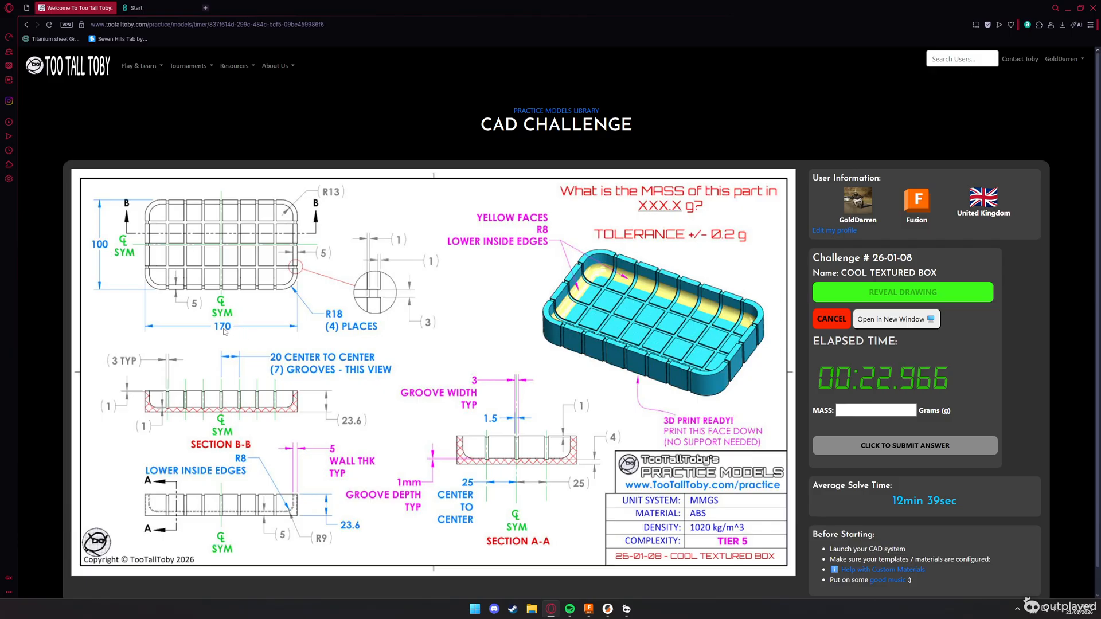
key(alt+Tab)
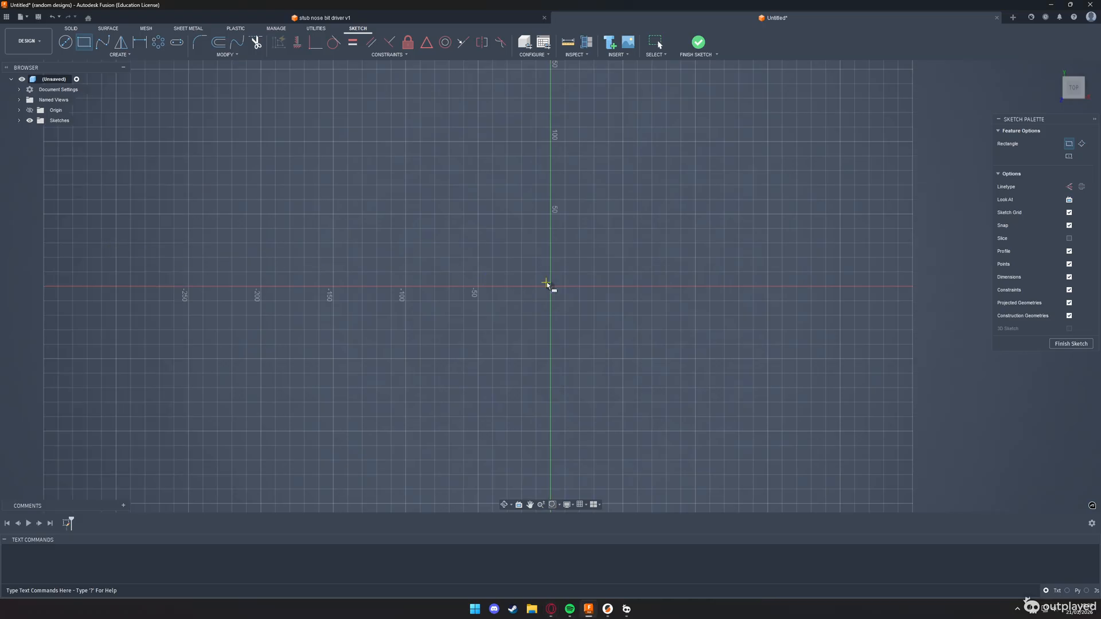
click(547, 284)
text(50)
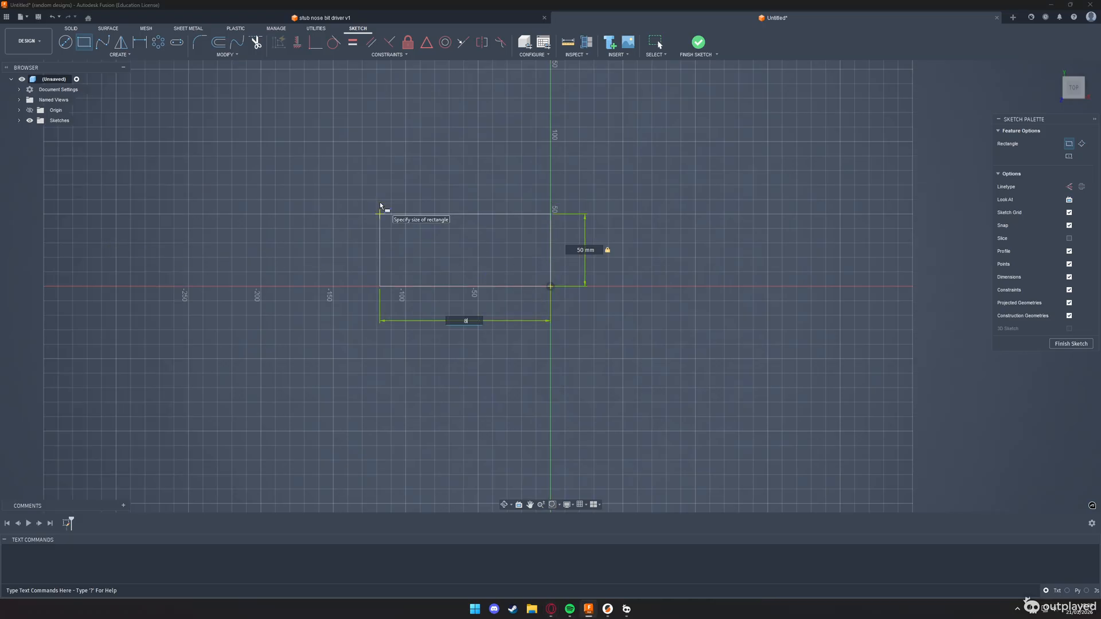
key(Tab)
text(85)
key(Return)
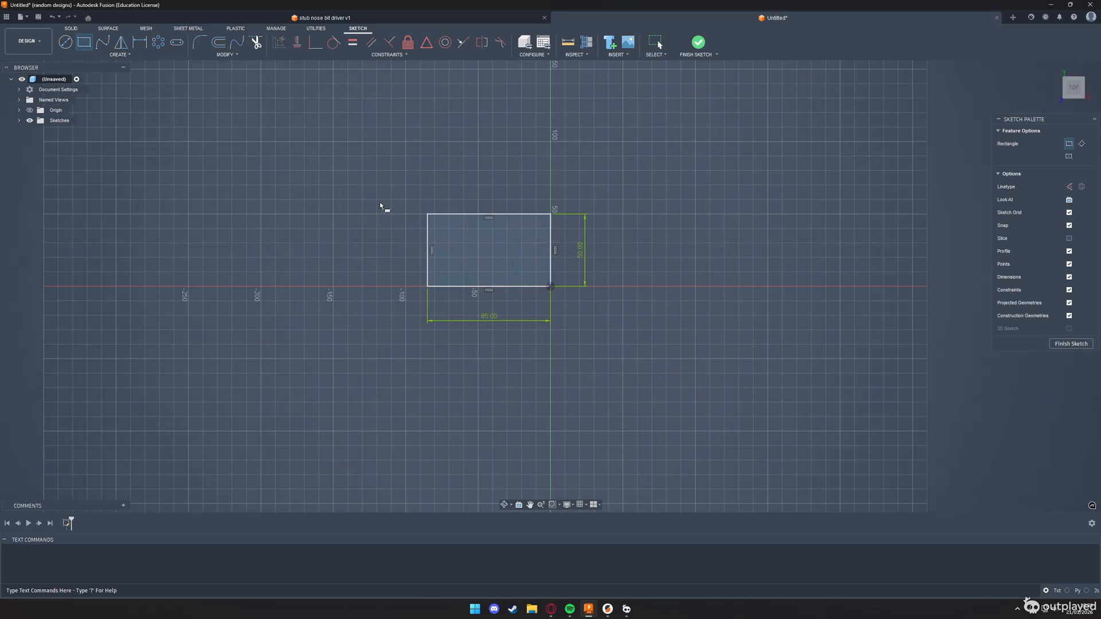
Step: Fillet the rectangle's outer corner opposite the origin with an 18 mm radius
scroll(396, 200, up, 3)
key(f)
key(alt+Tab)
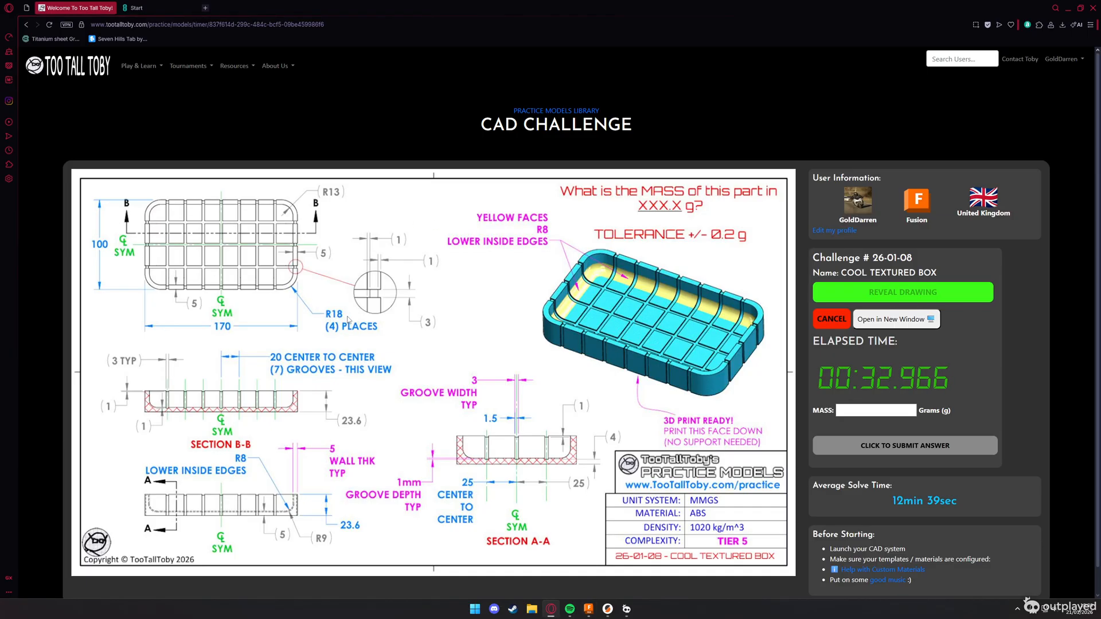
key(alt+Tab)
click(451, 230)
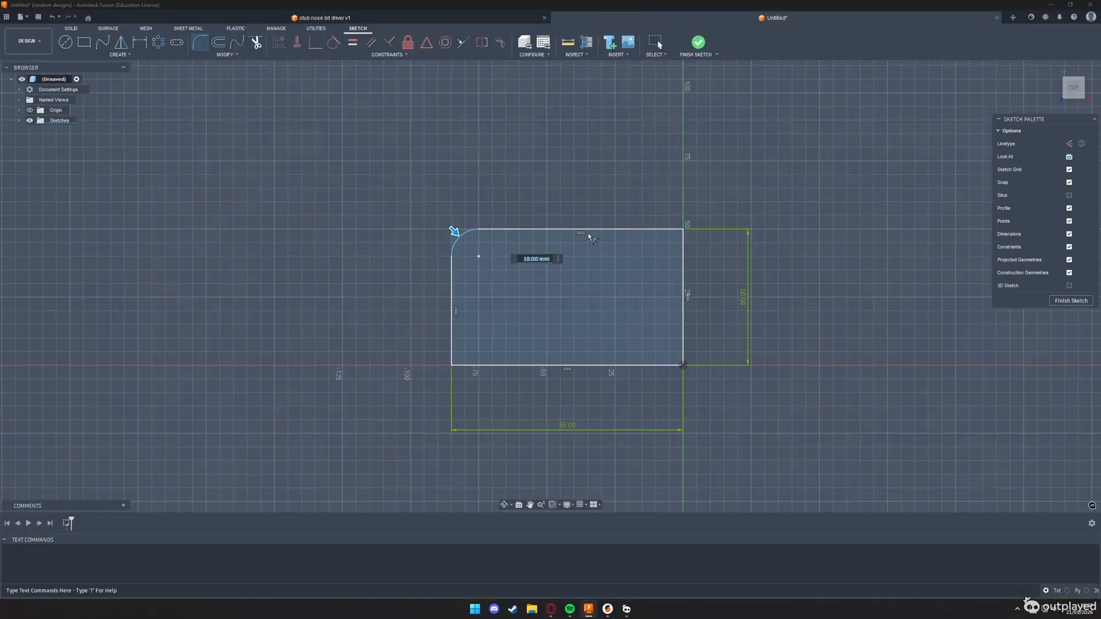
text(18)
key(Return)
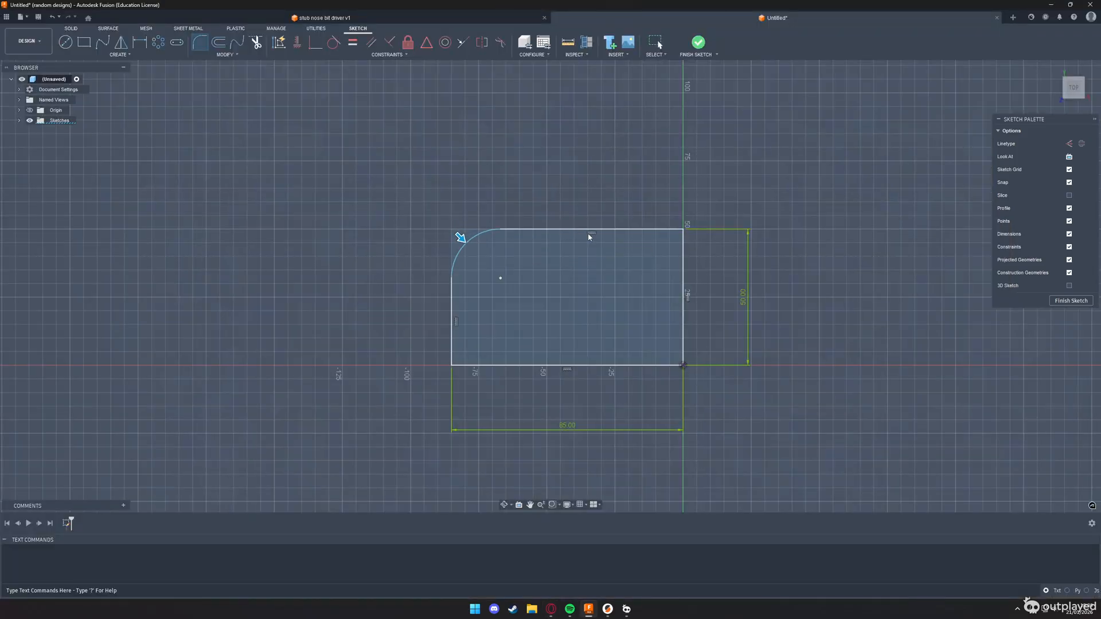
Step: Offset the whole rounded outline 5 mm inward for the wall thickness
key(alt+Tab)
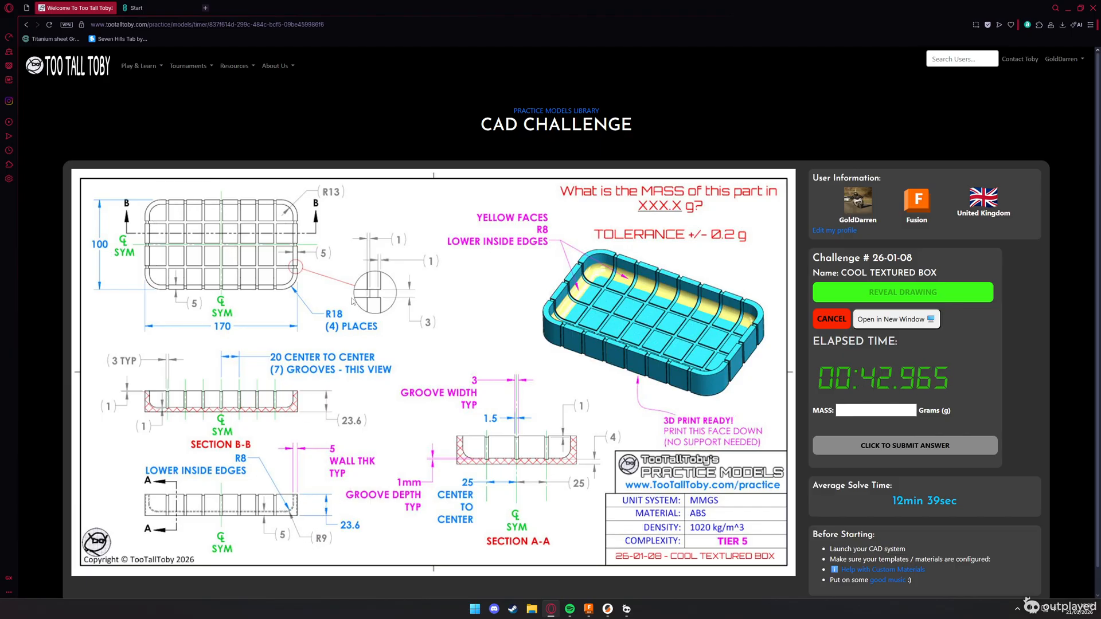
key(alt+Tab)
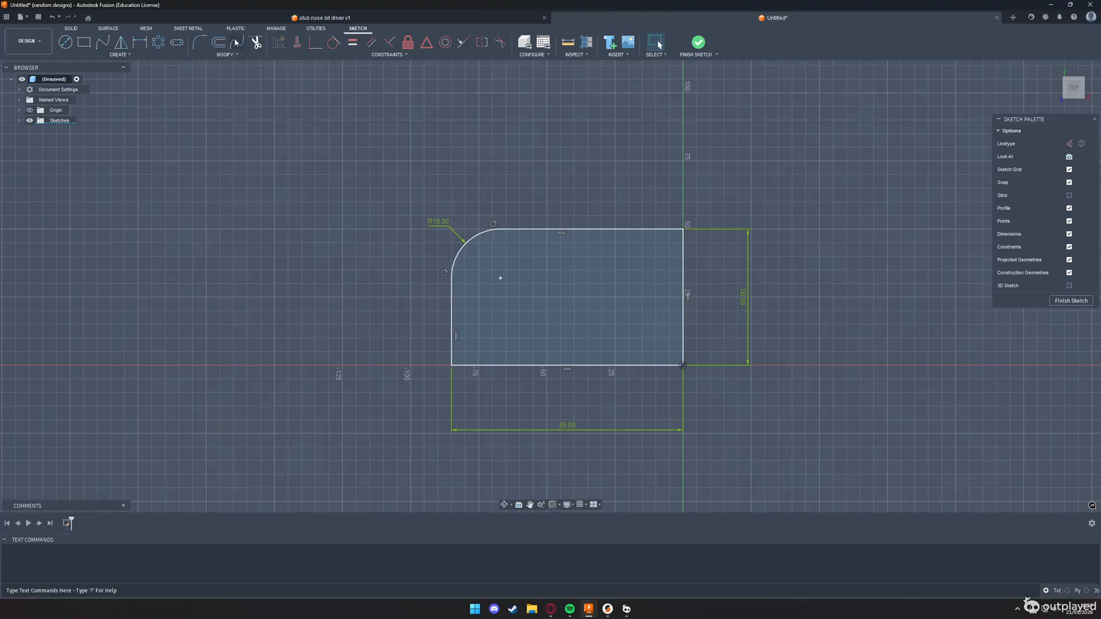
key(o)
click(551, 230)
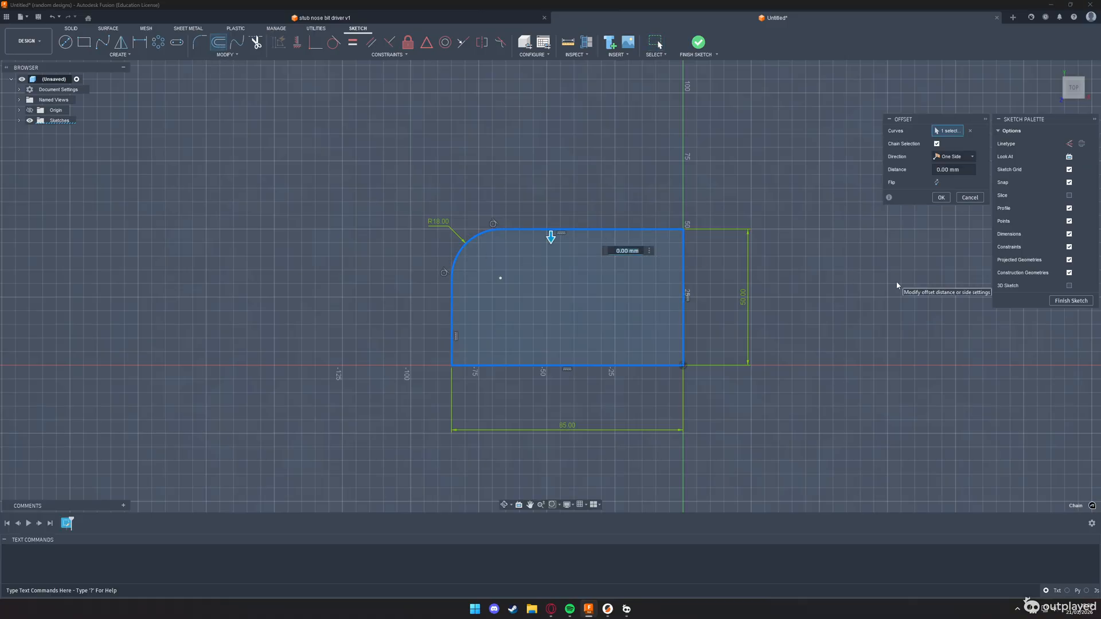
text(5)
key(Return)
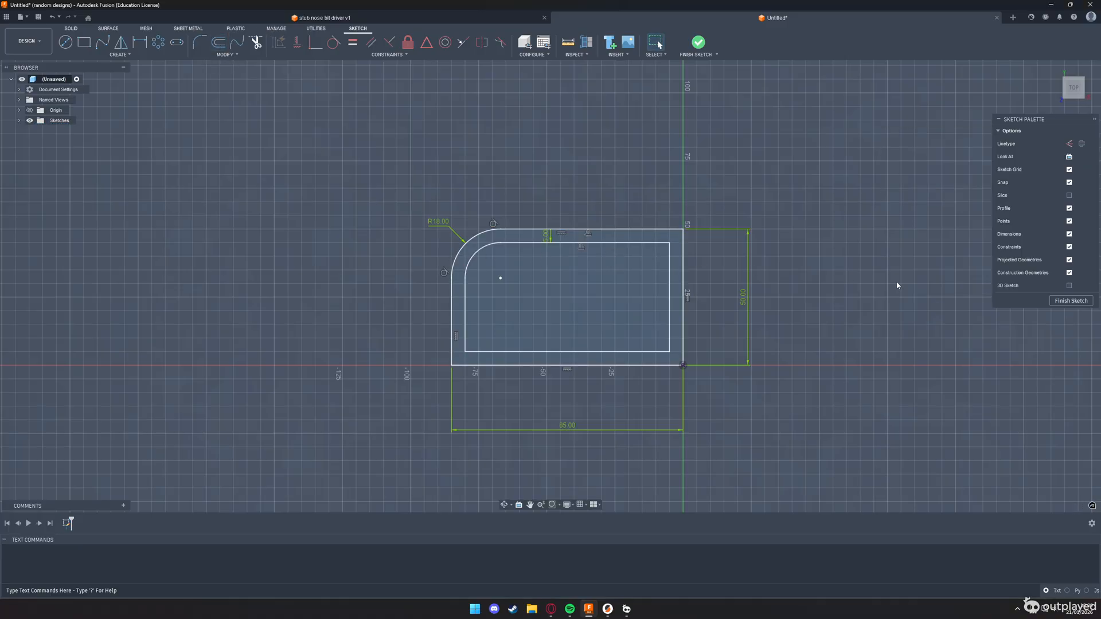
Step: Draw two rectangles from the inner outline's square corners past the symmetry edges to divide off the wall profile, and finish the sketch
scroll(692, 241, up, 4)
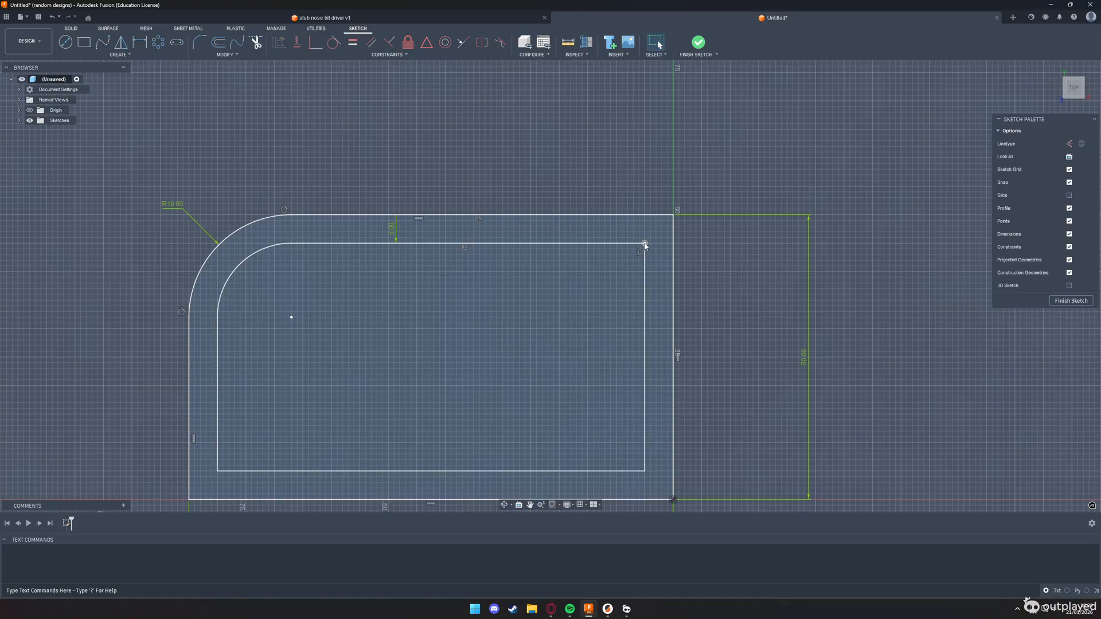
key(r)
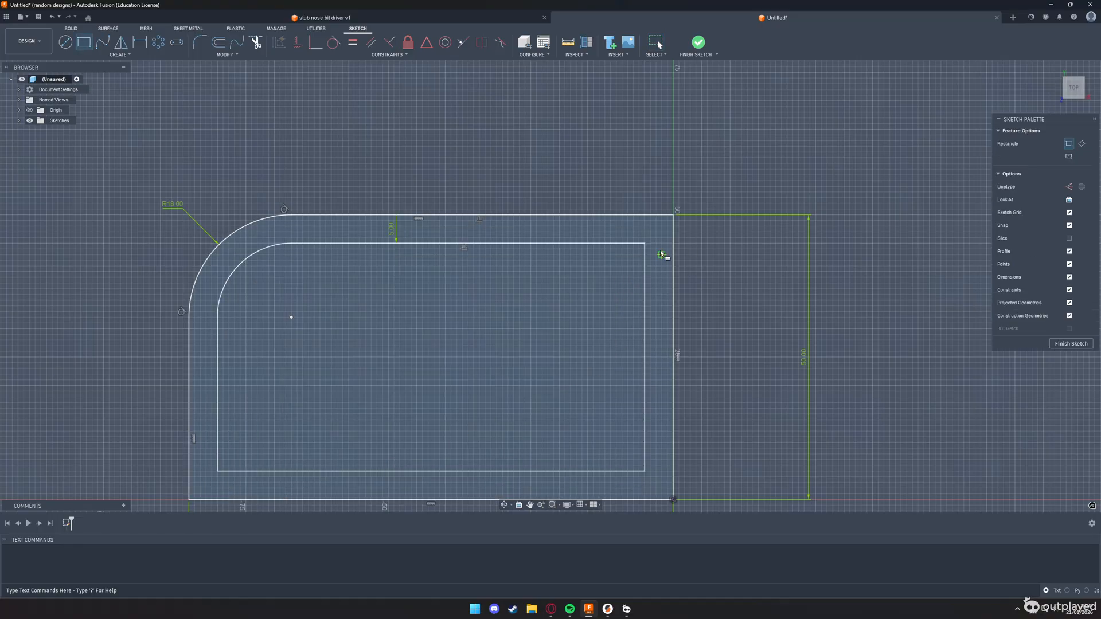
click(644, 244)
click(821, 323)
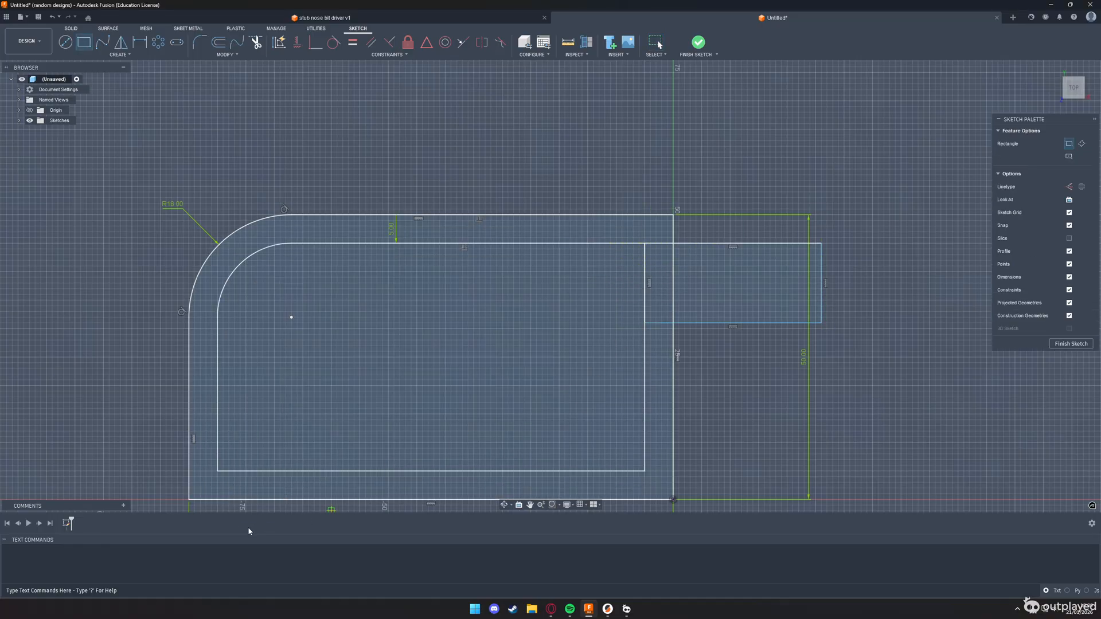
click(217, 473)
middle_drag(283, 442, 251, 315)
click(254, 446)
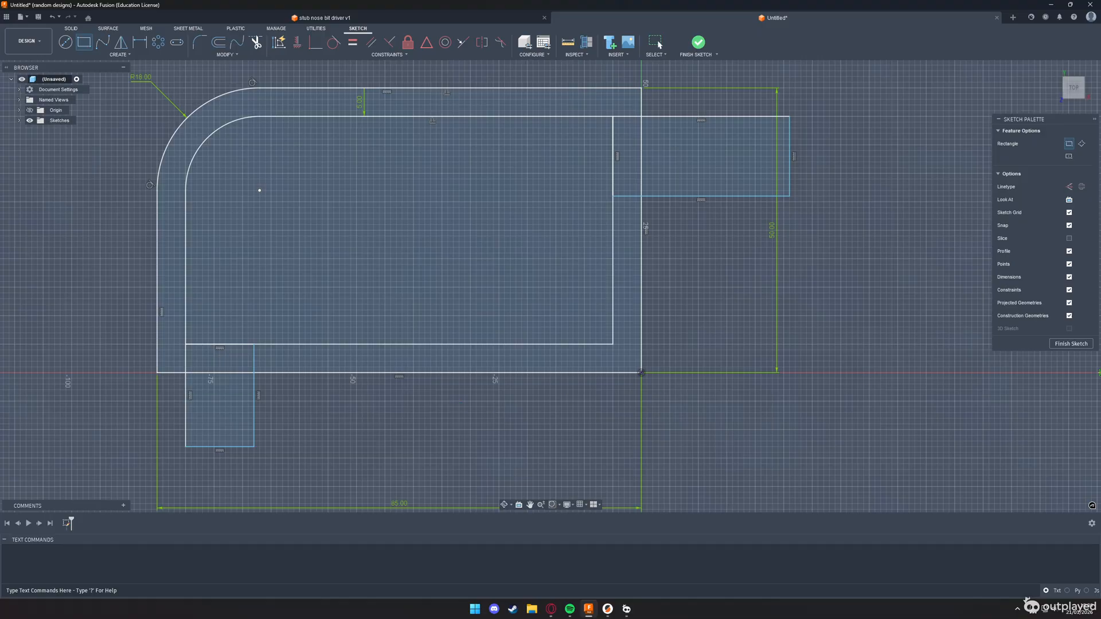
click(1070, 344)
Step: Extrude the four profiles inside the wall strip upward 5 mm as a new body for the tray floor
click(629, 305)
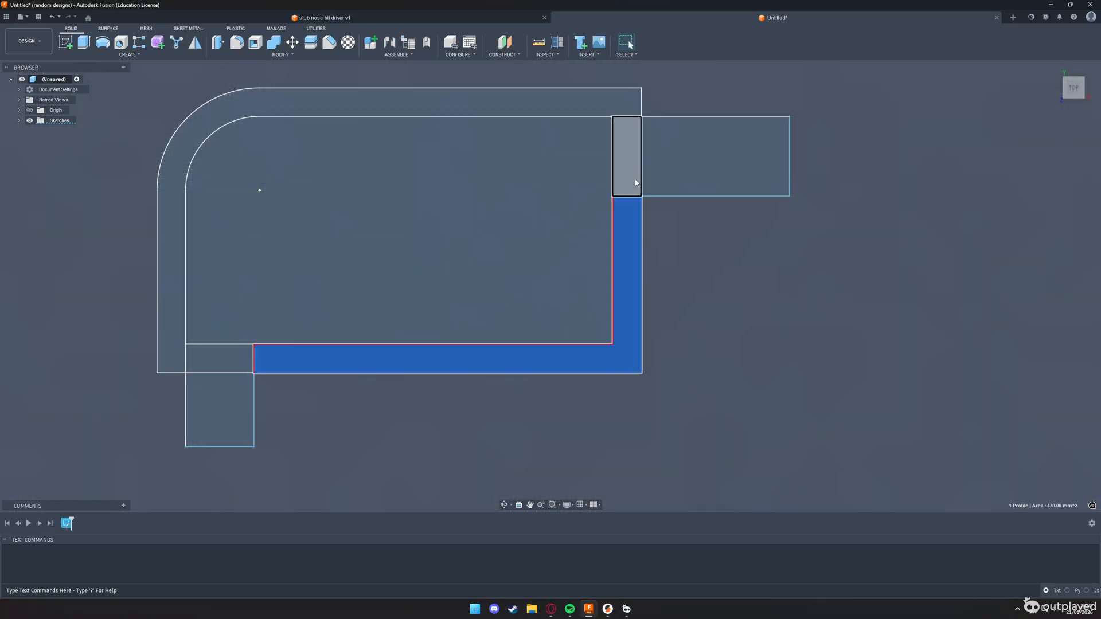
shift+click(572, 253)
shift+click(626, 182)
shift+click(234, 357)
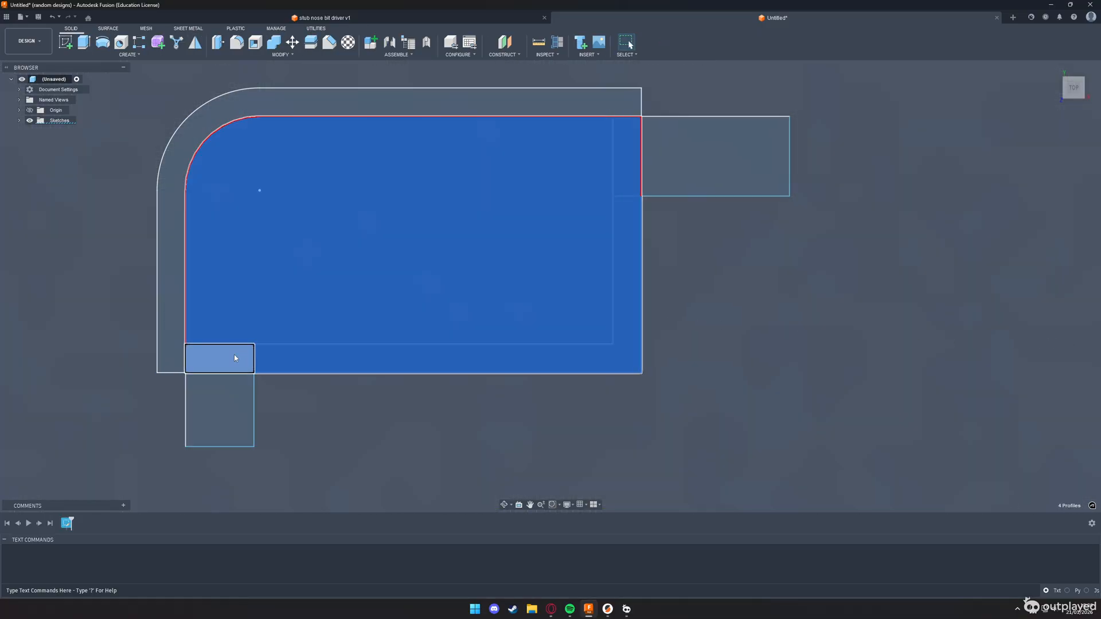
key(e)
right_click(1061, 90)
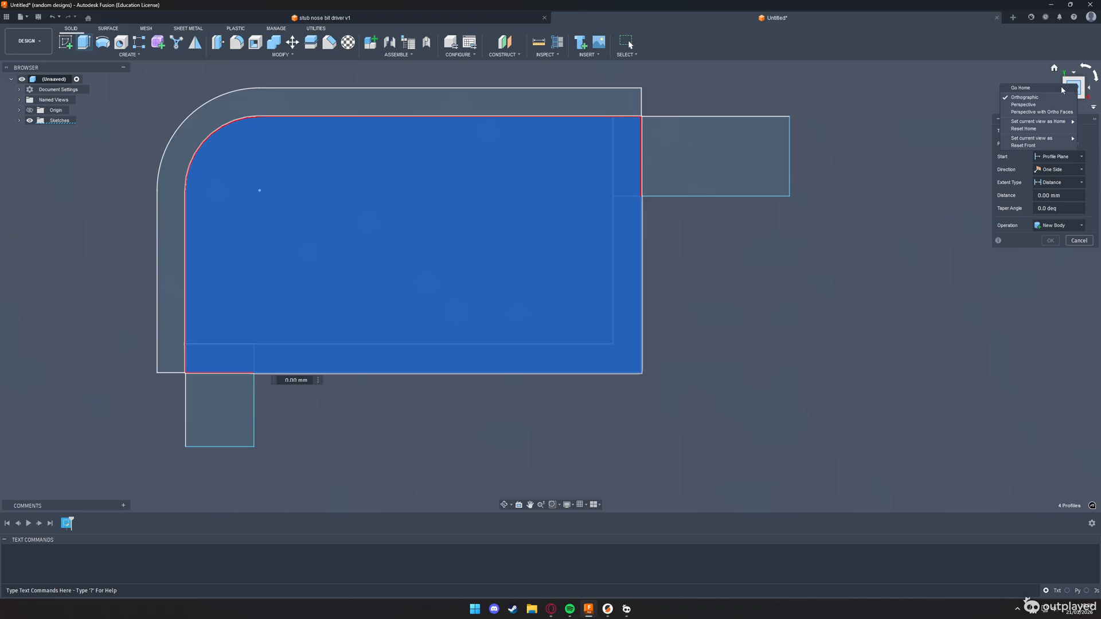
click(1061, 88)
key(alt+Tab)
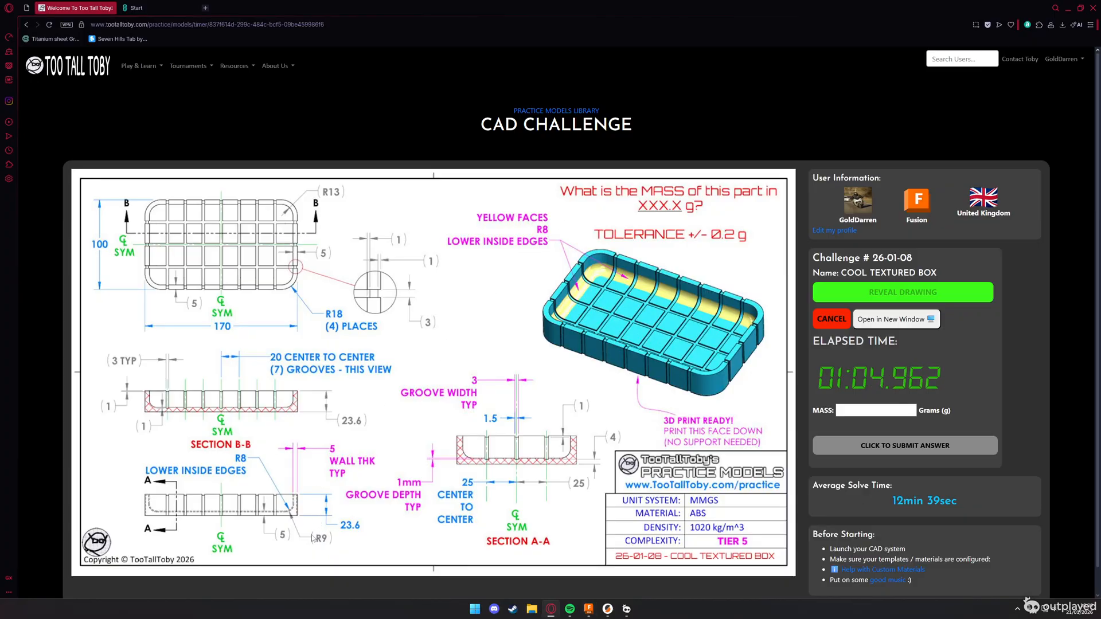
key(alt+Tab)
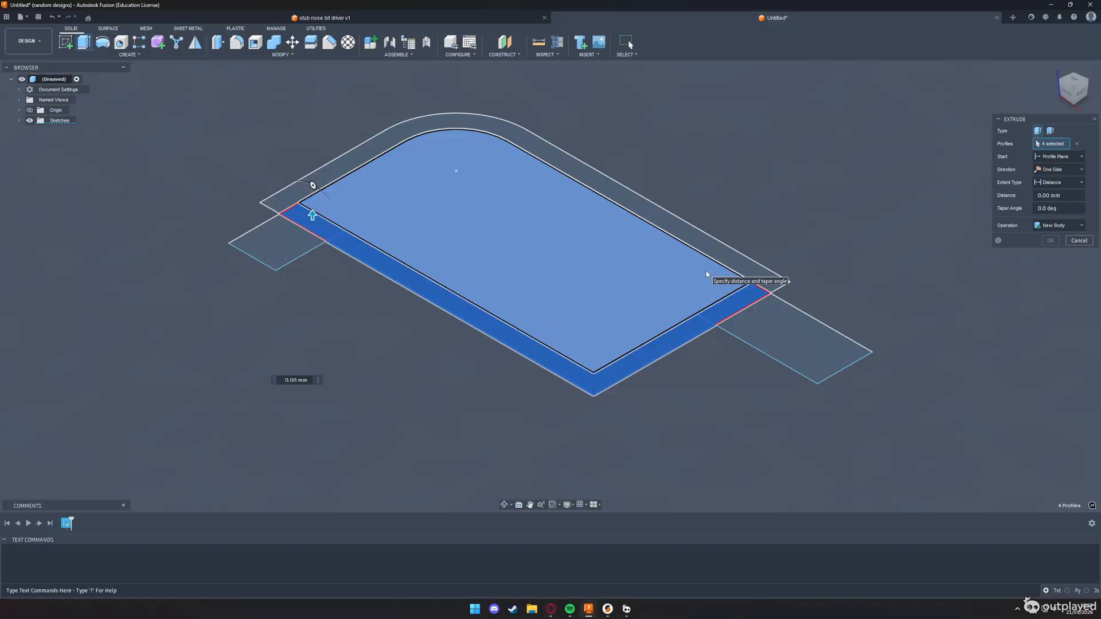
drag(312, 216, 312, 202)
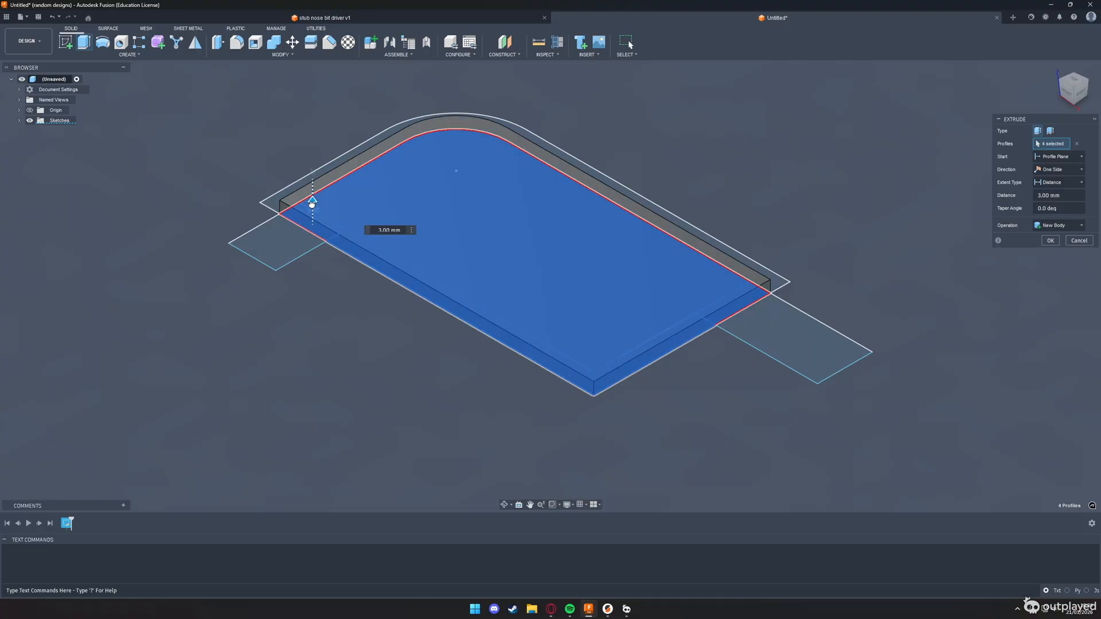
key(Return)
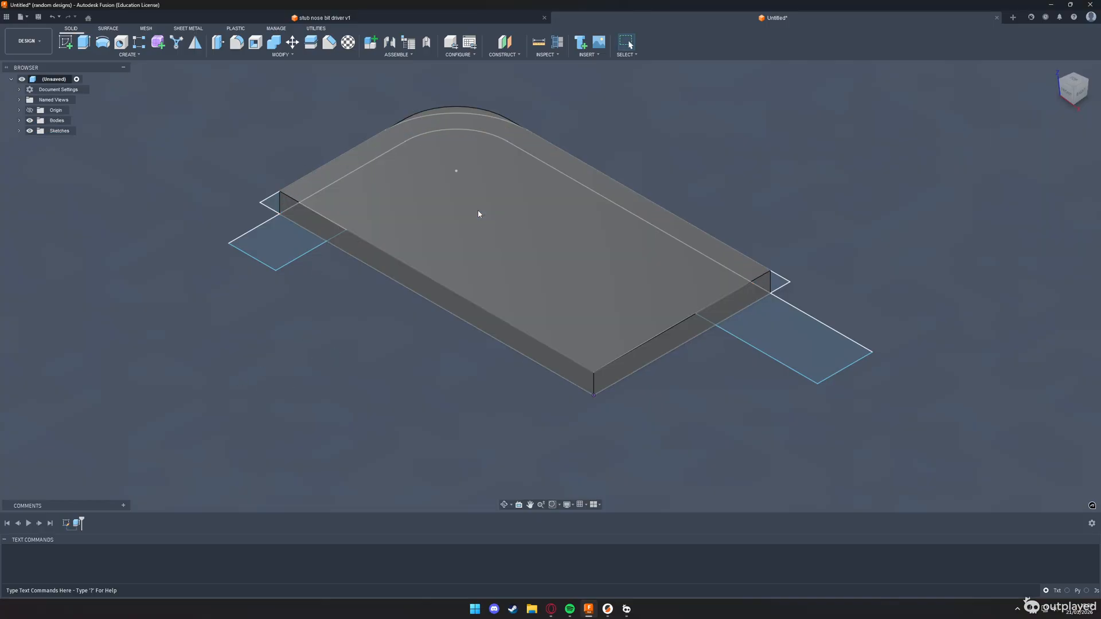
Step: Extrude the outer L-shaped wall profile upward 23.6 mm and join it to the floor
scroll(780, 278, up, 3)
click(776, 285)
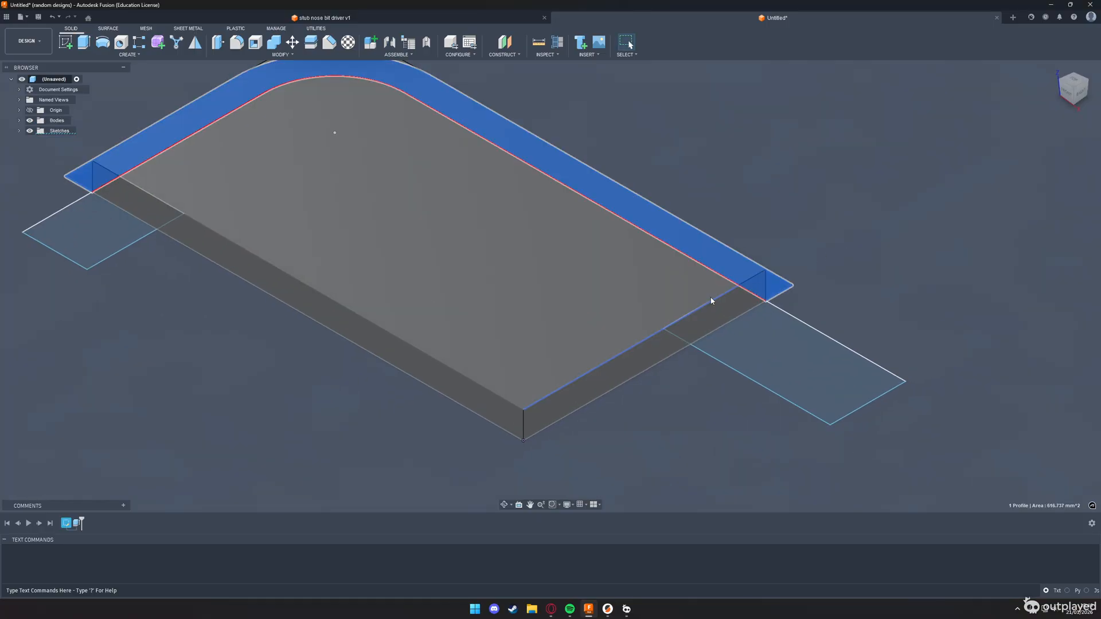
scroll(555, 323, down, 3)
key(e)
drag(552, 236, 545, 140)
key(alt+Tab)
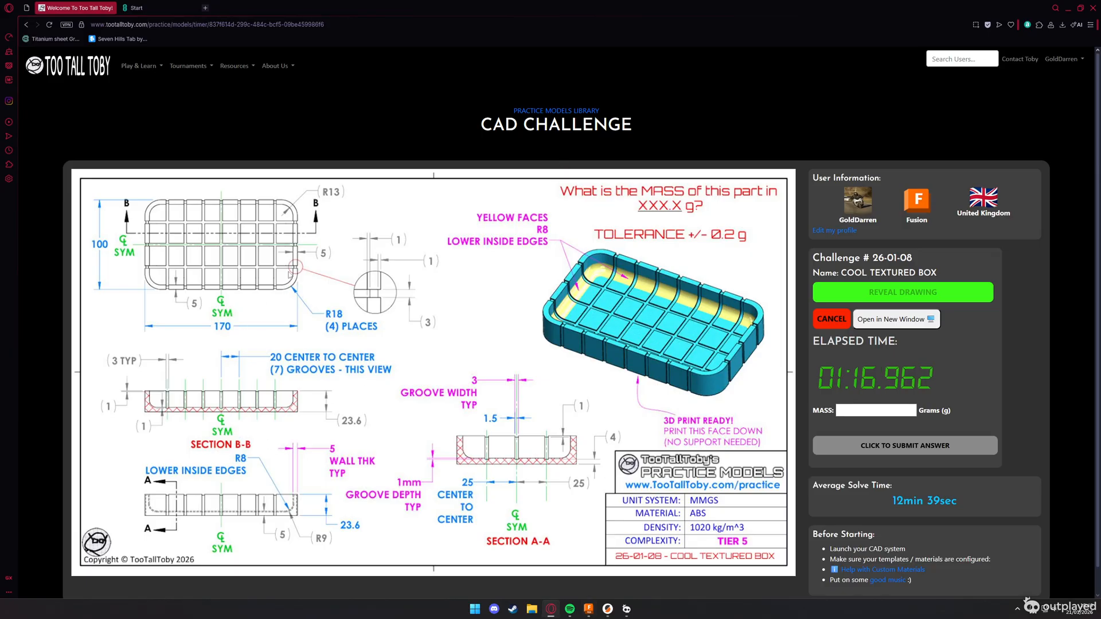
key(alt+Tab)
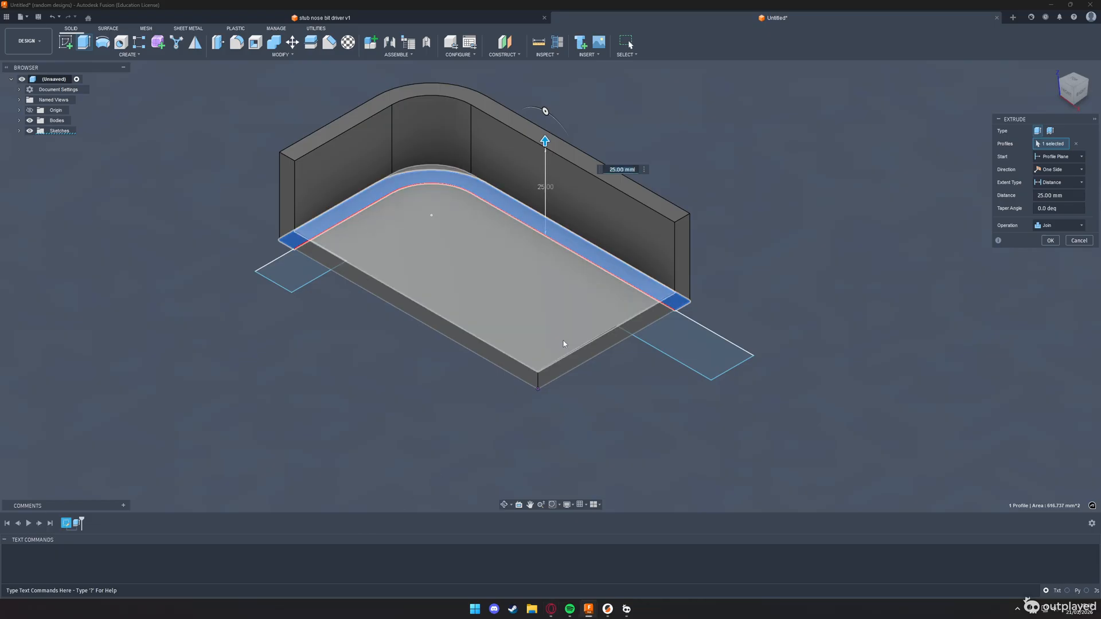
text(23.5)
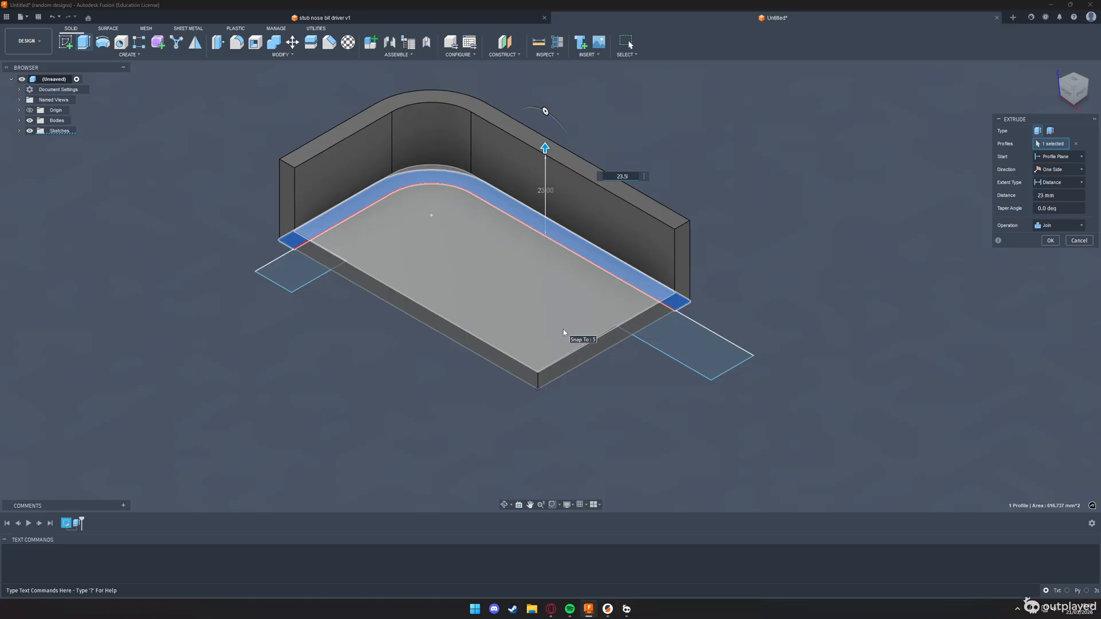
key(BackSpace)
text(6)
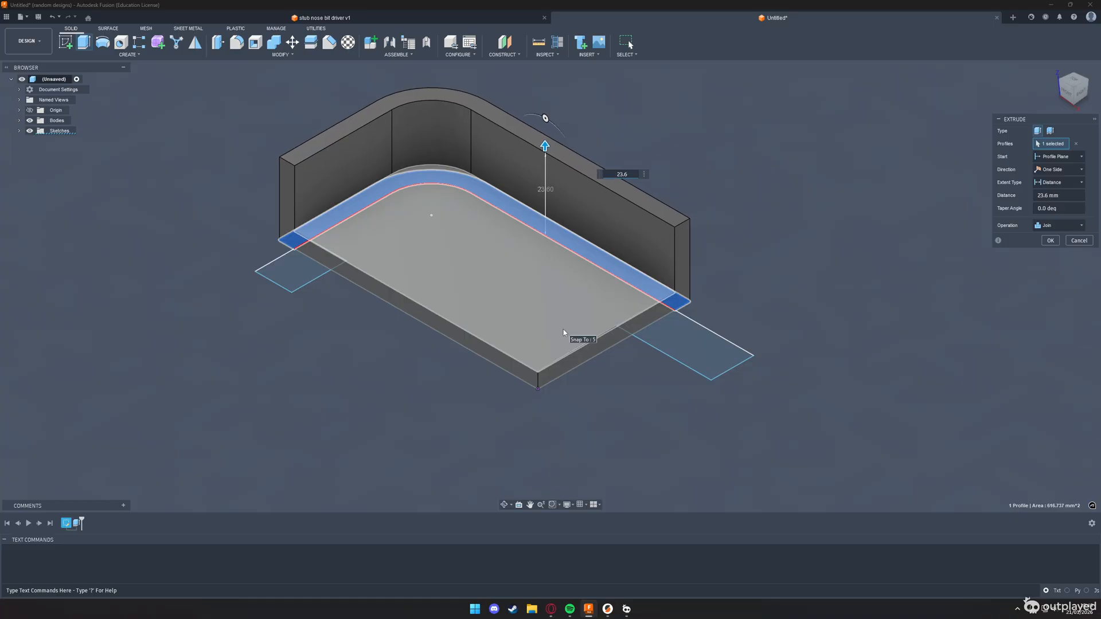
key(Return)
Step: Fillet the inside edge chain between the floor and the wall with an 8 mm radius
key(alt+Tab)
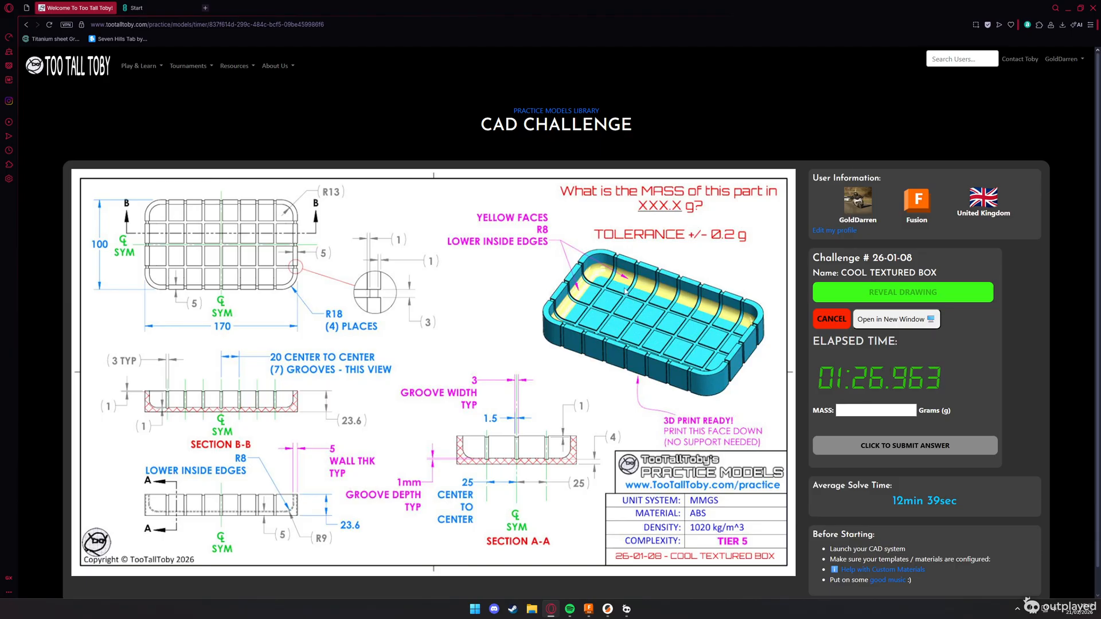
key(alt+Tab)
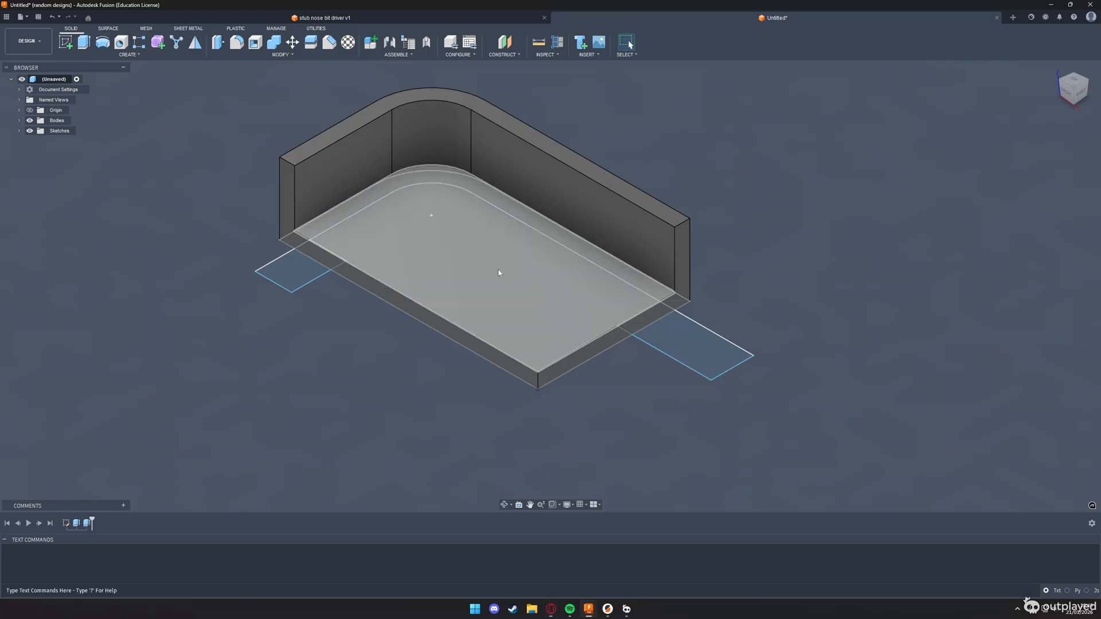
click(539, 212)
text(f)
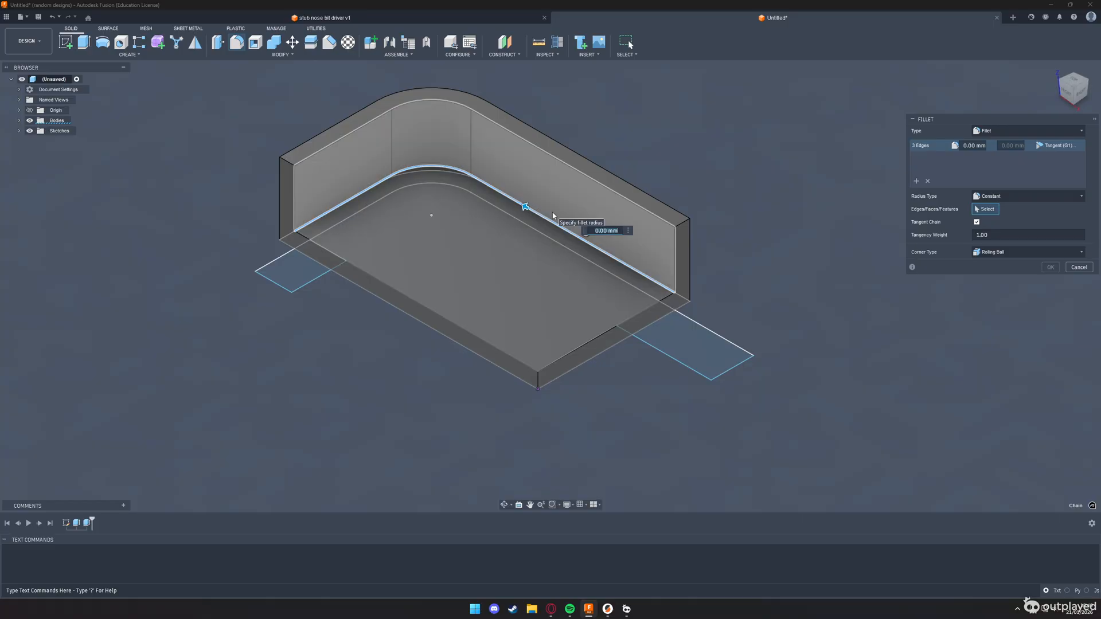
text(8)
key(Return)
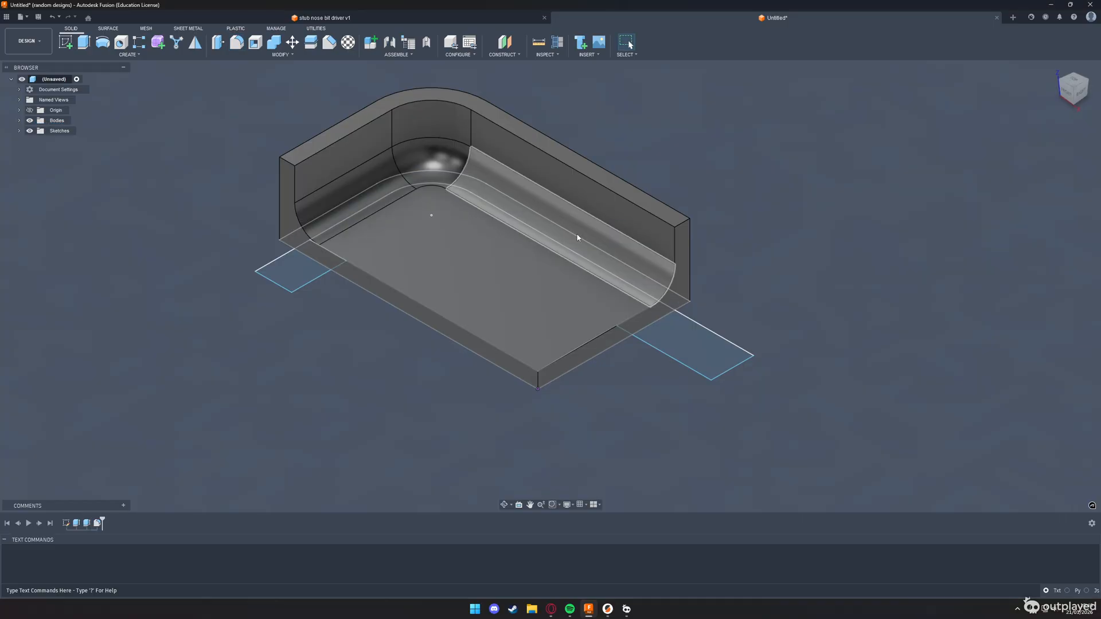
Step: Start a sketch on the quarter's short symmetry face and offset its outline 1 mm inward, consulting the challenge drawing for the groove depth
key(alt+Tab)
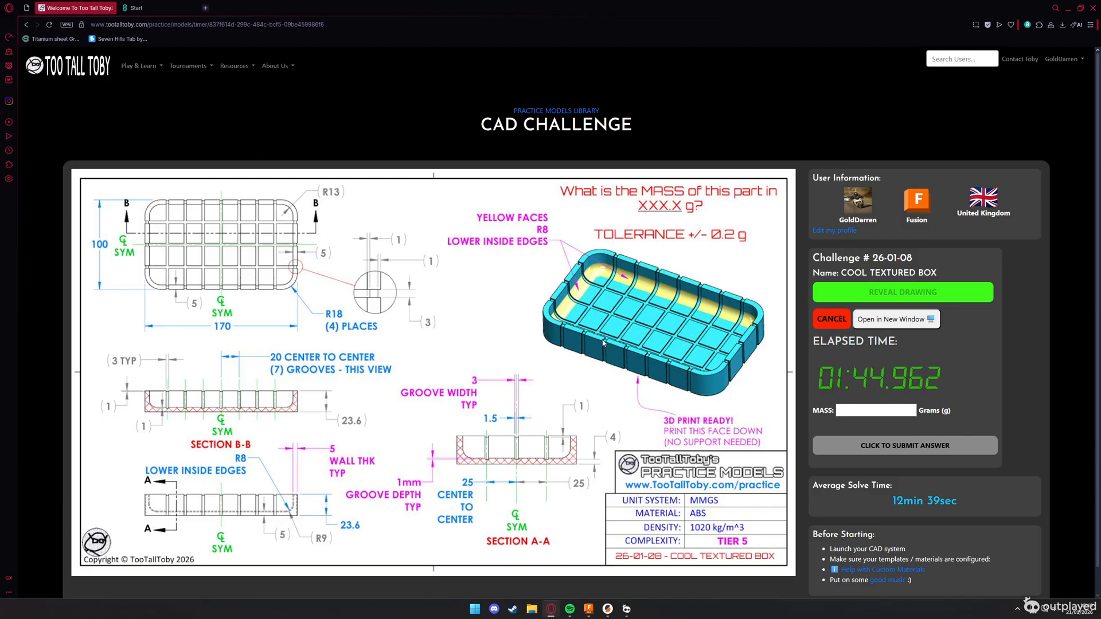
key(alt+Tab)
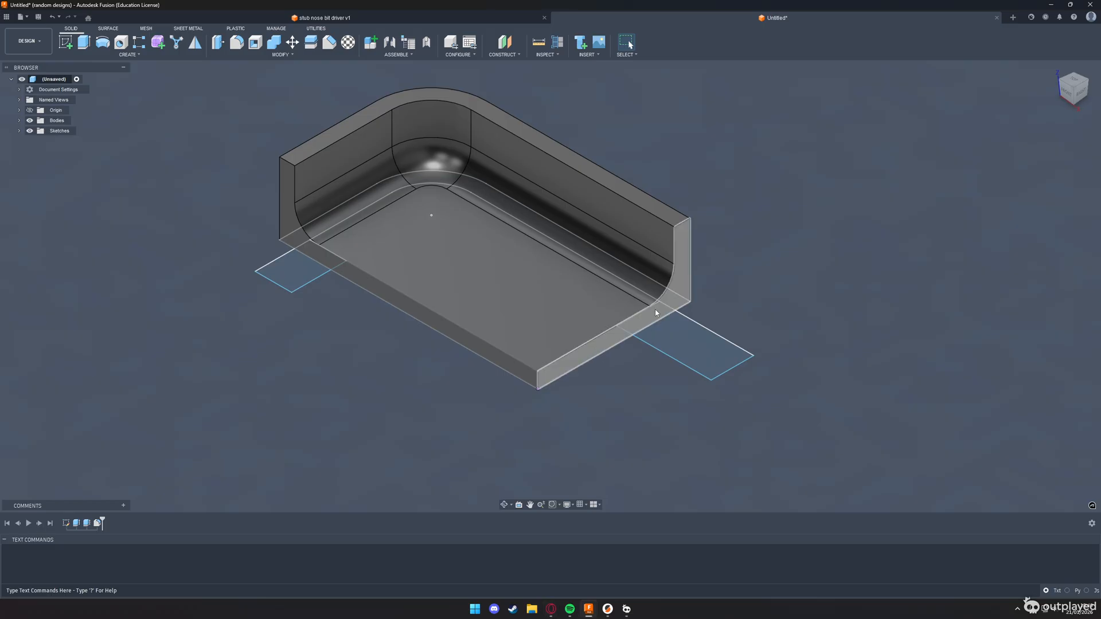
click(675, 296)
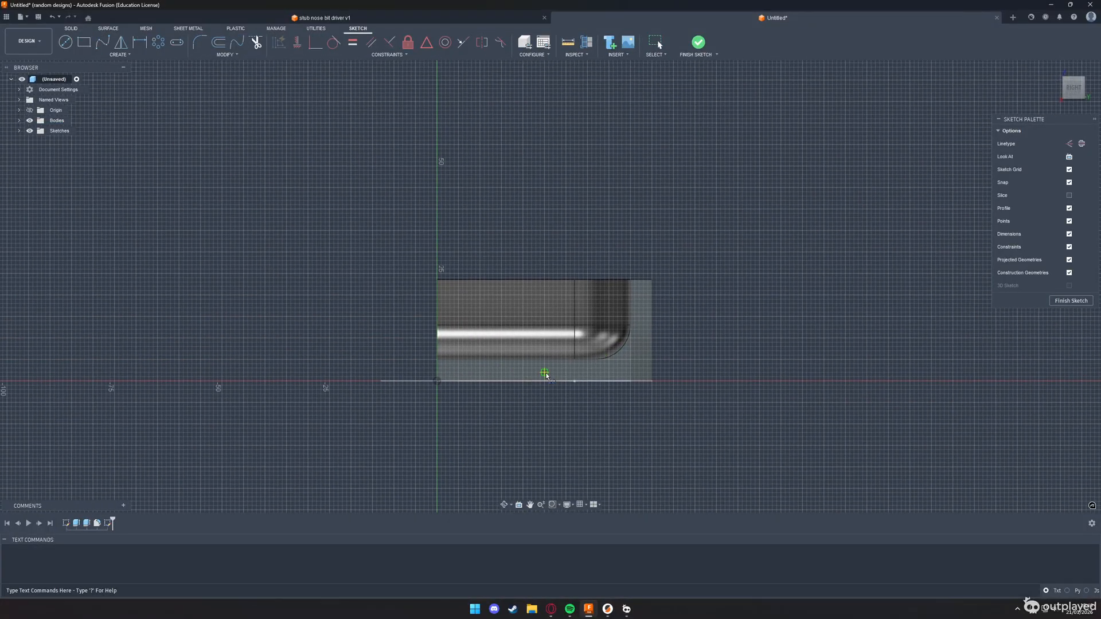
key(o)
click(631, 341)
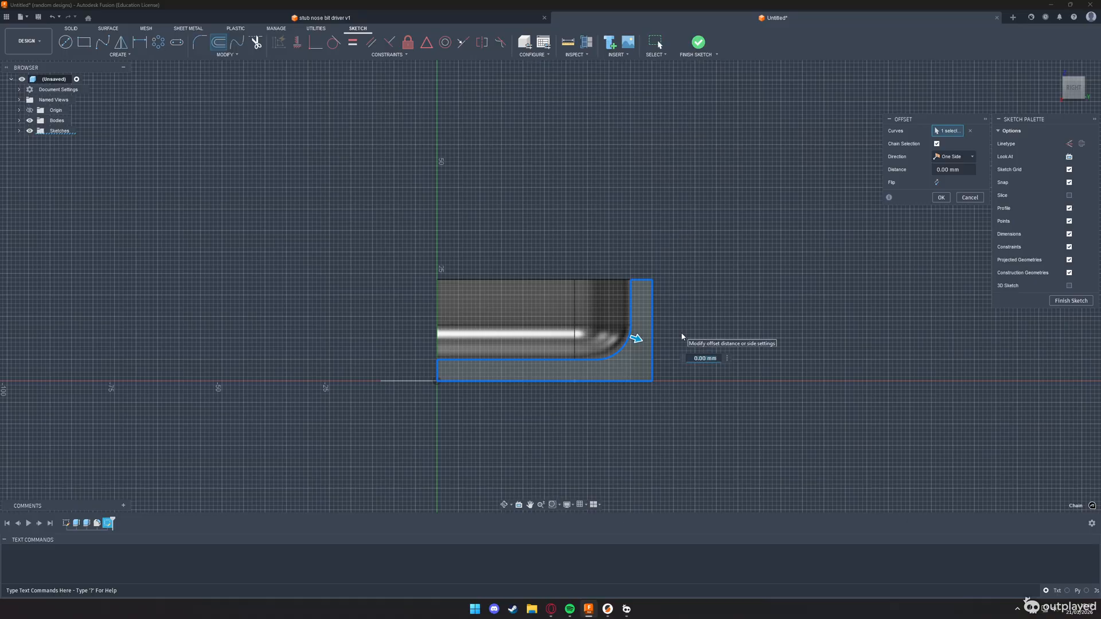
key(alt+Tab)
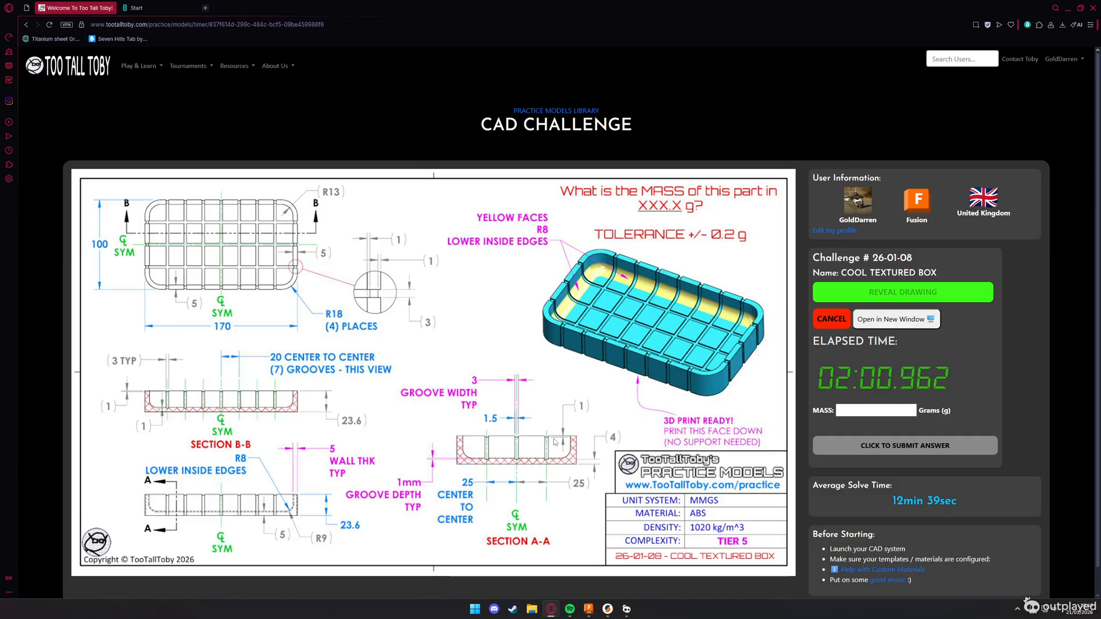
key(alt+Tab)
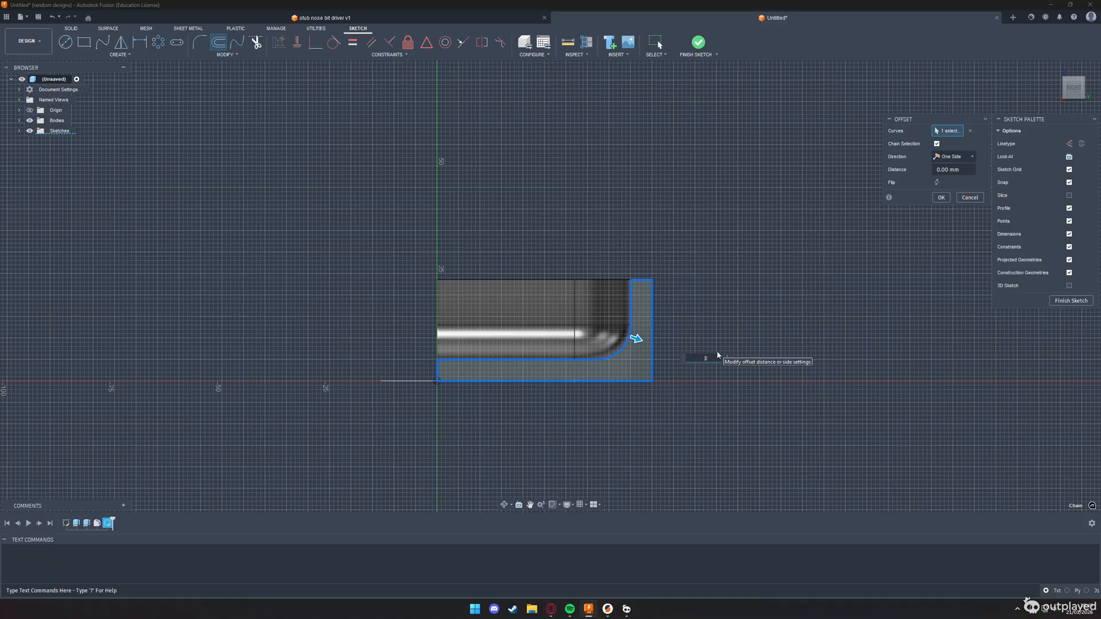
text(1)
key(Return)
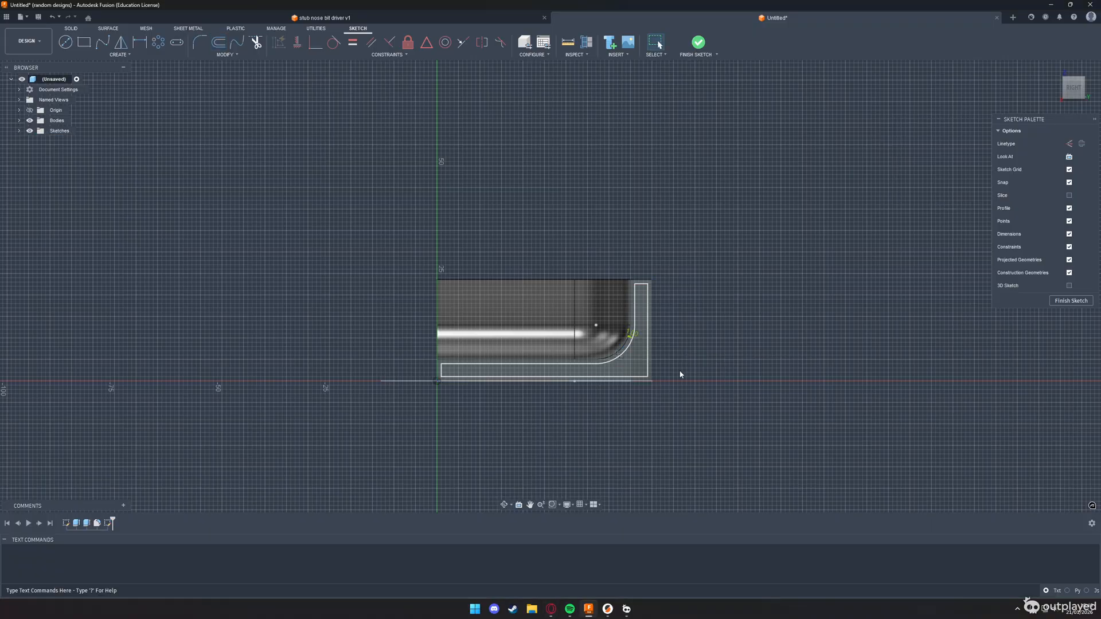
Step: Draw two rectangles from the offset outline's lower outer corner and upper floor corner past the body's edges to separate off the groove strip
scroll(680, 374, up, 5)
key(r)
click(616, 378)
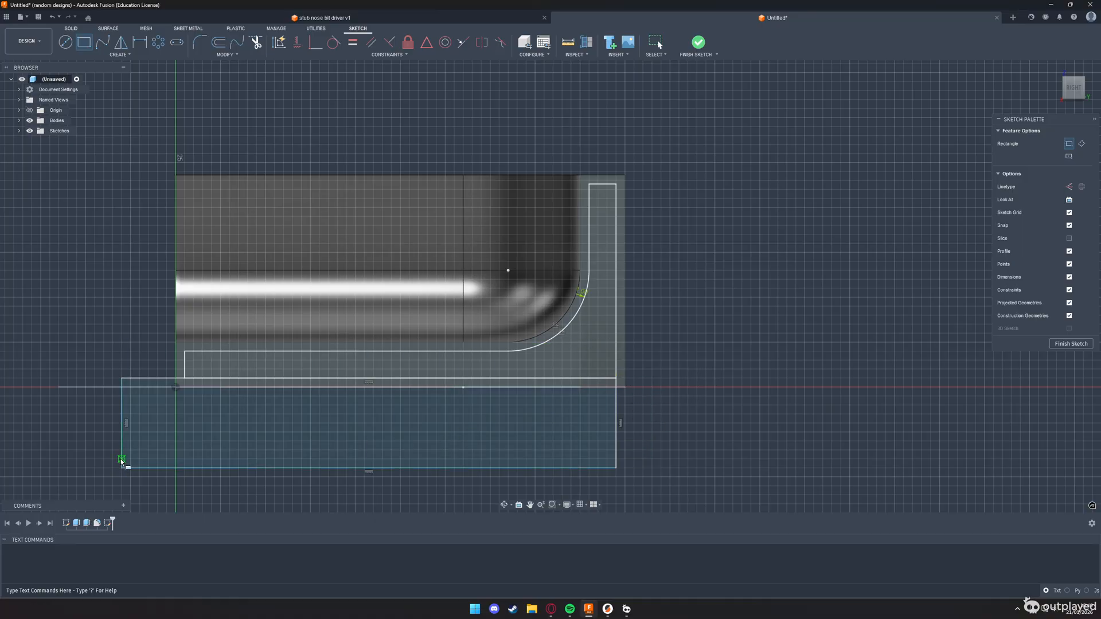
click(184, 352)
click(44, 454)
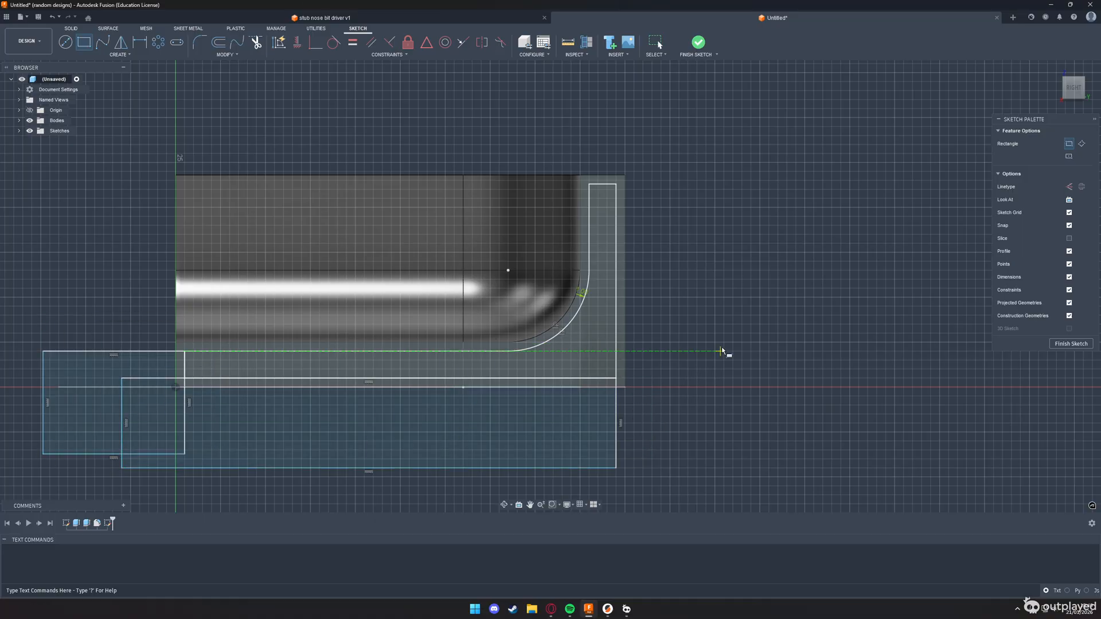
key(Escape)
Step: Finish the sketch and cut the separated groove strip 1.5 mm into the body, consulting the drawing for the half groove width
click(623, 379)
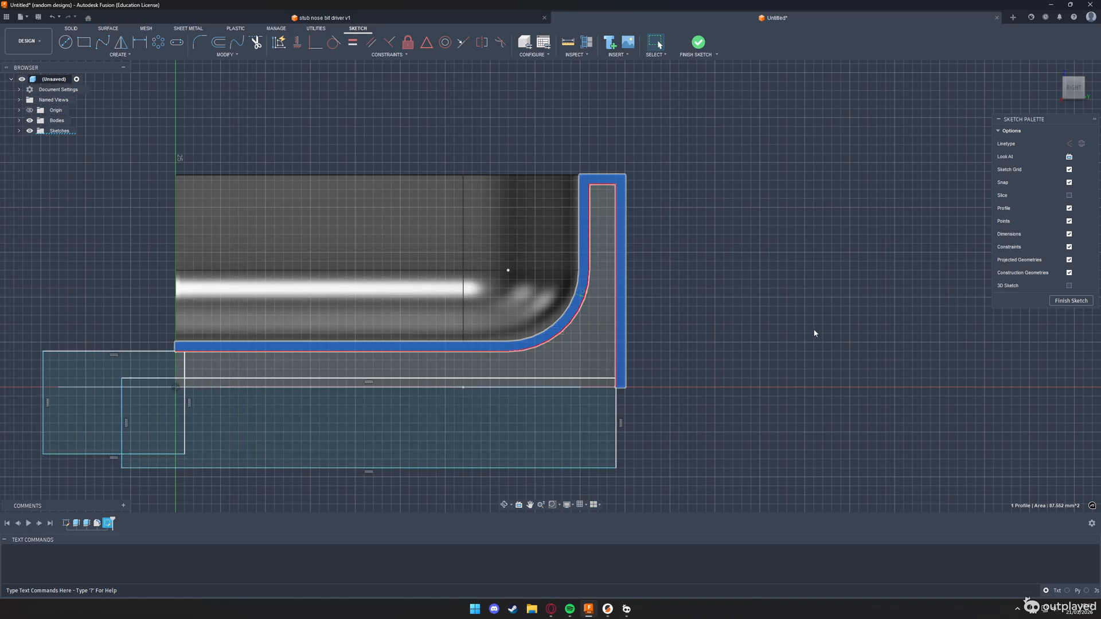
click(1070, 300)
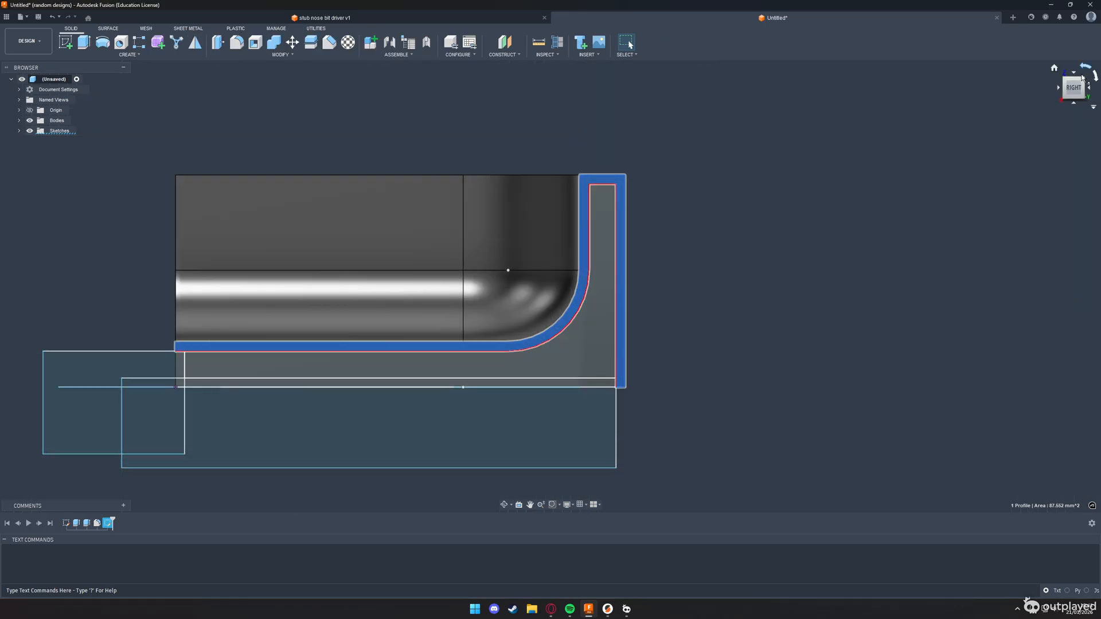
right_click(1060, 89)
click(1058, 85)
key(e)
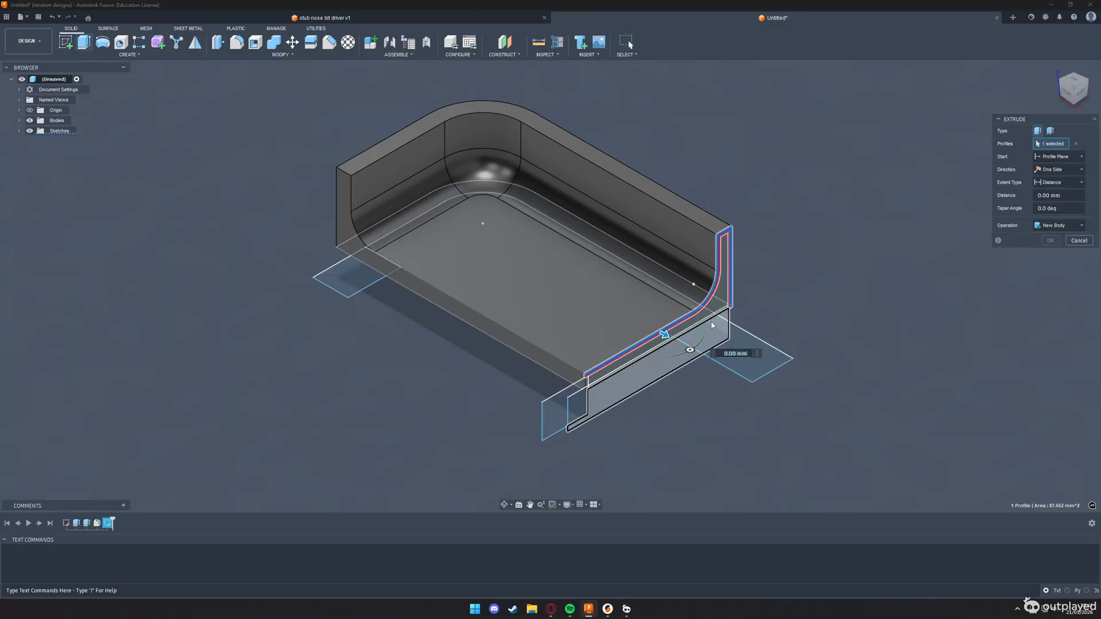
key(alt+Tab)
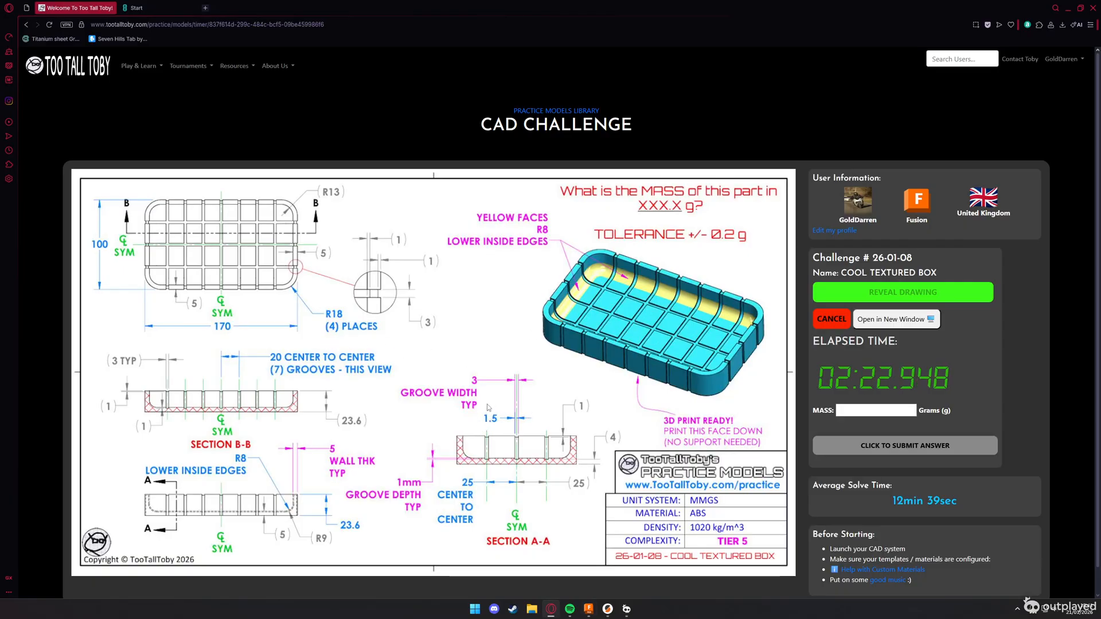
key(alt+Tab)
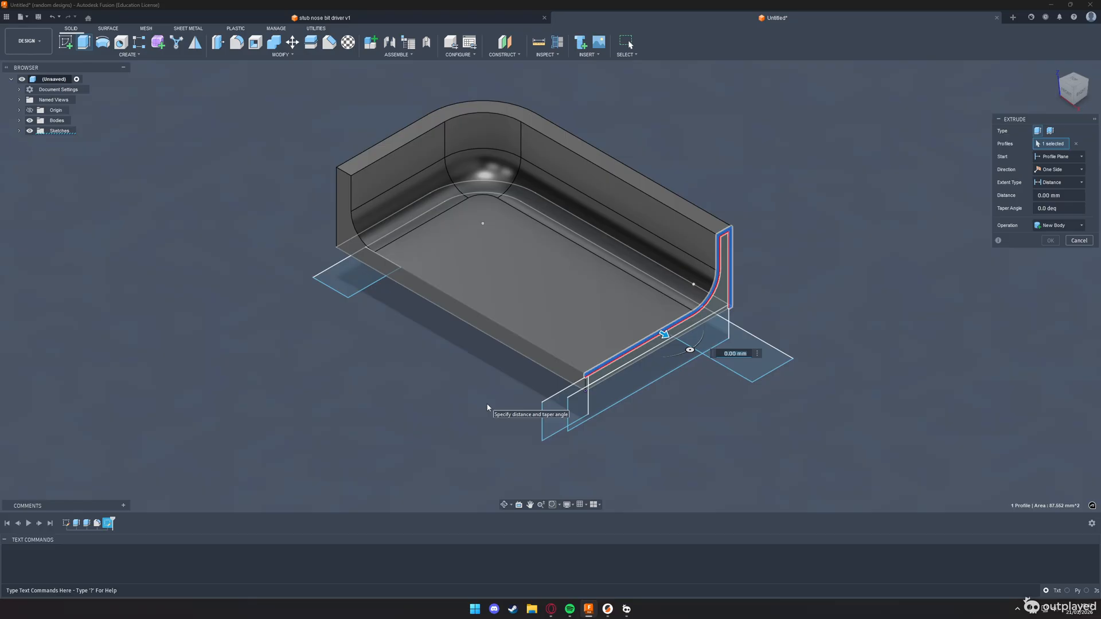
text(1.5)
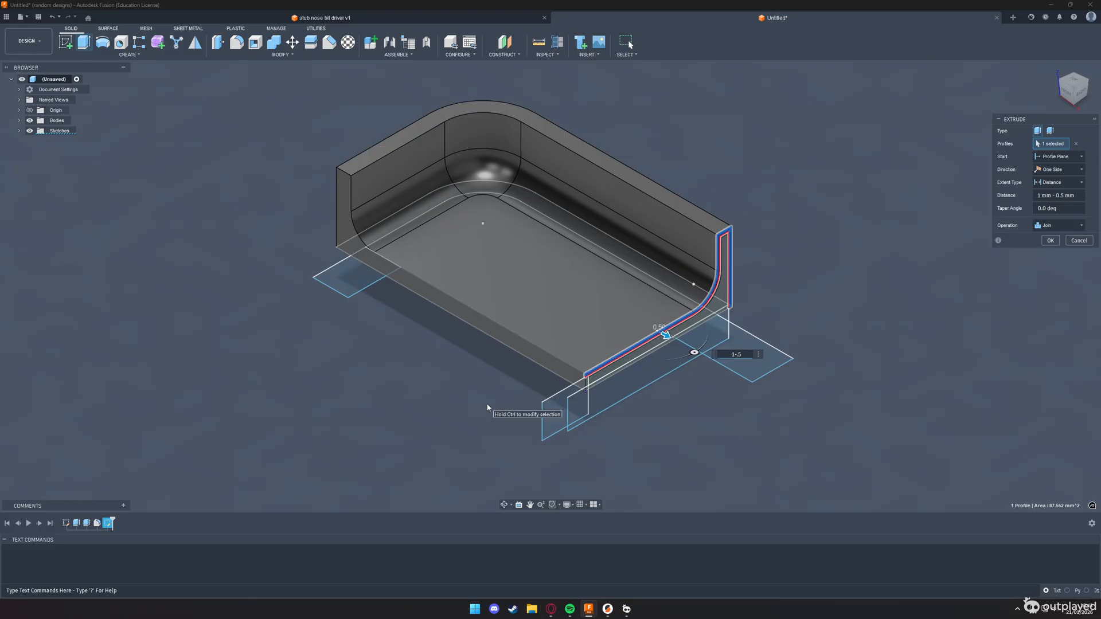
text(.)
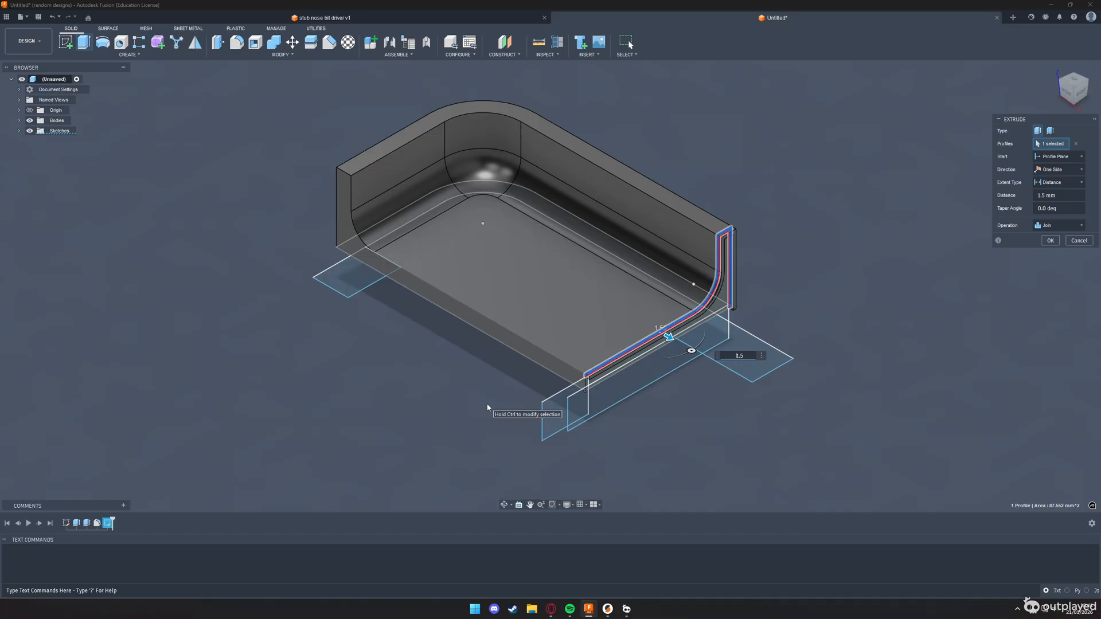
key(Return)
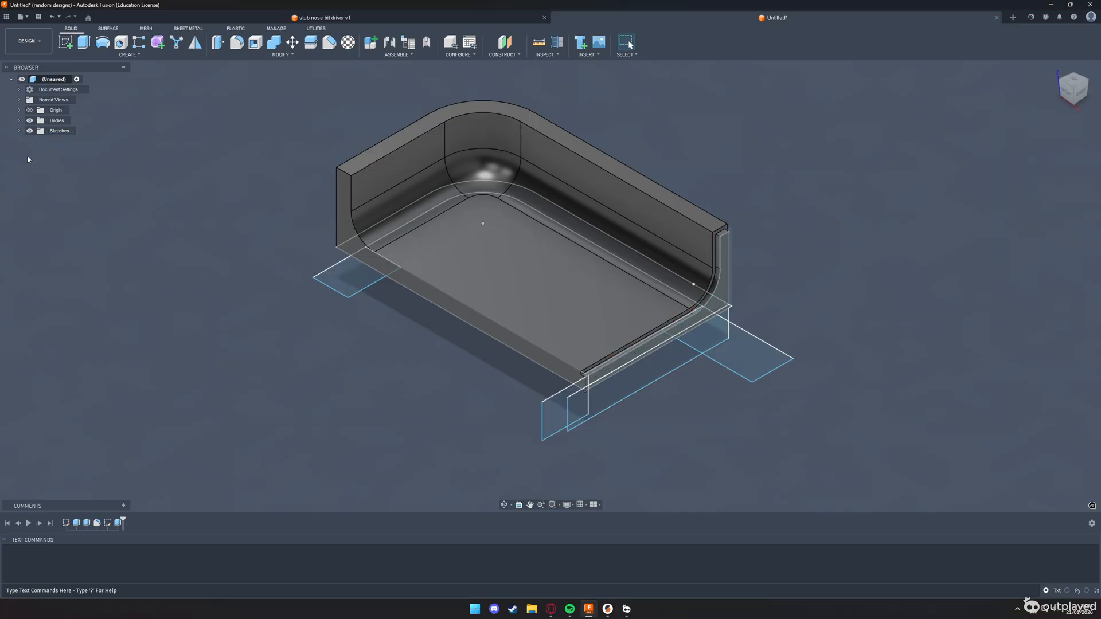
Step: Start a sketch on the quarter's long symmetry face and offset its outline 1 mm inward
click(480, 319)
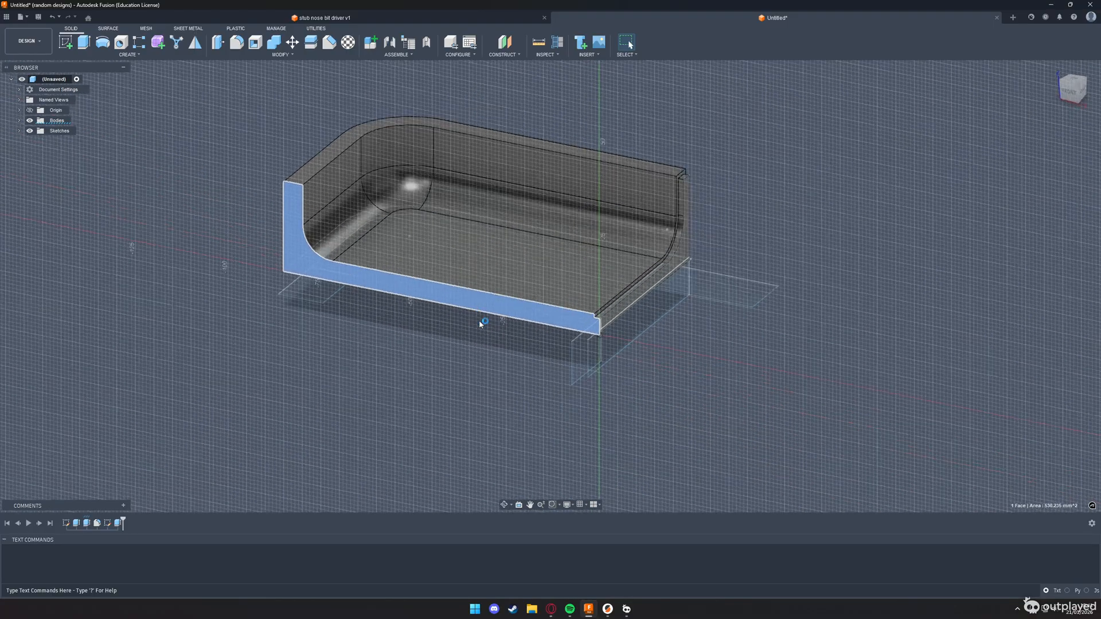
key(o)
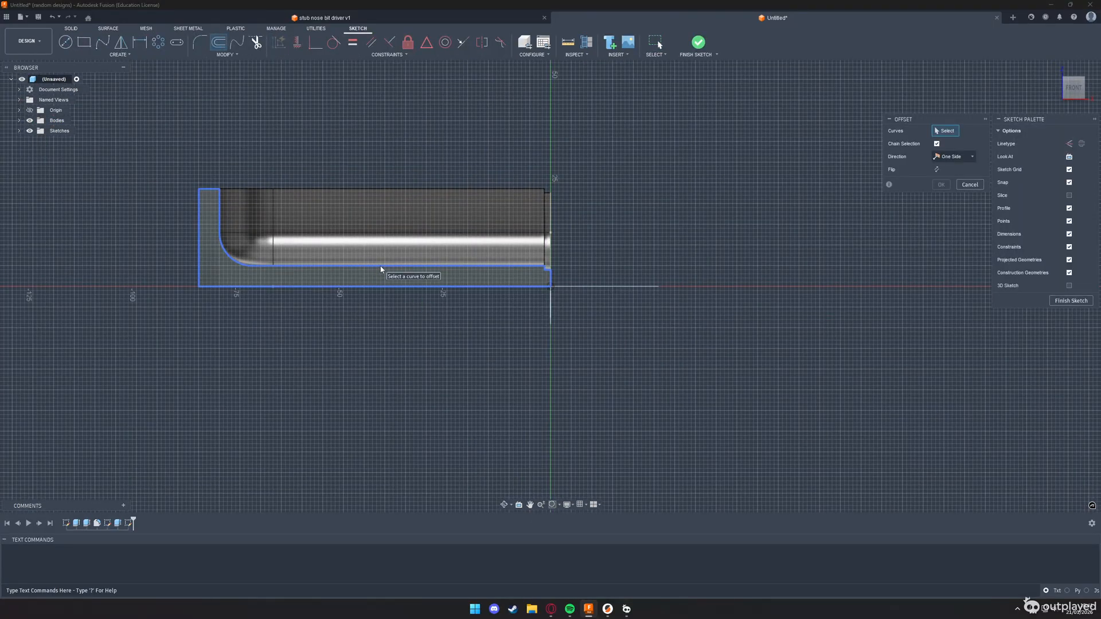
click(381, 267)
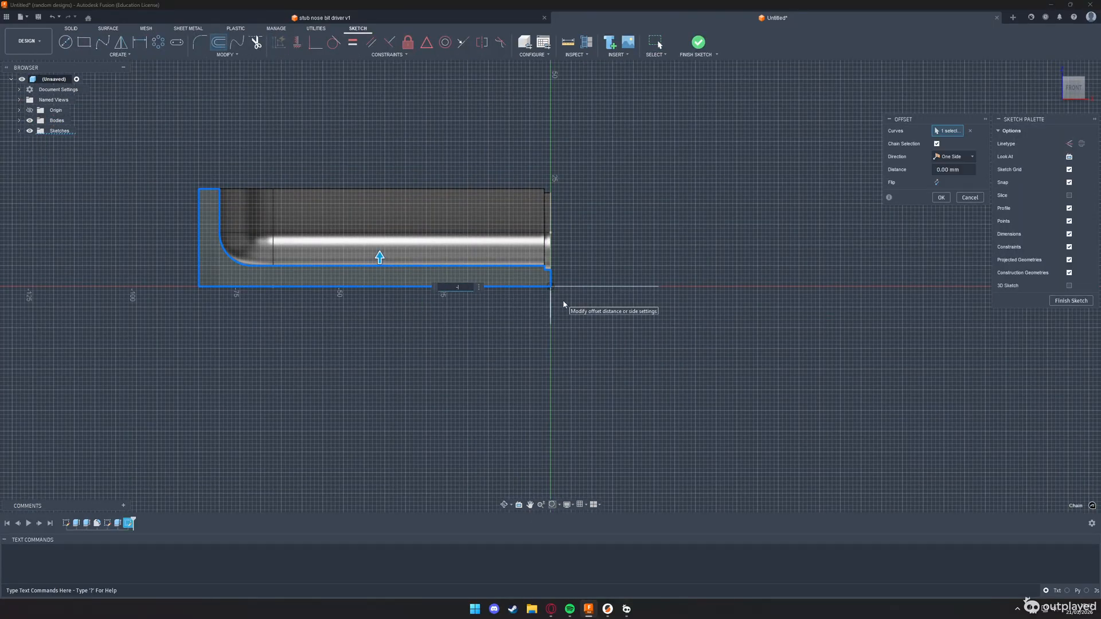
text(-1)
key(Return)
Step: Draw two lines from the offset outline, one horizontal past the symmetry edge and one vertical below the outer wall, to close off the groove strip
key(r)
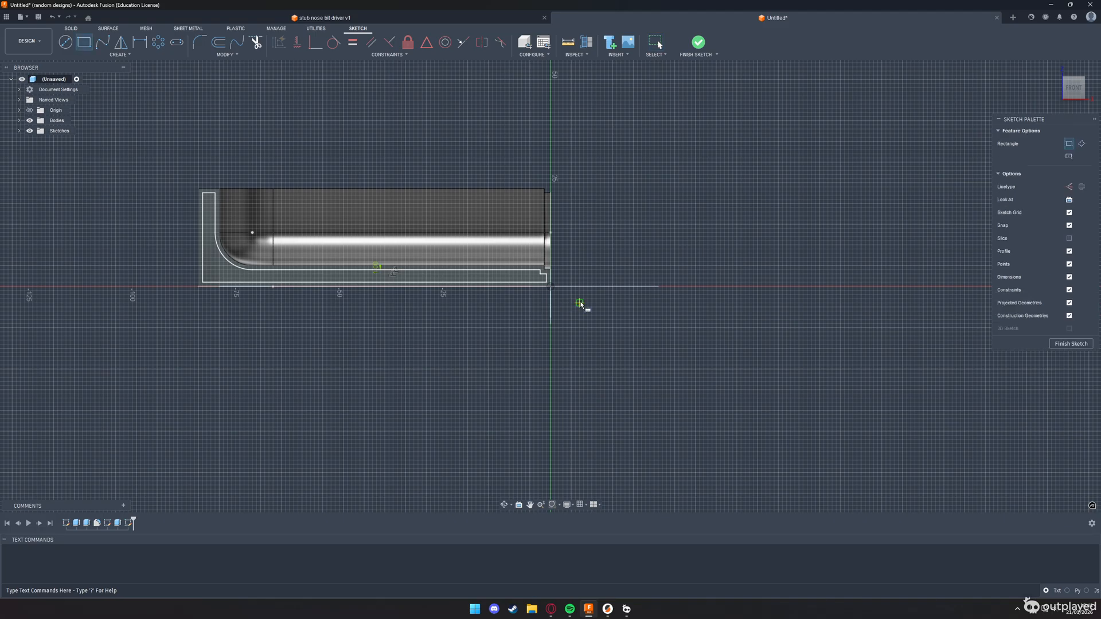
key(l)
click(540, 269)
click(575, 270)
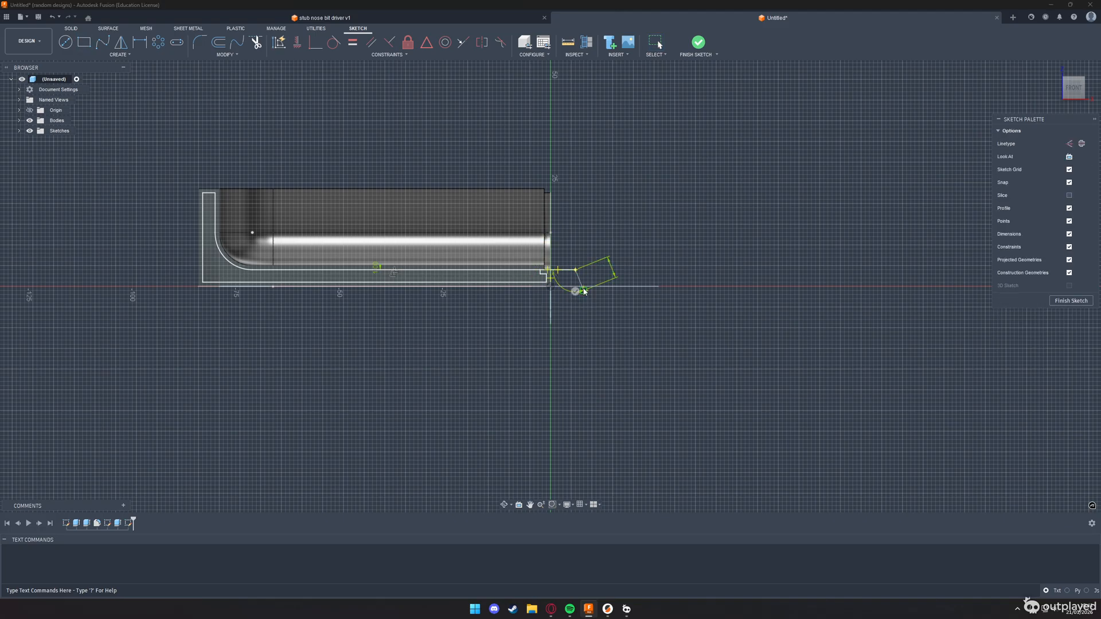
key(Escape)
key(l)
click(203, 282)
click(201, 319)
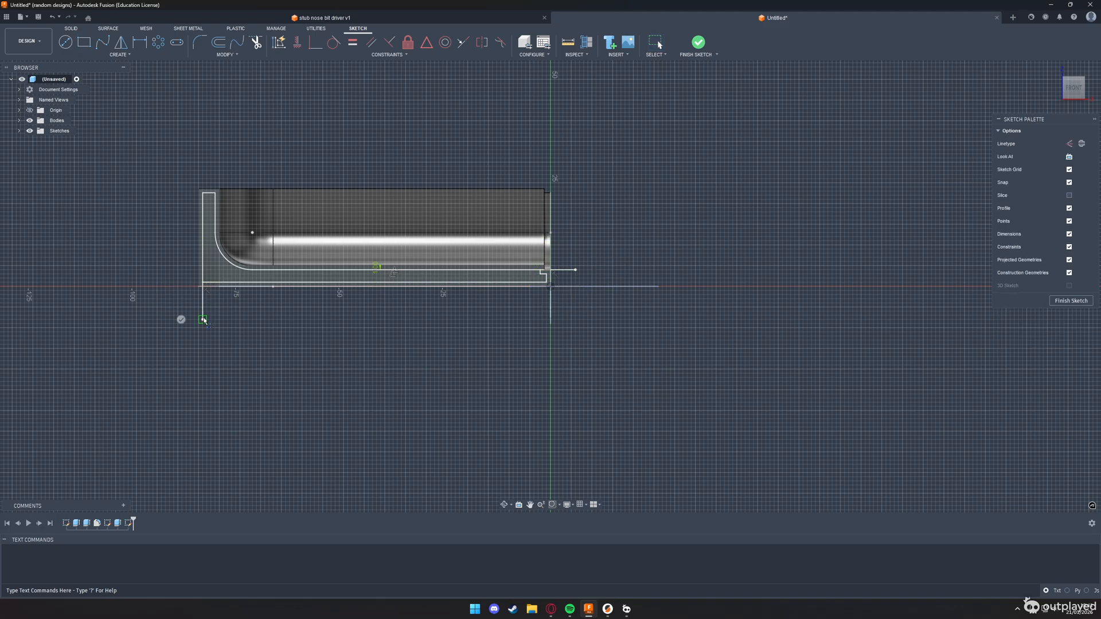
key(Escape)
Step: Extrude the groove strip profile on the long symmetry face into the body as a cut
scroll(203, 269, up, 4)
click(190, 302)
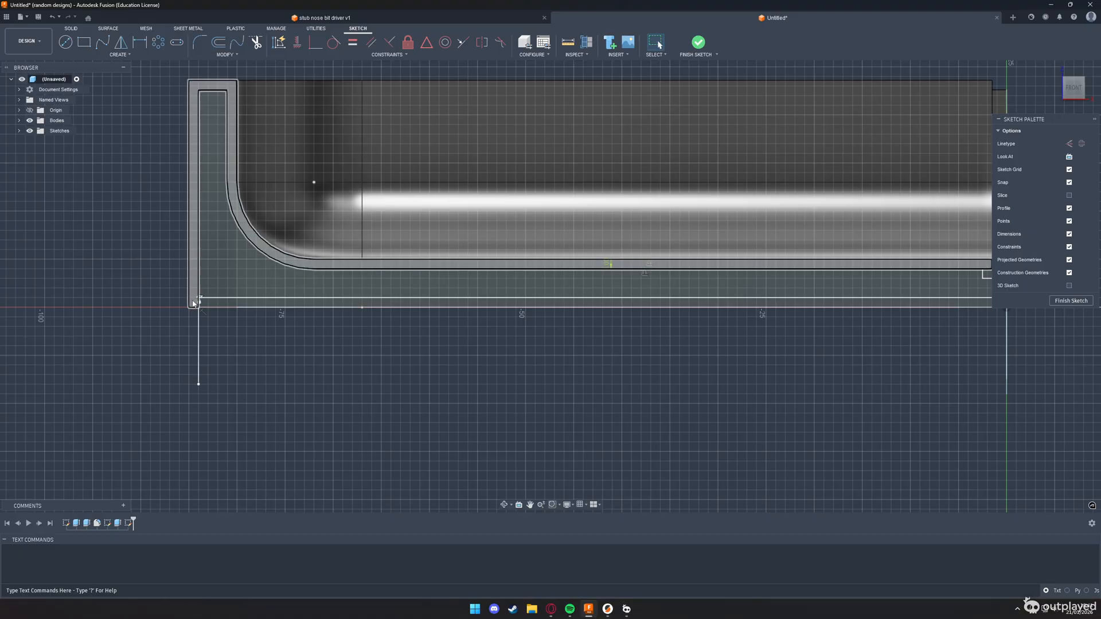
key(e)
scroll(89, 324, down, 3)
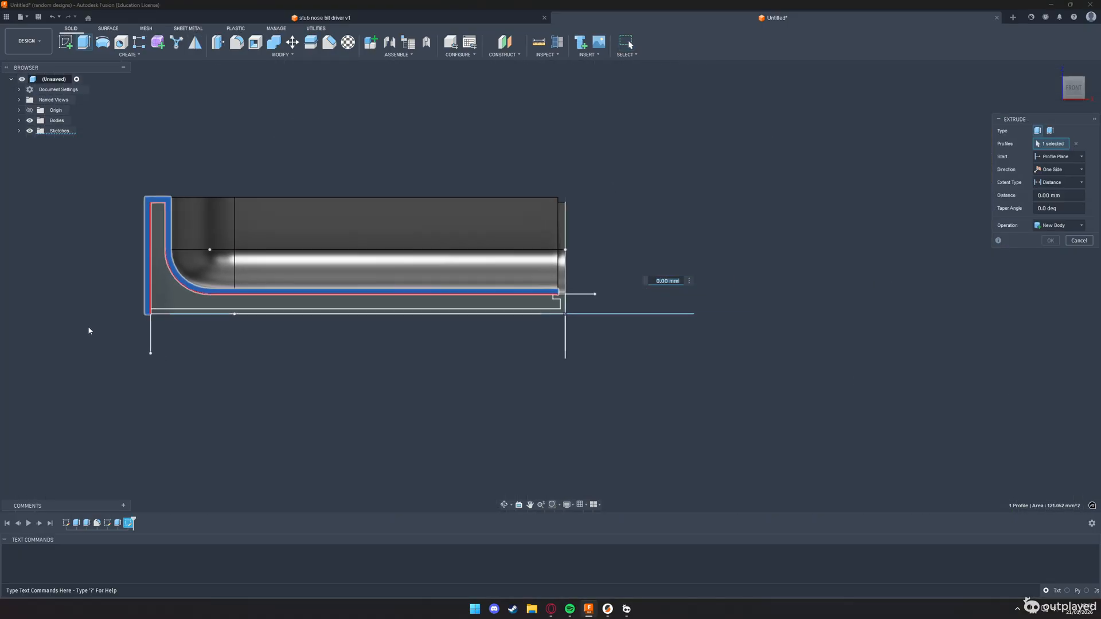
right_click(1068, 90)
click(1007, 93)
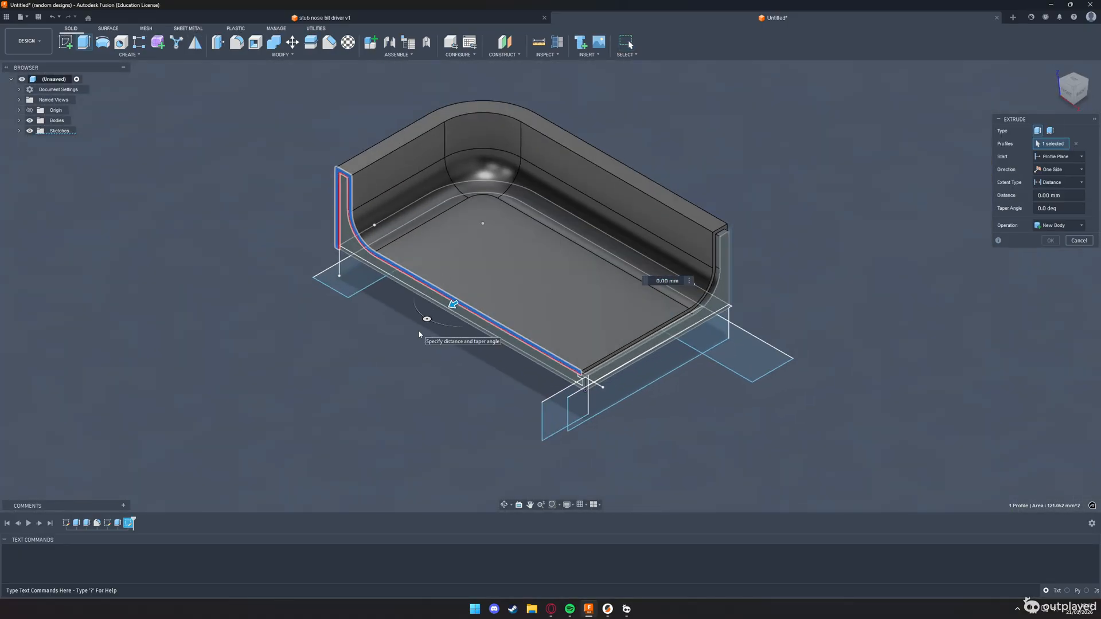
drag(453, 304, 459, 303)
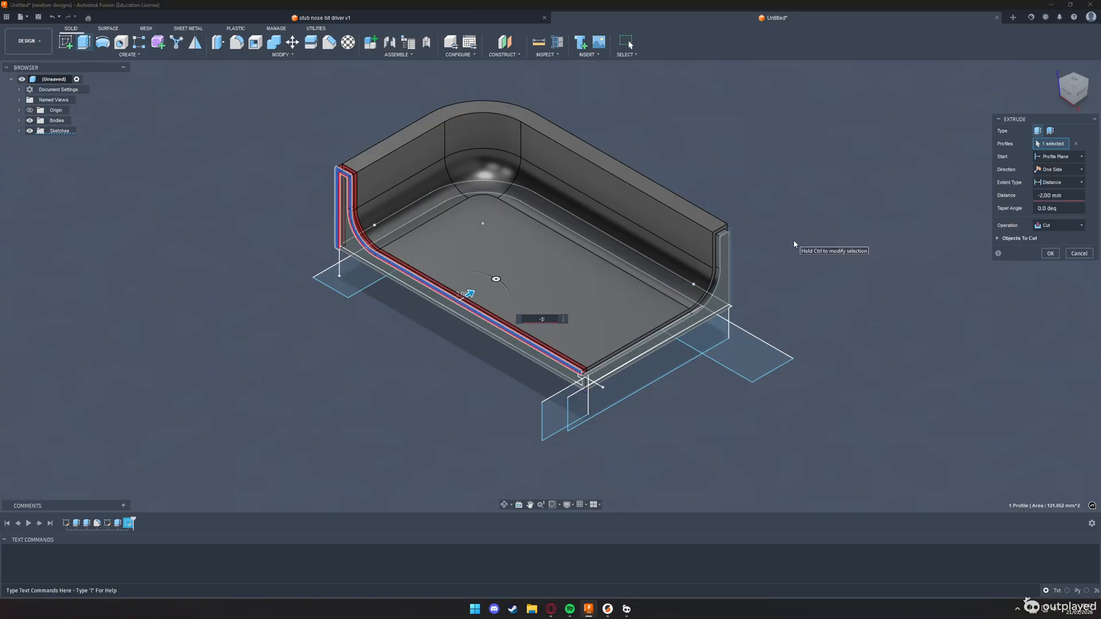
key(Return)
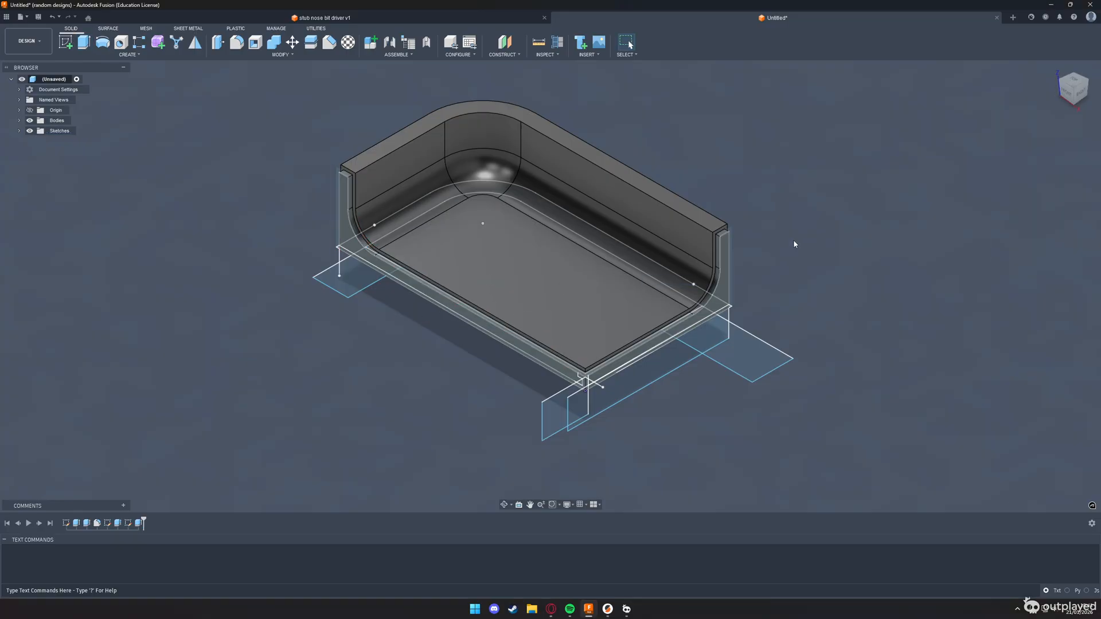
Step: Hide Sketch1, Sketch2 and Sketch3
click(20, 131)
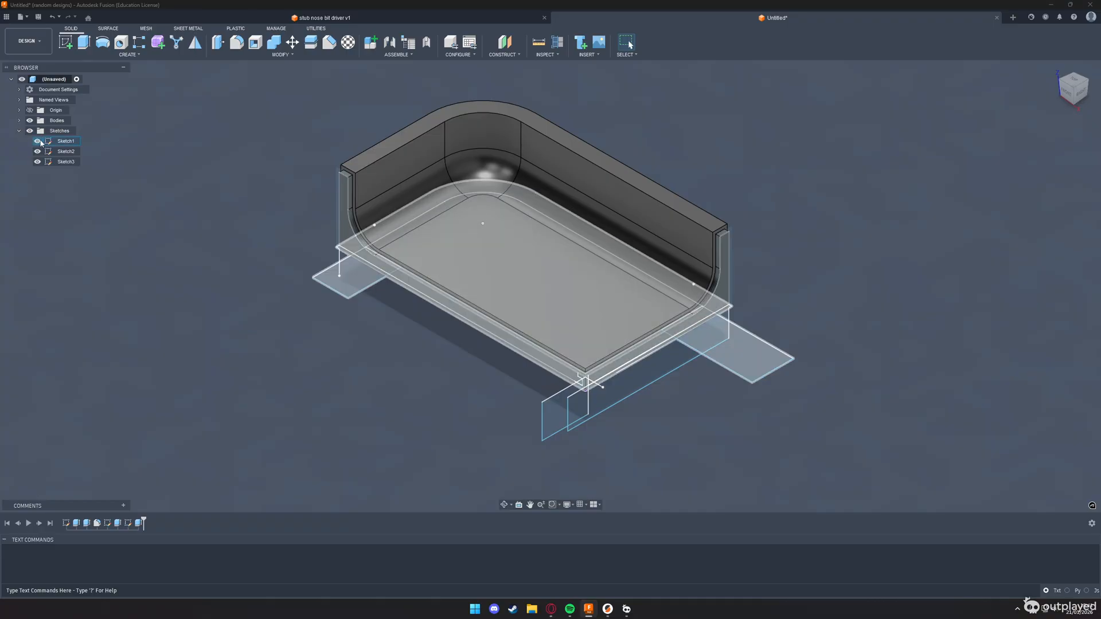
click(37, 161)
click(37, 162)
scroll(454, 369, down, 2)
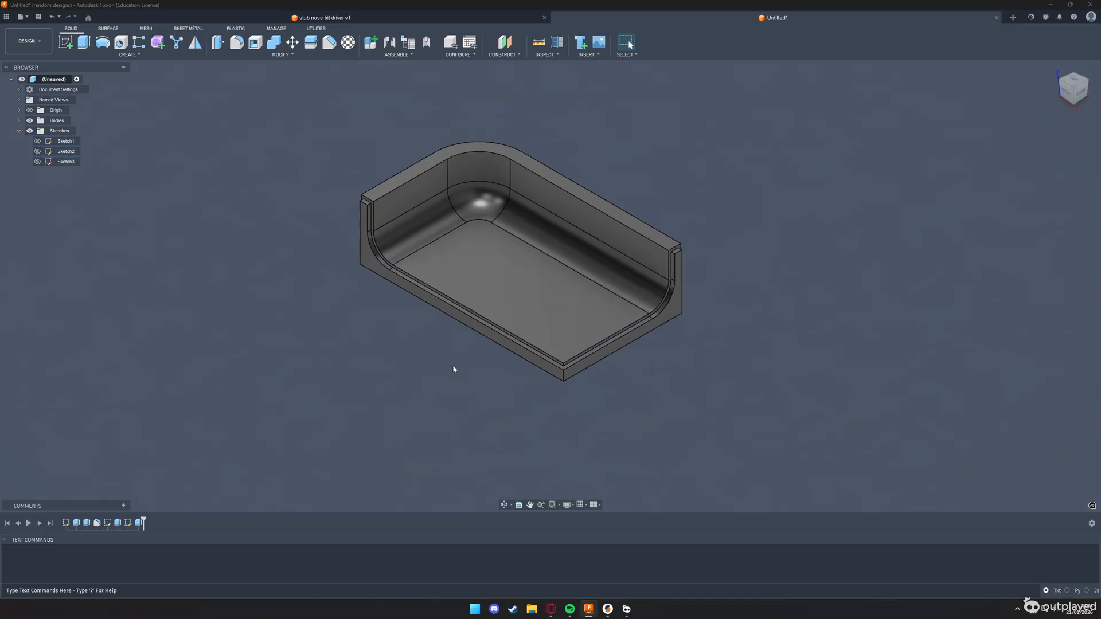
Step: Mirror the quarter body across its short symmetry face to form one half of the tray
click(139, 54)
click(194, 48)
click(487, 253)
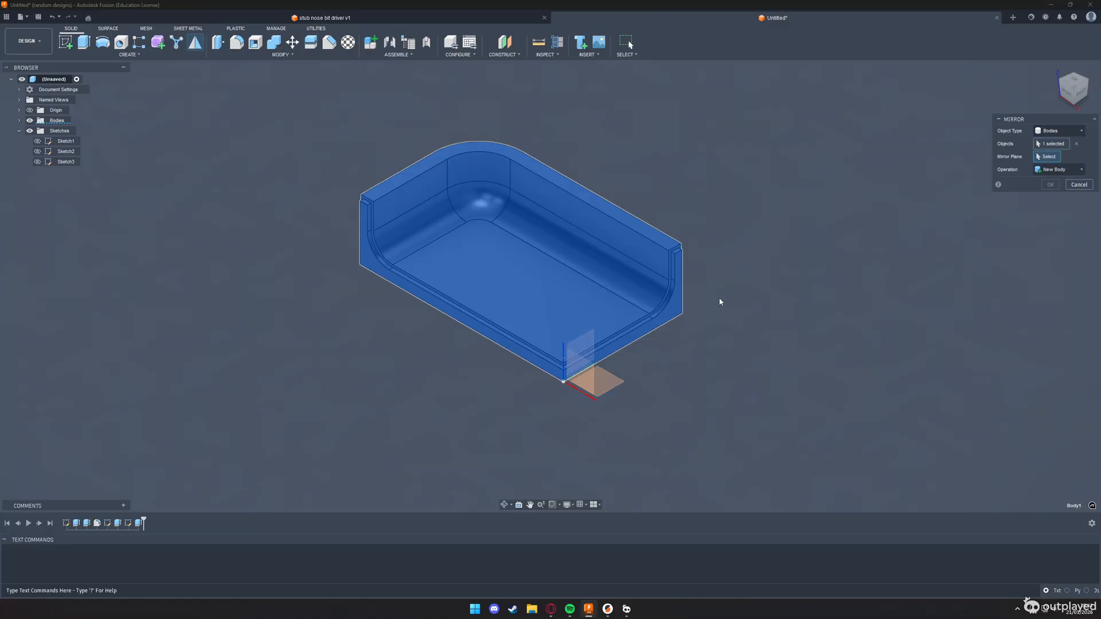
click(671, 313)
key(Return)
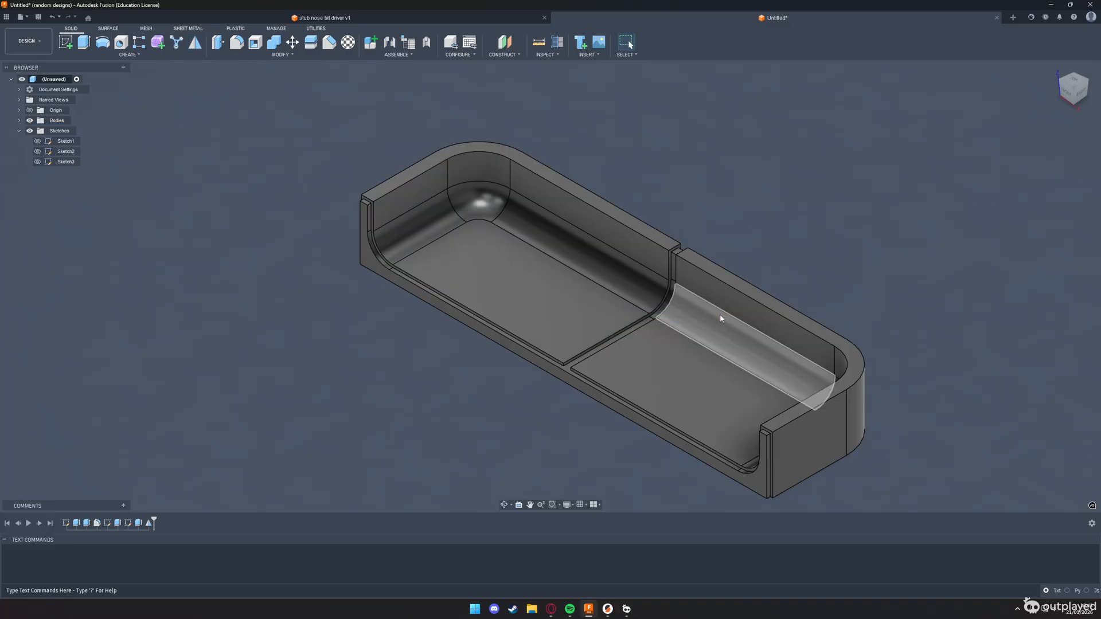
Step: Mirror the half body across its long symmetry plane to complete the full tray
key(Return)
click(709, 311)
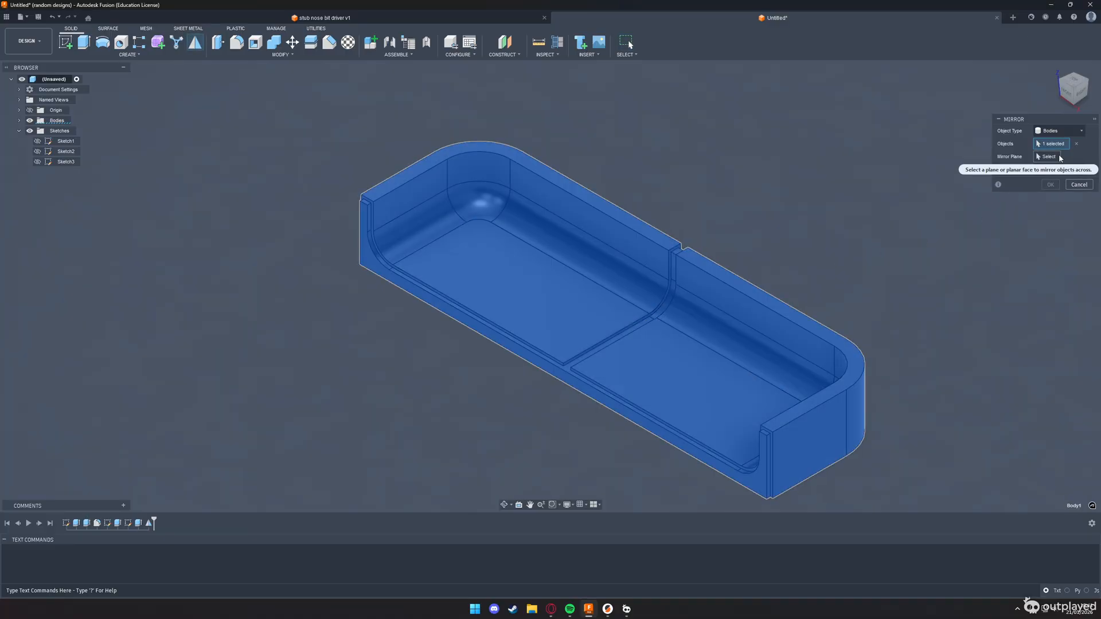
click(1058, 156)
click(576, 355)
key(Return)
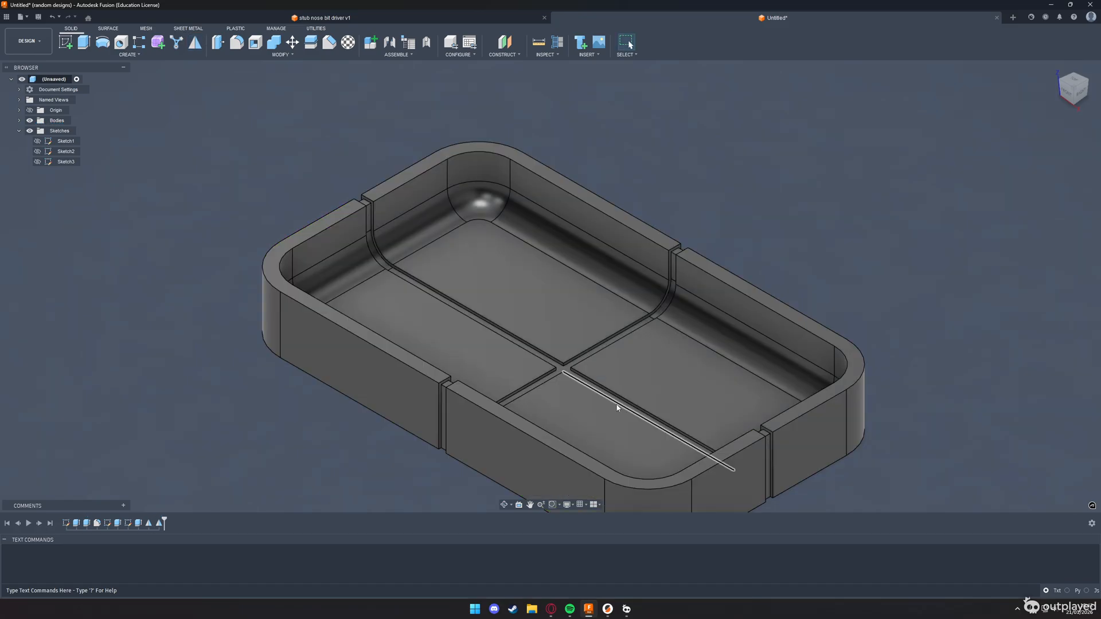
middle_drag(695, 302, 562, 208)
scroll(549, 235, down, 3)
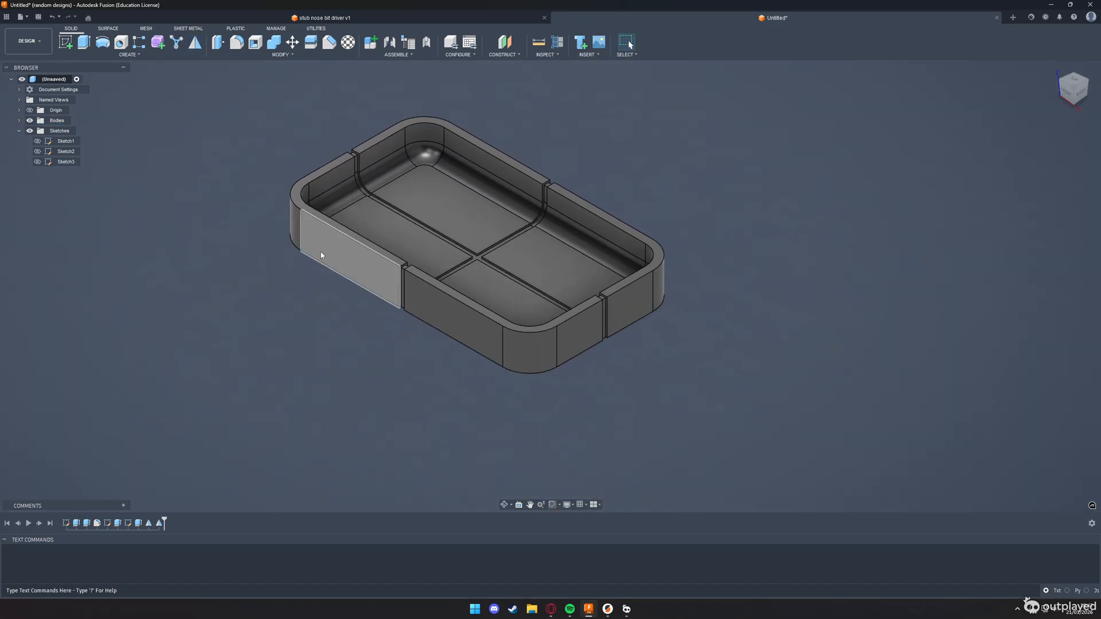
Step: Start a rectangular pattern of faces and select the central cross groove's faces on one half of the tray, including its outer wall
scroll(535, 204, up, 5)
click(137, 55)
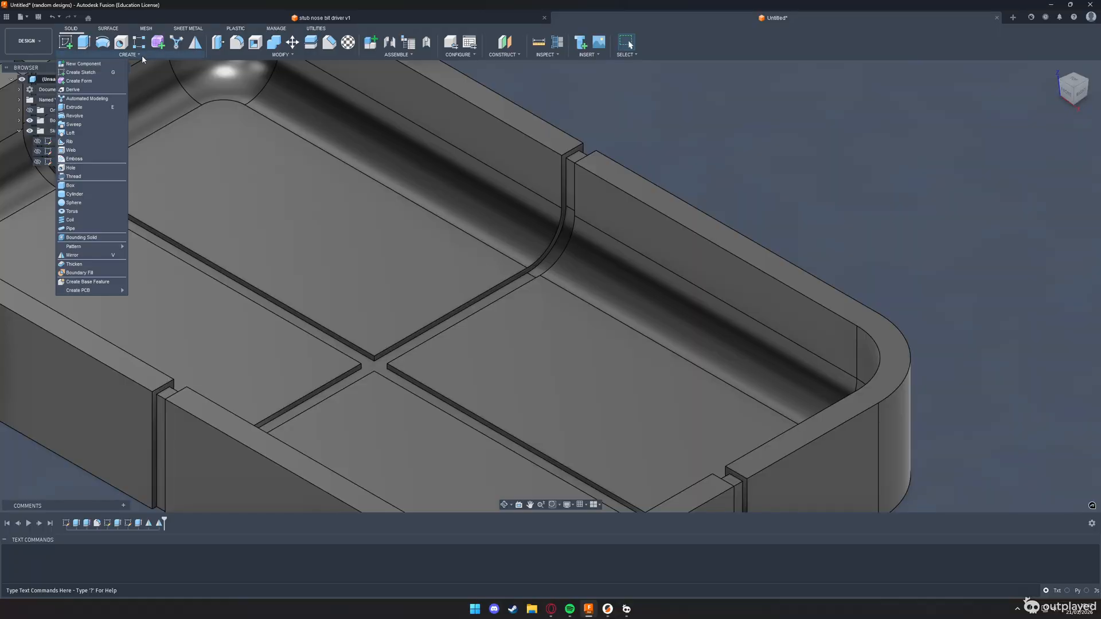
mouse_move(91, 245)
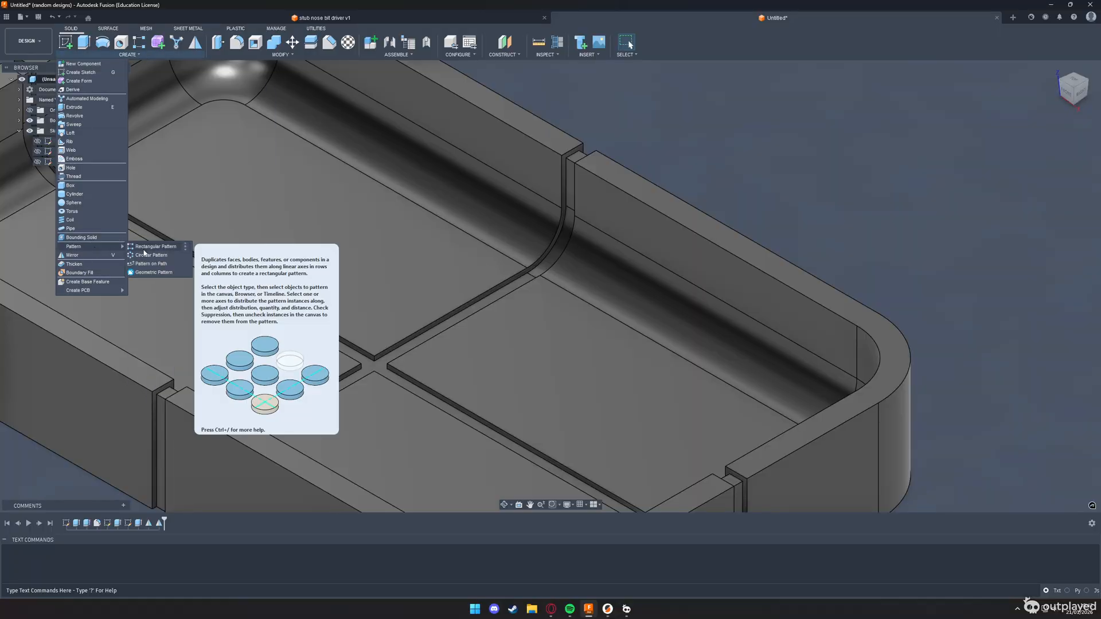
click(144, 254)
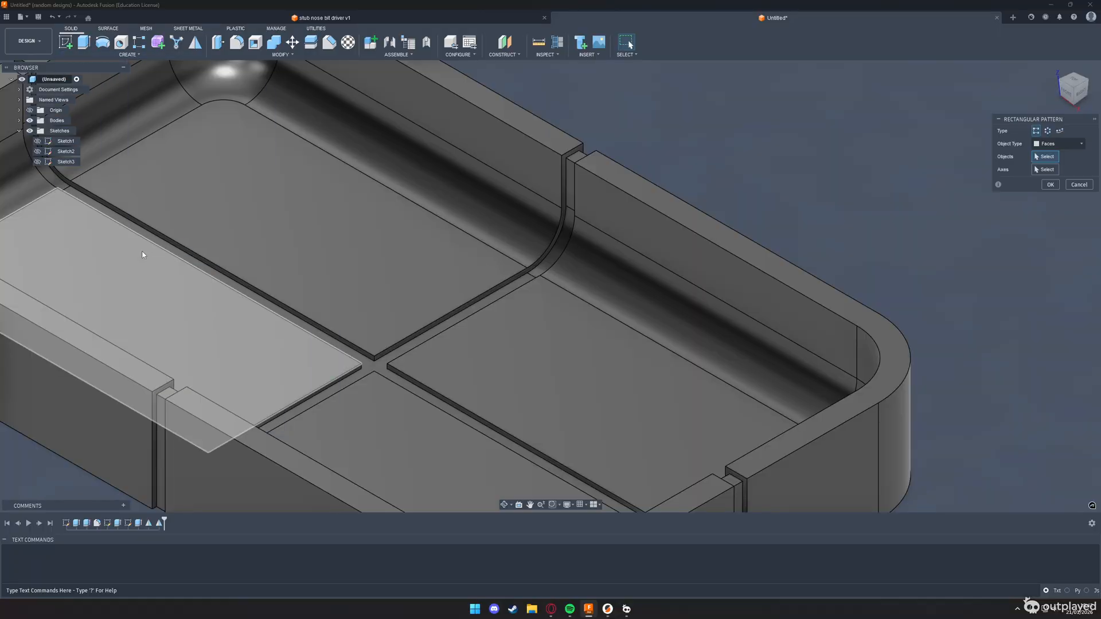
click(1055, 145)
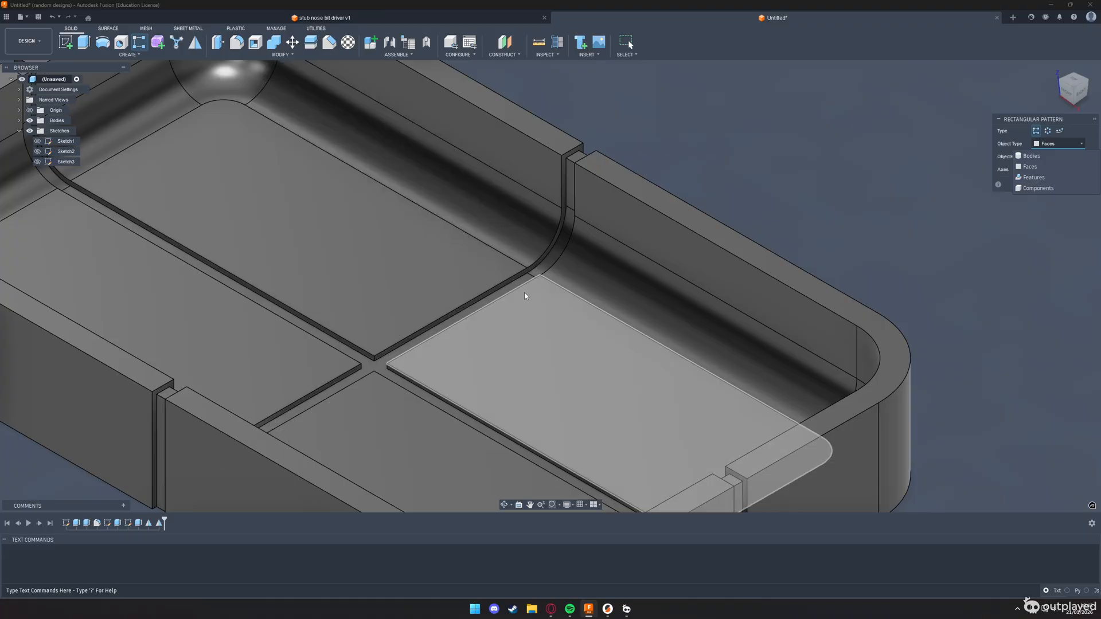
click(1038, 167)
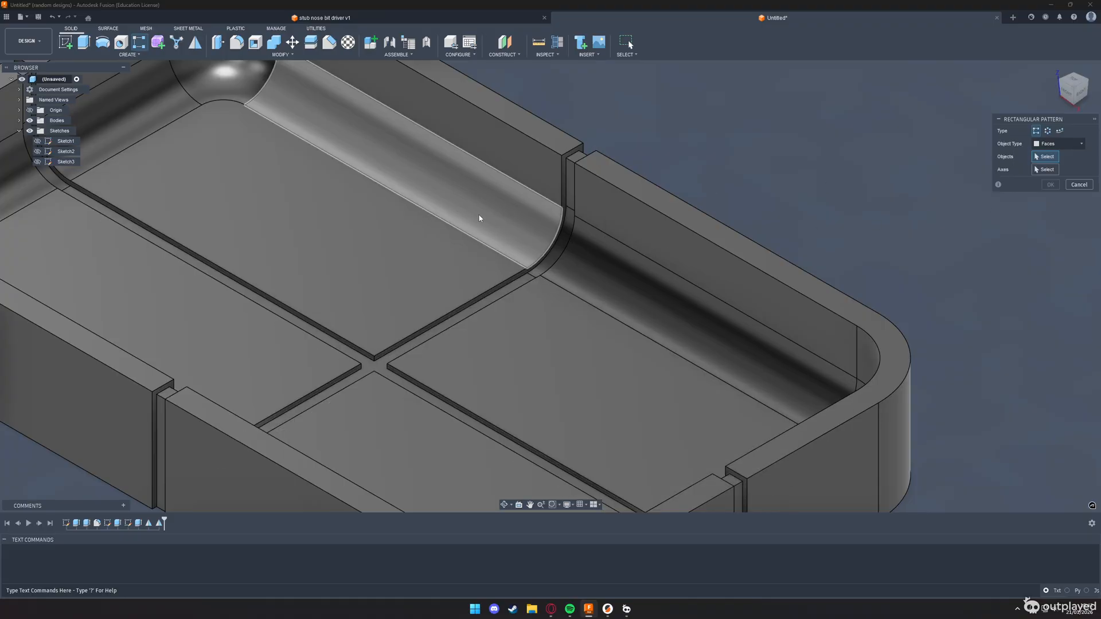
scroll(479, 217, up, 3)
click(583, 177)
click(586, 226)
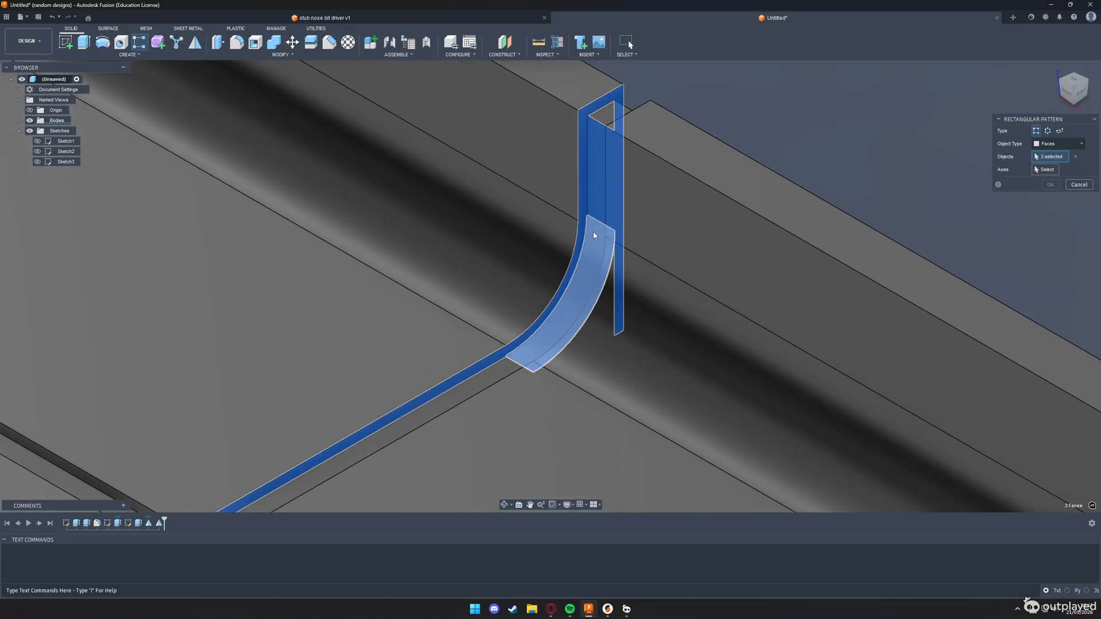
shift+middle_drag(594, 236, 524, 270)
click(537, 210)
click(523, 200)
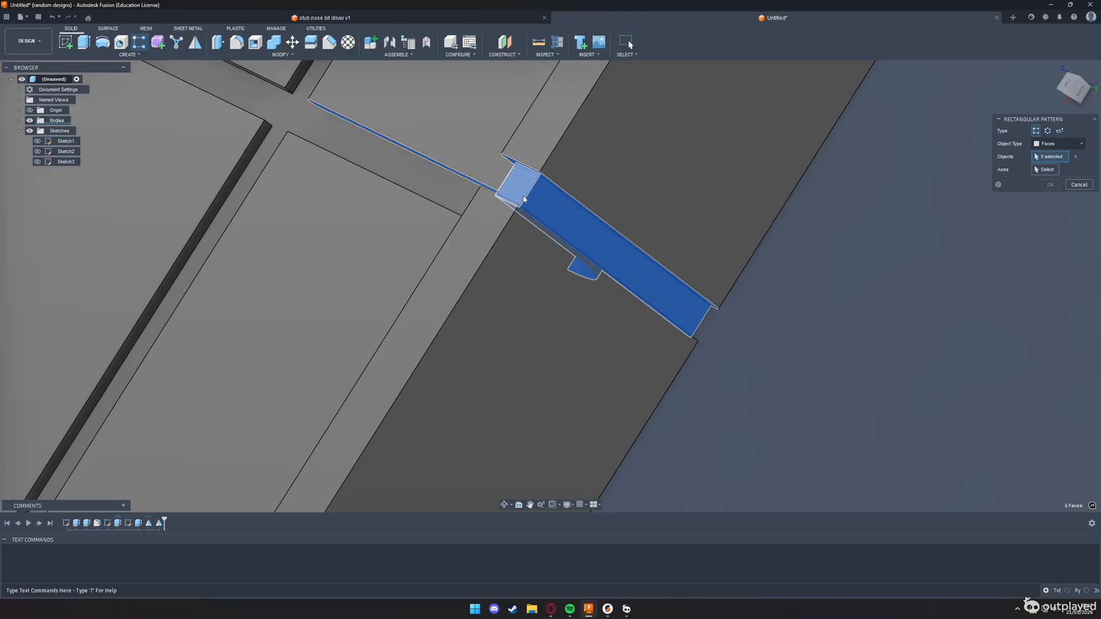
shift+middle_drag(523, 200, 515, 135)
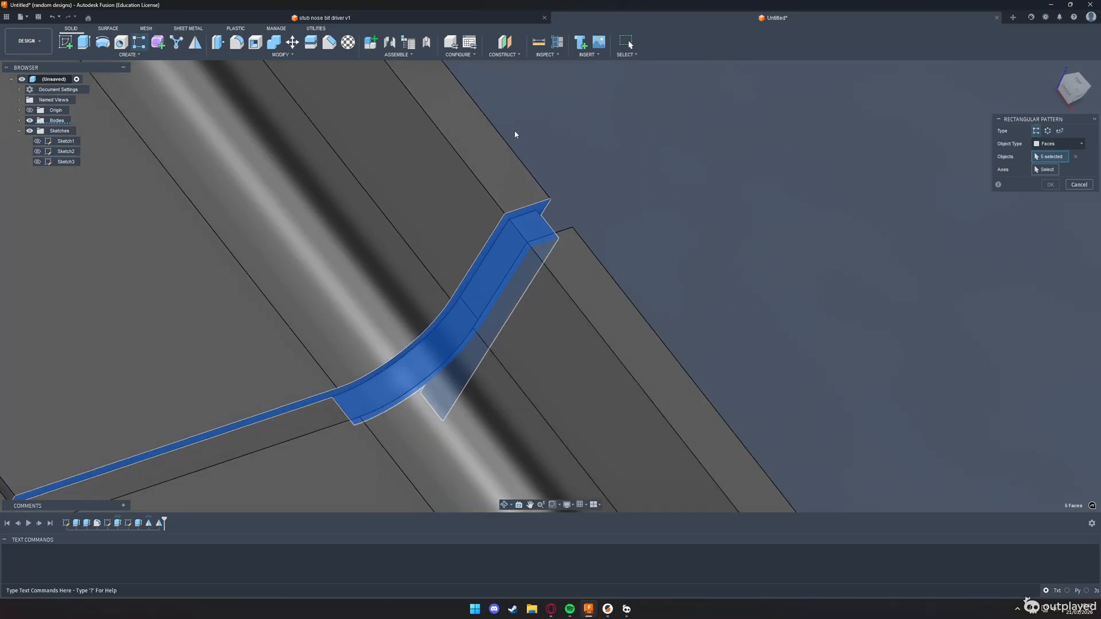
scroll(530, 198, down, 5)
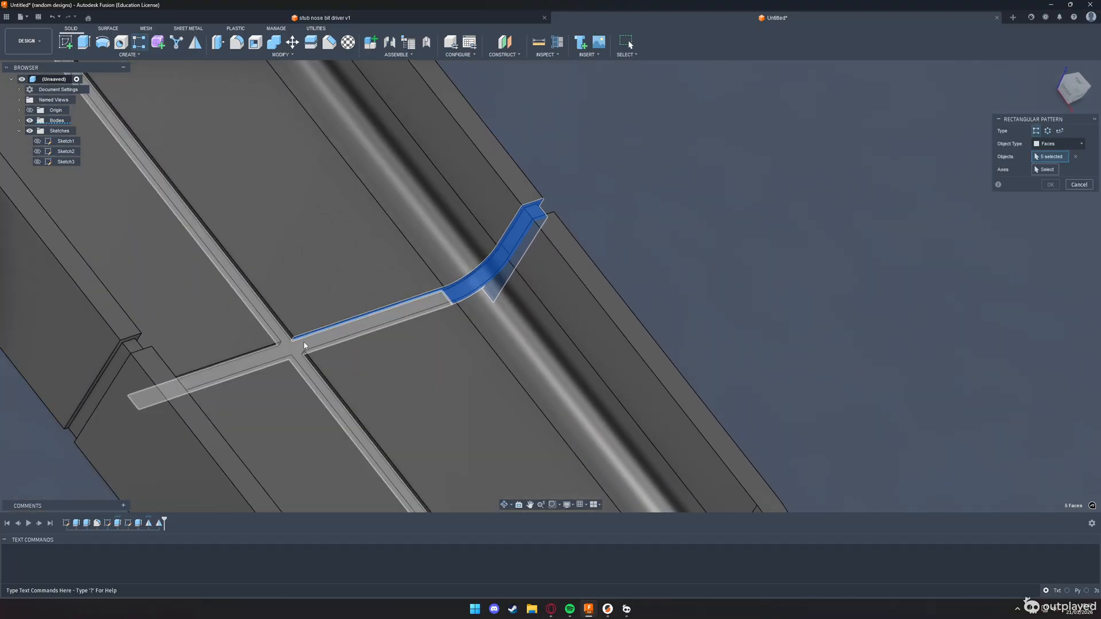
middle_drag(304, 345, 407, 418)
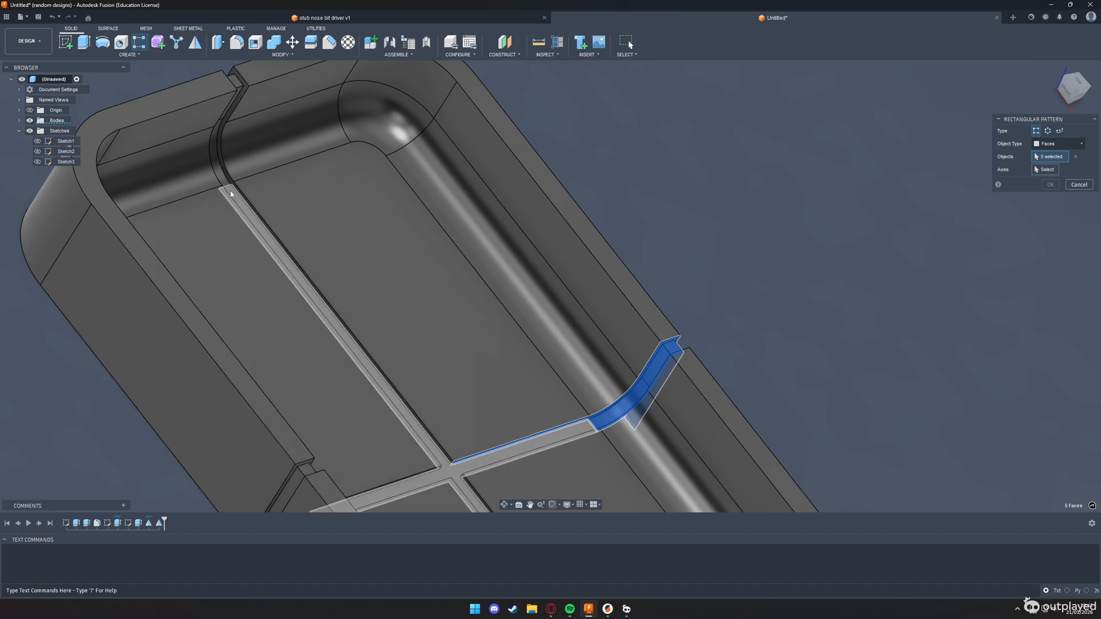
middle_drag(231, 193, 295, 297)
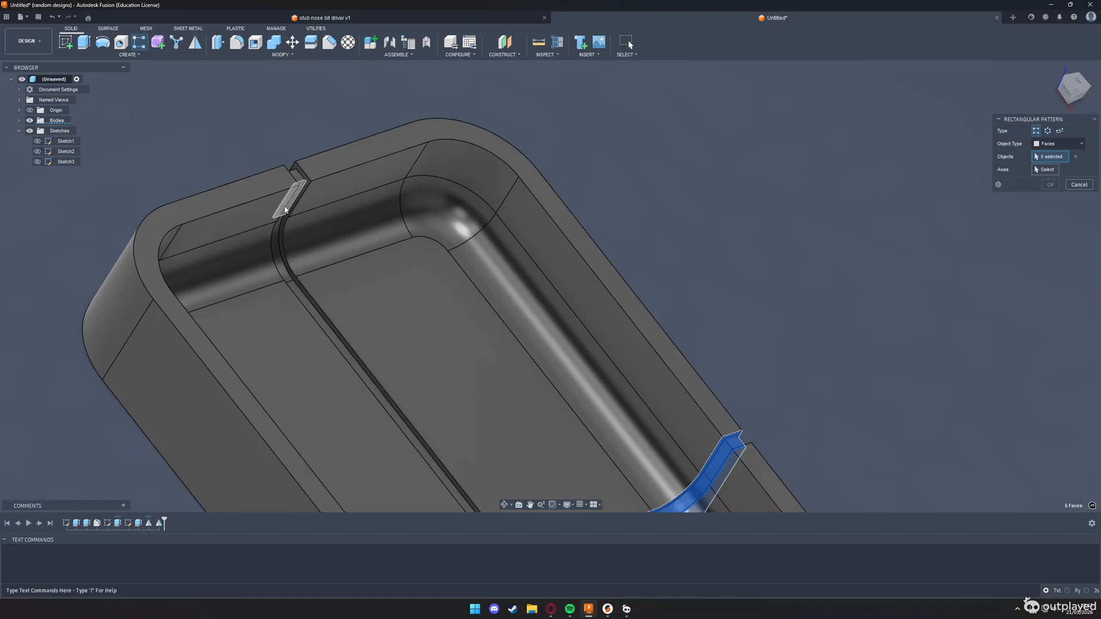
scroll(286, 209, down, 5)
scroll(467, 304, up, 5)
shift+middle_drag(451, 366, 513, 367)
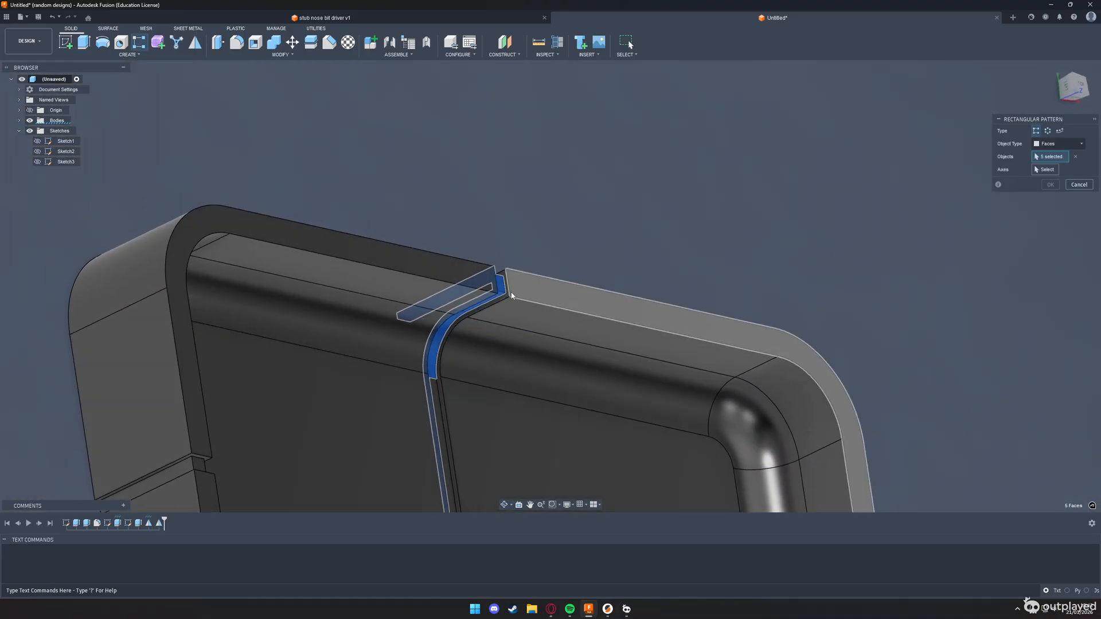
click(505, 295)
shift+middle_drag(503, 296, 309, 276)
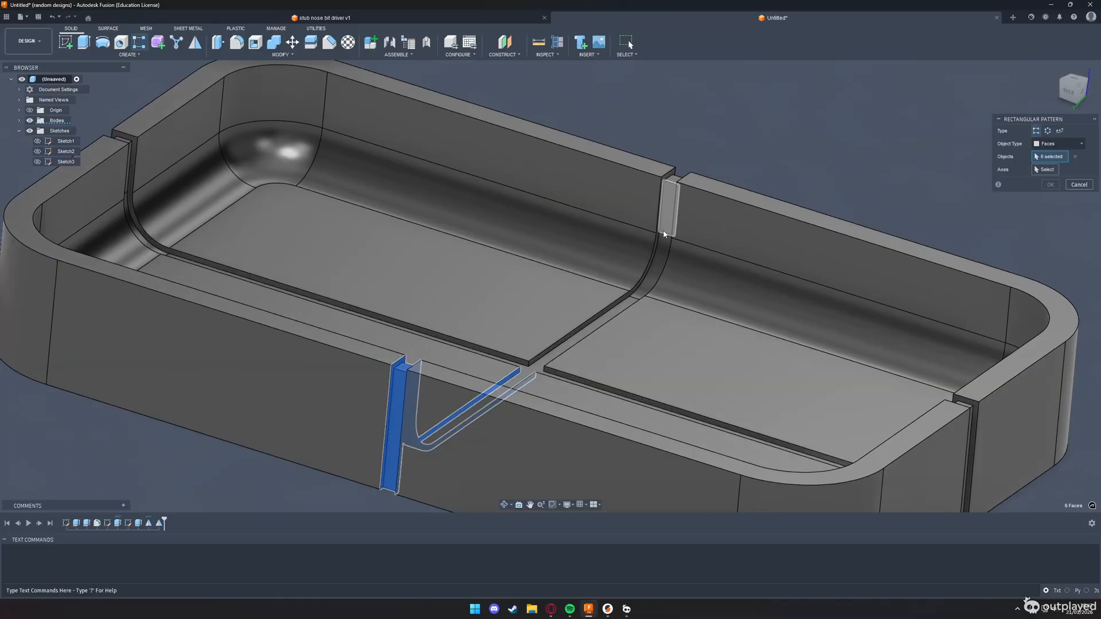
Step: Add the matching cross groove faces on the opposite half of the tray, including its wall and fillet, to the pattern selection
click(665, 228)
click(659, 249)
click(655, 253)
shift+middle_drag(676, 265, 695, 255)
click(669, 215)
click(660, 206)
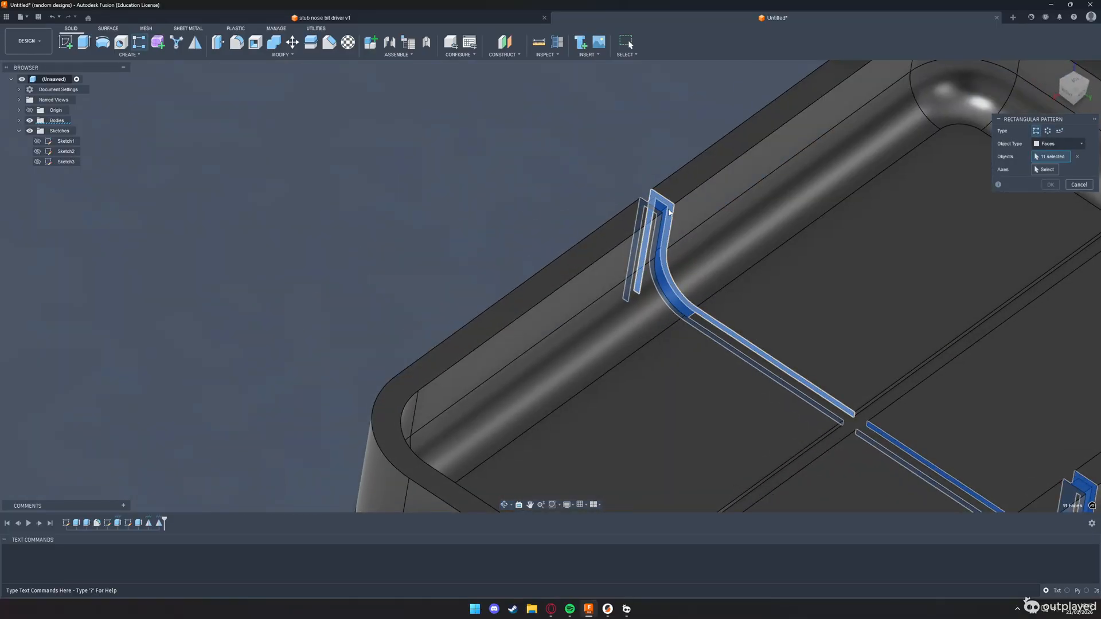
shift+middle_drag(670, 212, 739, 238)
click(649, 228)
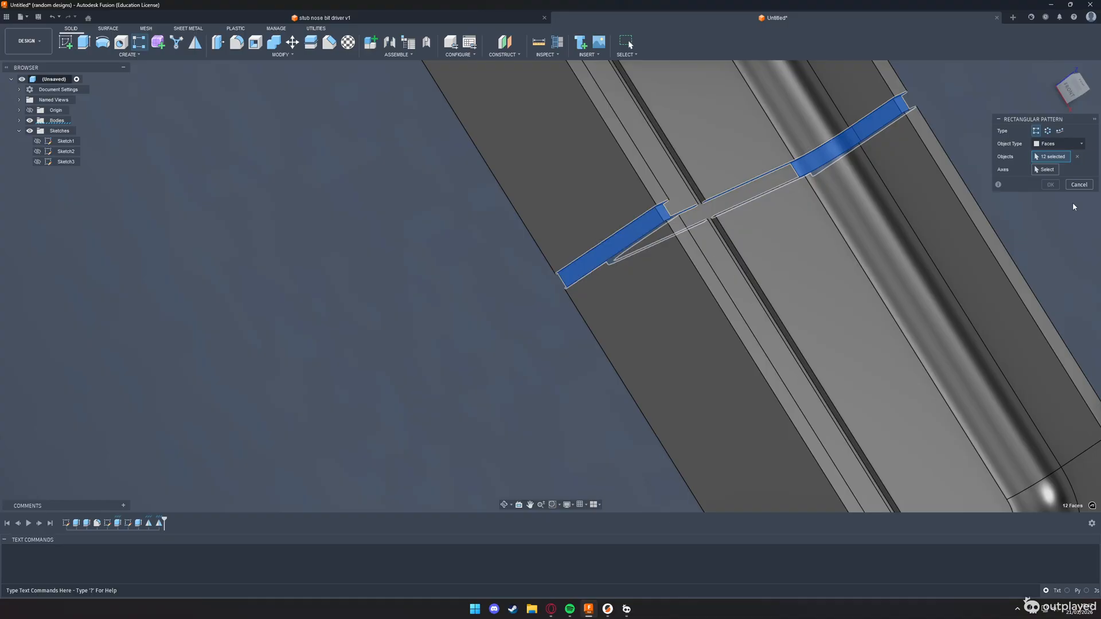
Step: Use the lengthwise groove's floor edge as the axis of the rectangular pattern
click(1042, 171)
shift+middle_drag(771, 216, 659, 208)
right_click(1067, 90)
click(1026, 93)
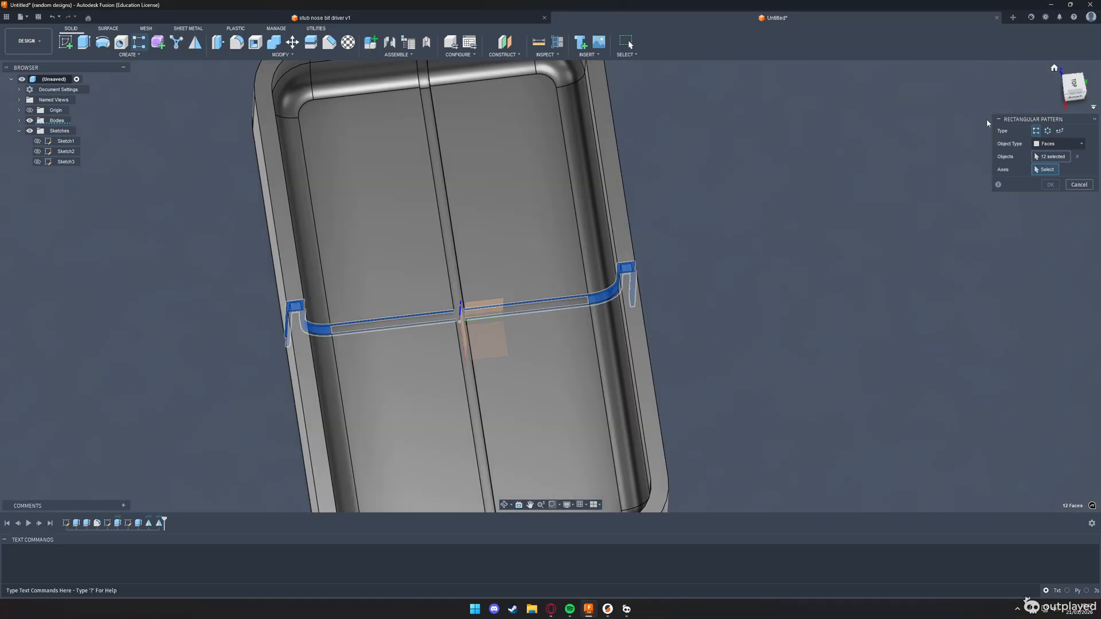
scroll(626, 275, up, 3)
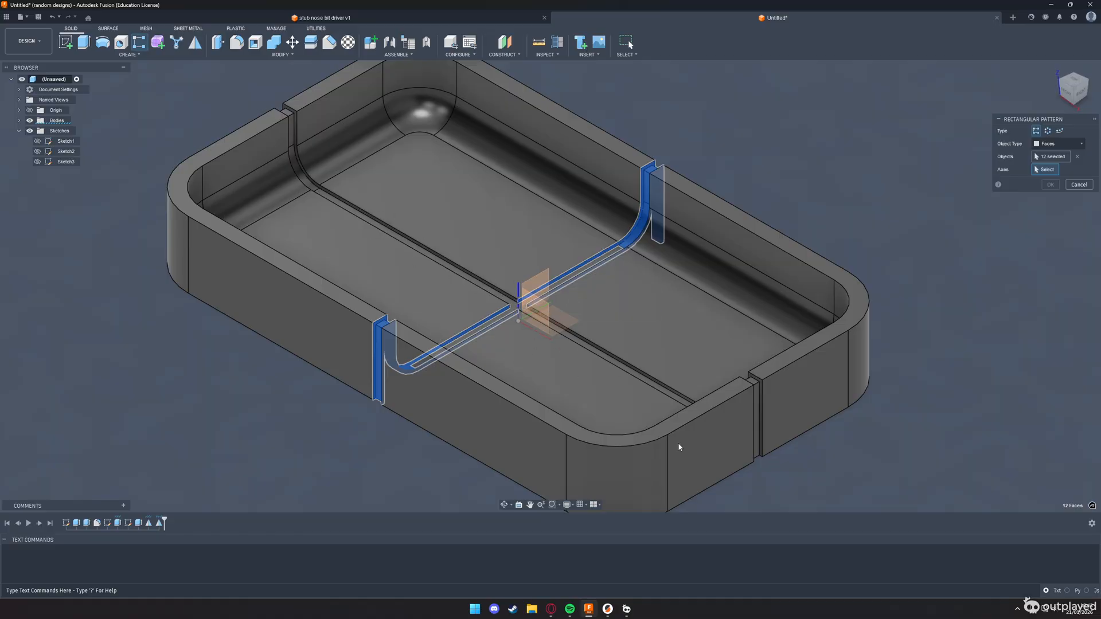
click(457, 269)
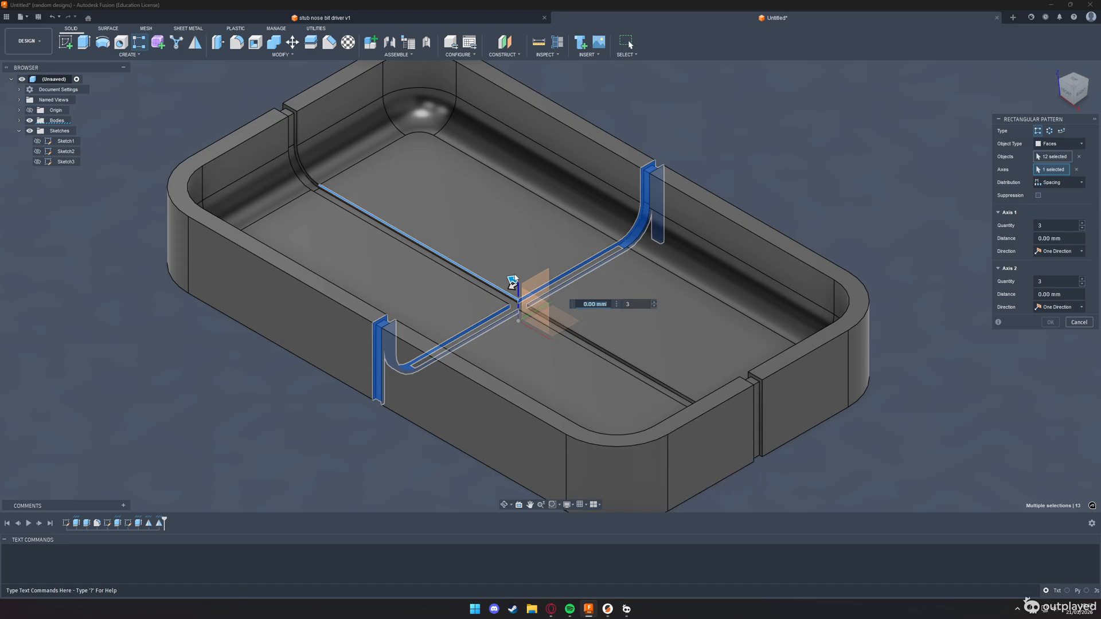
Step: Pattern the cross groove symmetrically with 7 instances spaced 20 mm apart, as given in the challenge drawing
key(alt+Tab)
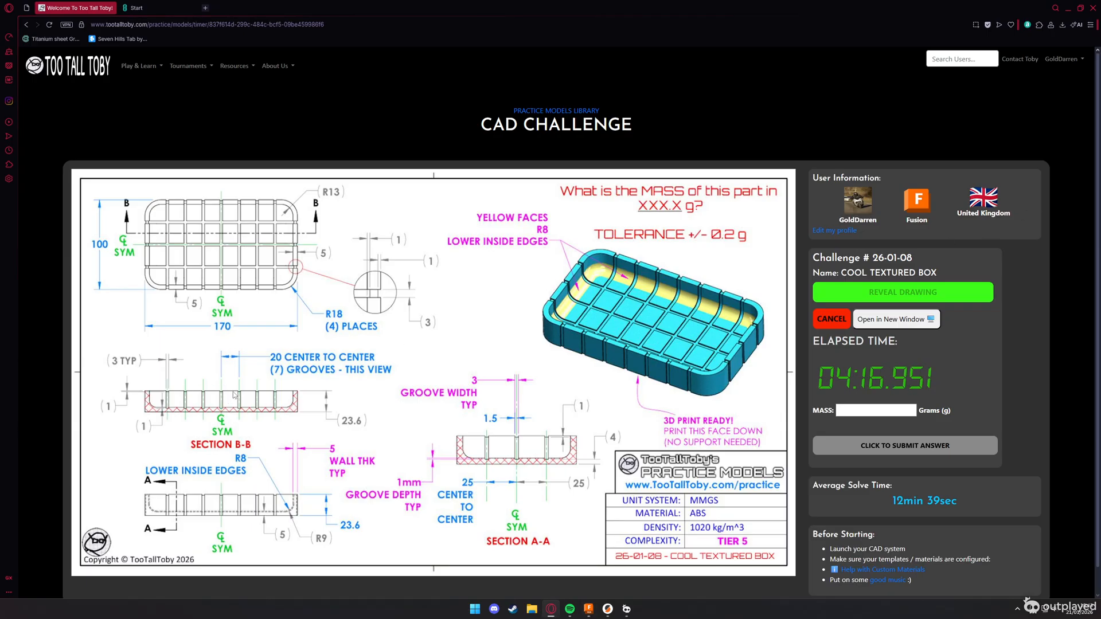
key(alt+Tab)
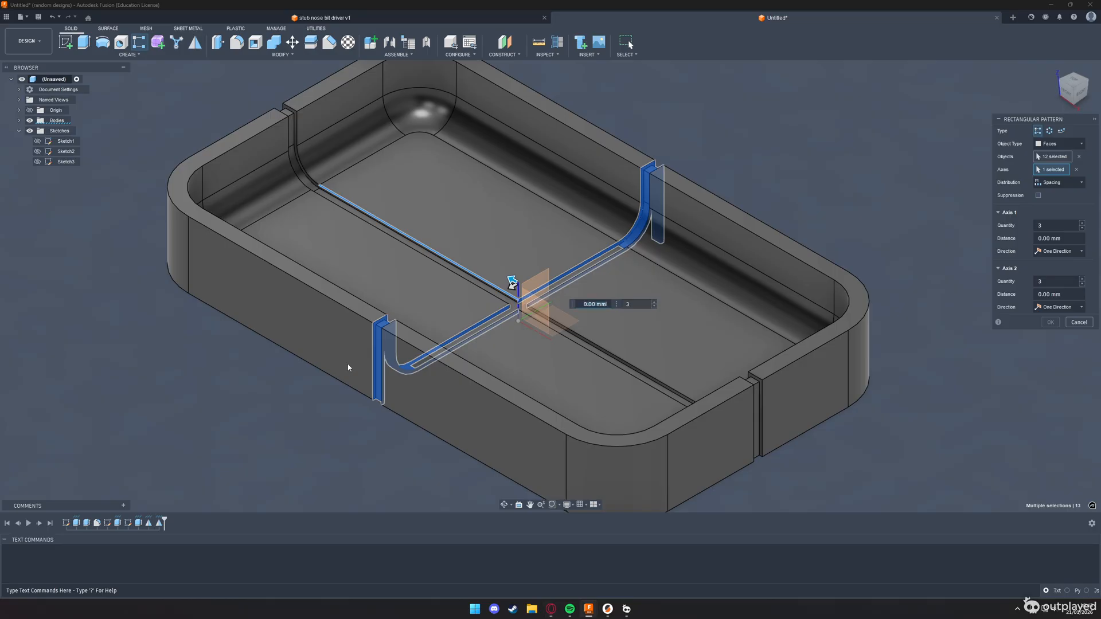
click(1074, 253)
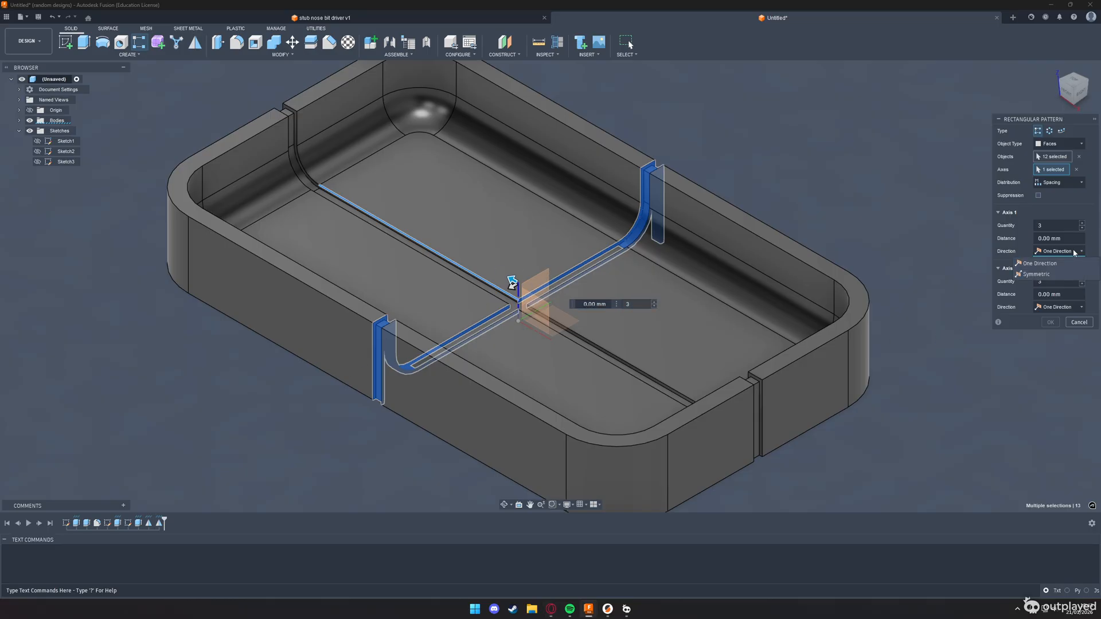
click(1061, 266)
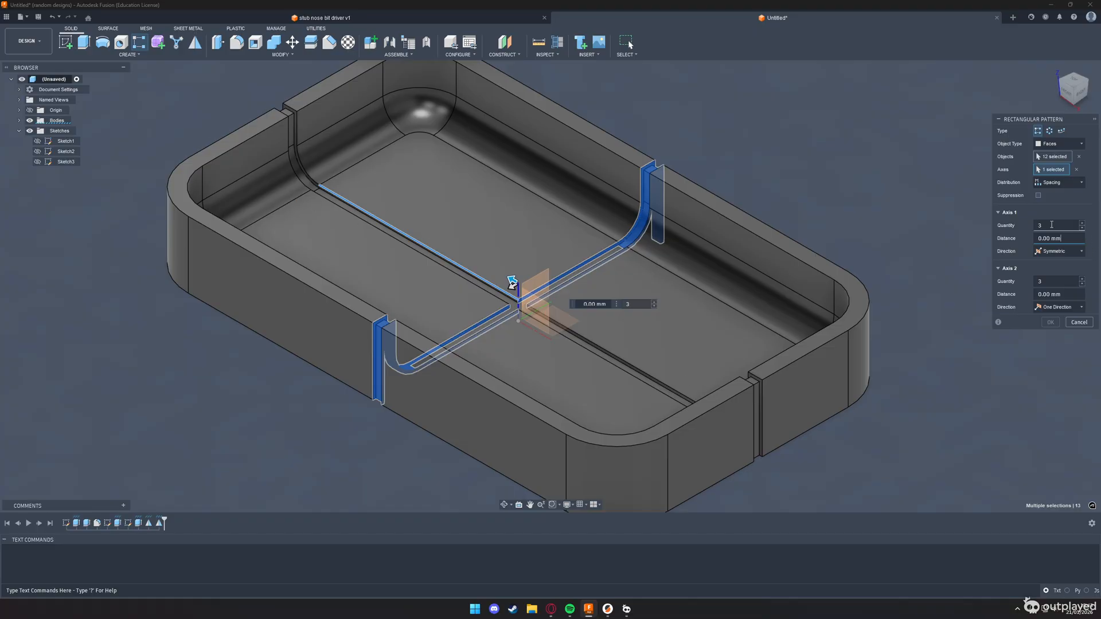
drag(1074, 239, 999, 244)
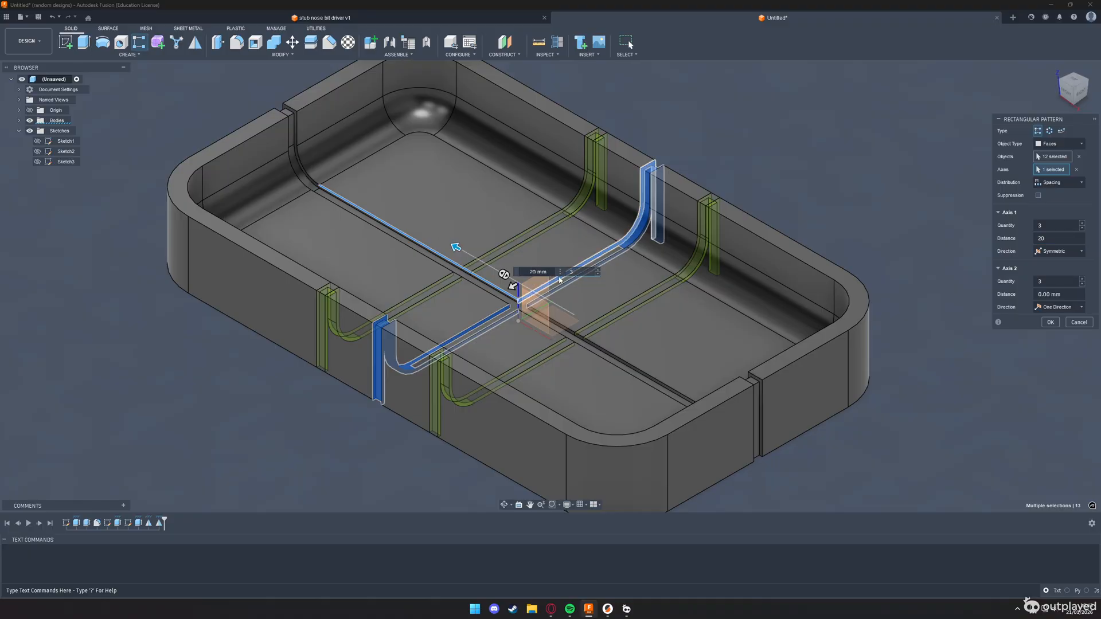
key(alt+Tab)
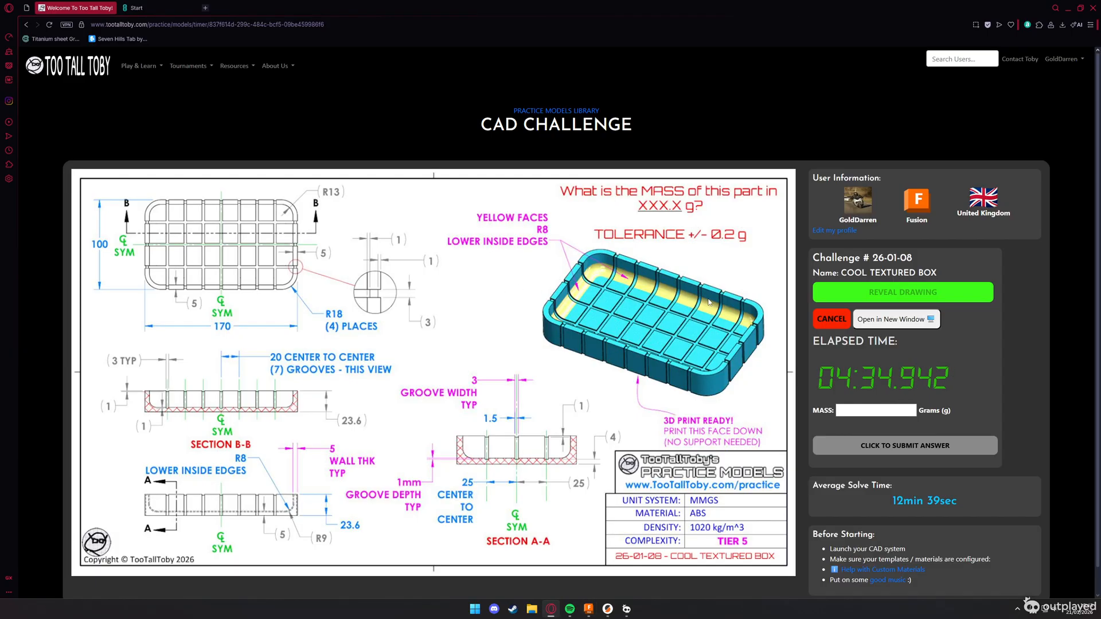
key(alt+Tab)
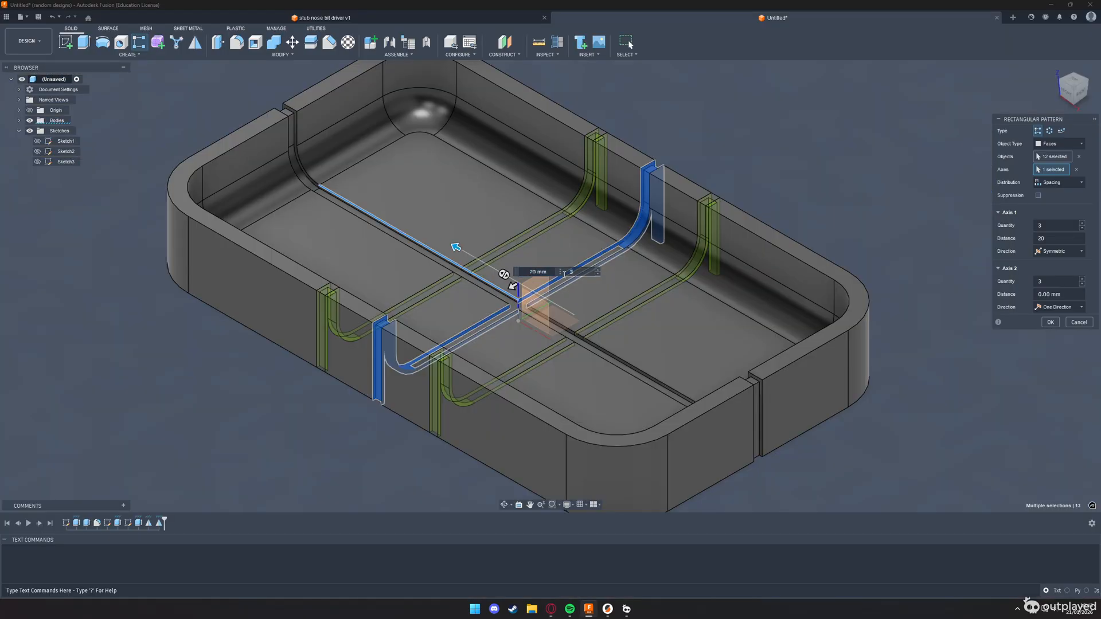
text(7)
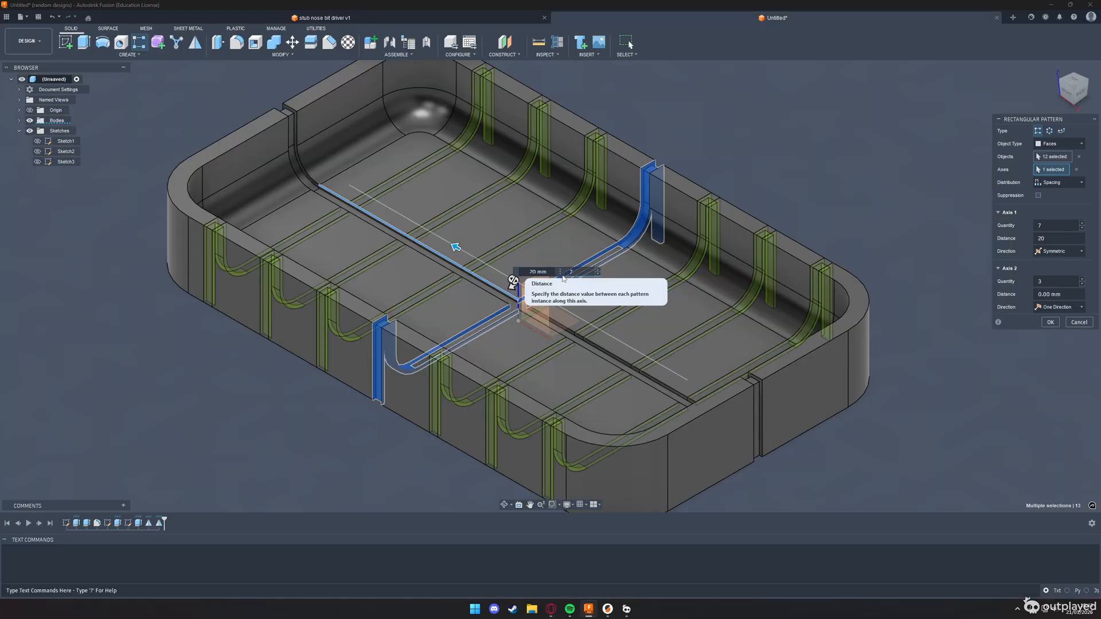
click(1051, 323)
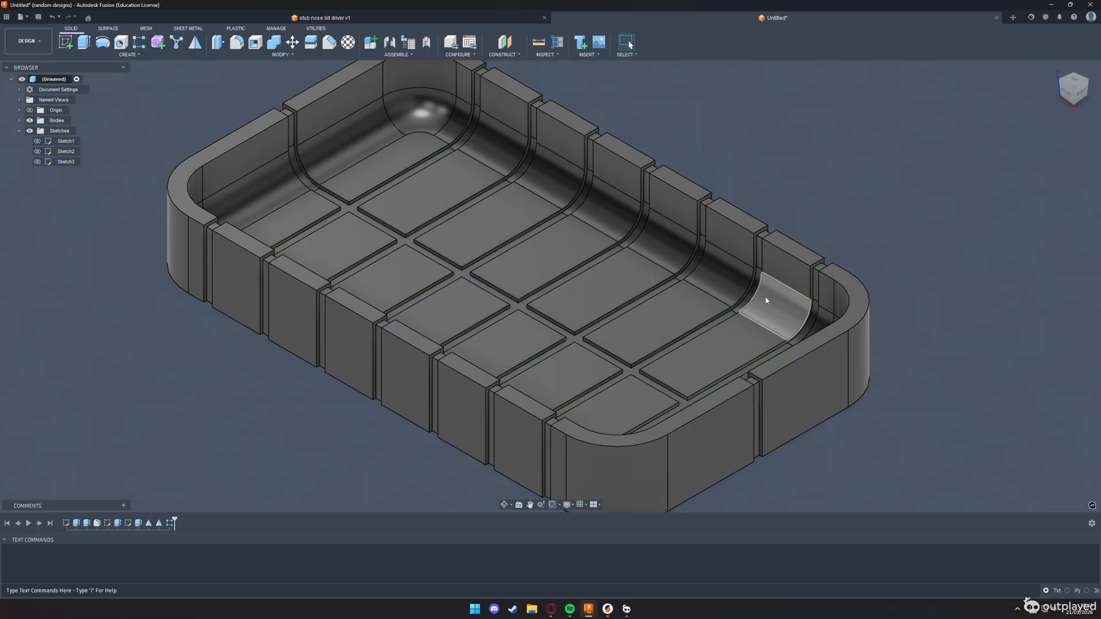
Step: Start a rectangular pattern of faces and select the first side, wall and fillet faces of the lengthwise groove at one short end
shift+middle_drag(574, 289, 384, 235)
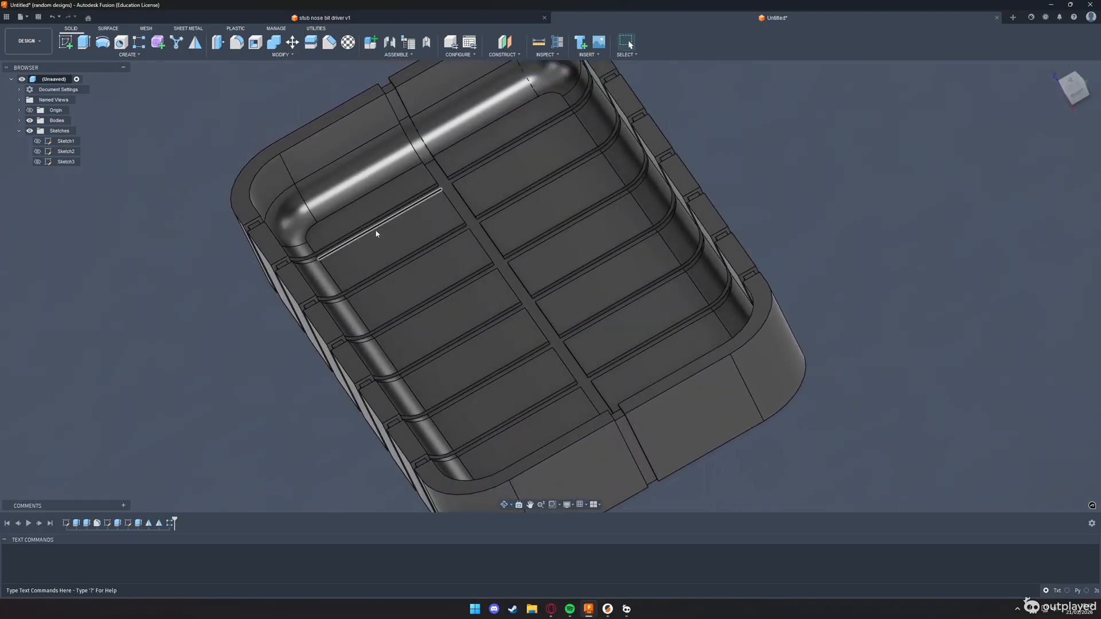
shift+middle_drag(659, 261, 579, 286)
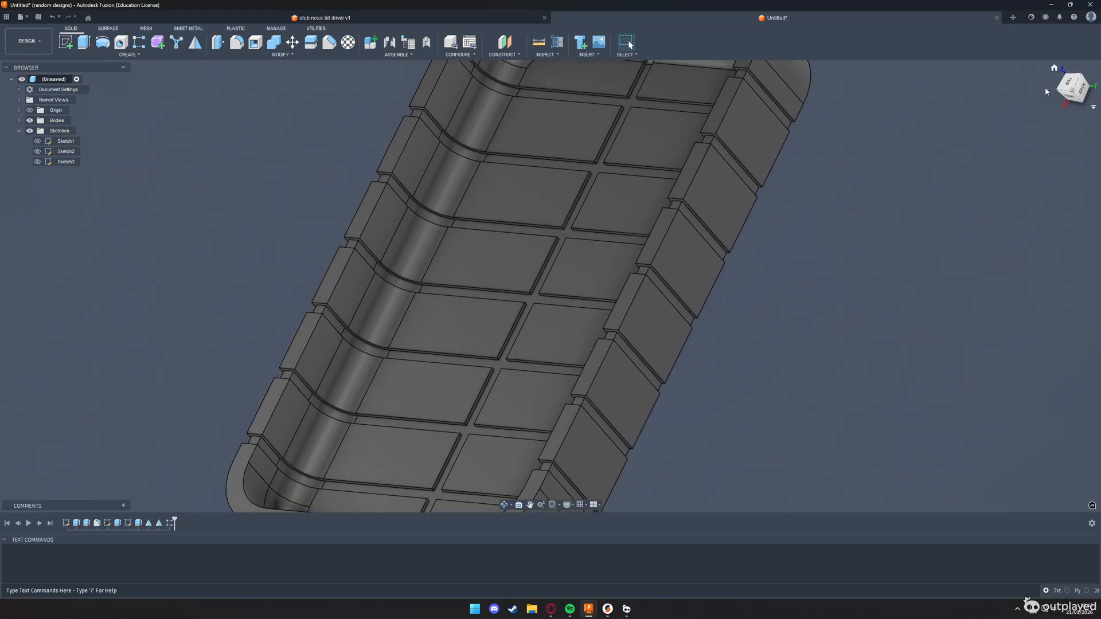
click(1054, 69)
scroll(355, 172, up, 5)
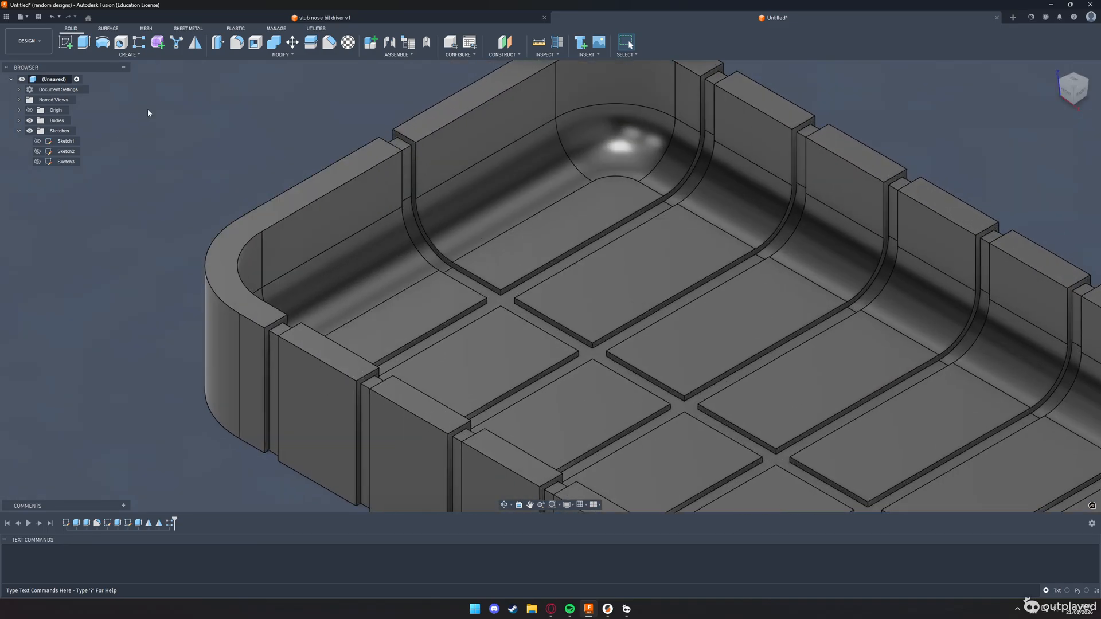
click(127, 55)
mouse_move(86, 246)
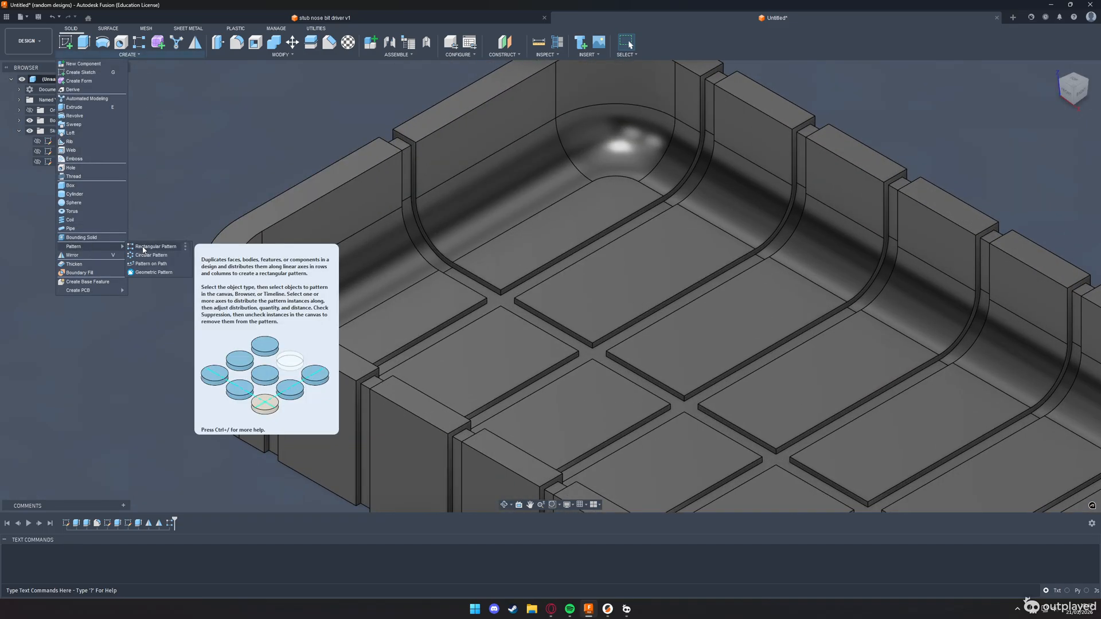
click(152, 247)
click(407, 146)
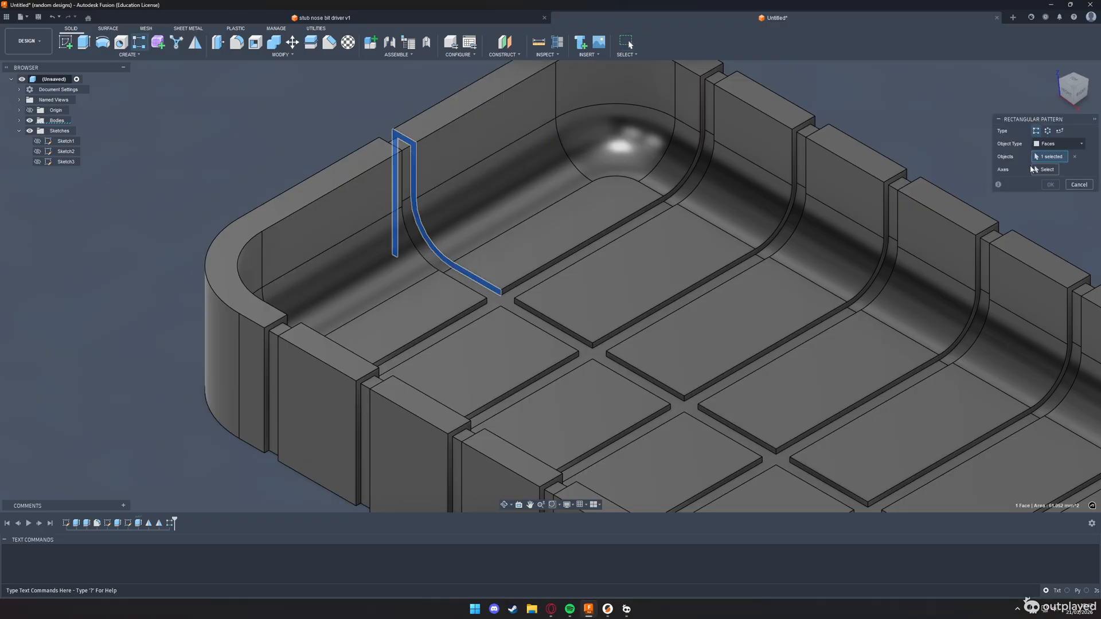
click(399, 149)
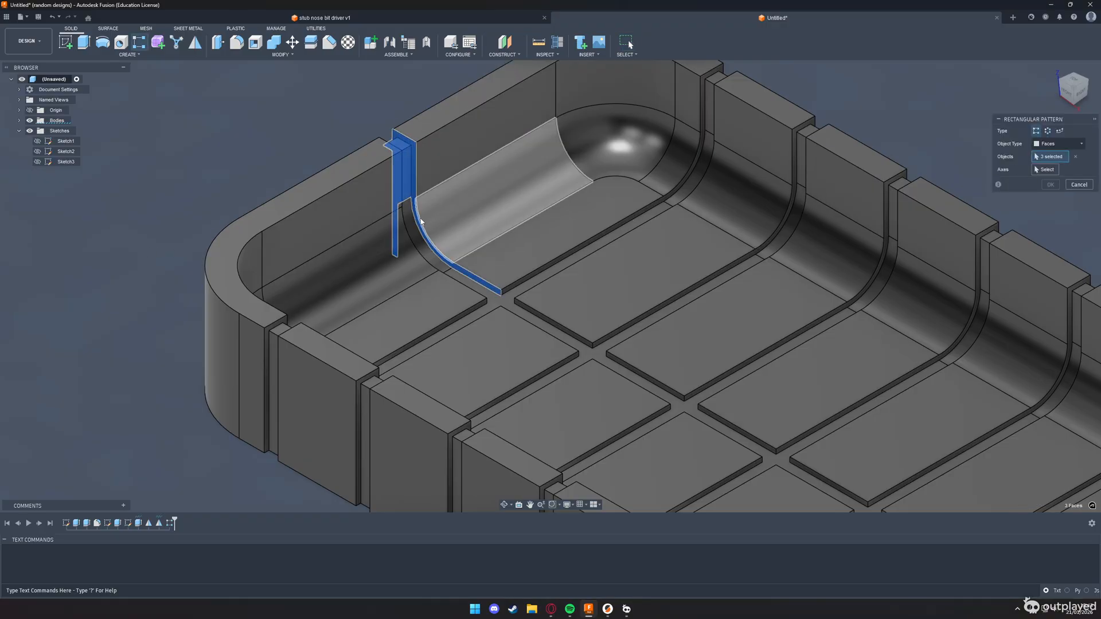
click(440, 272)
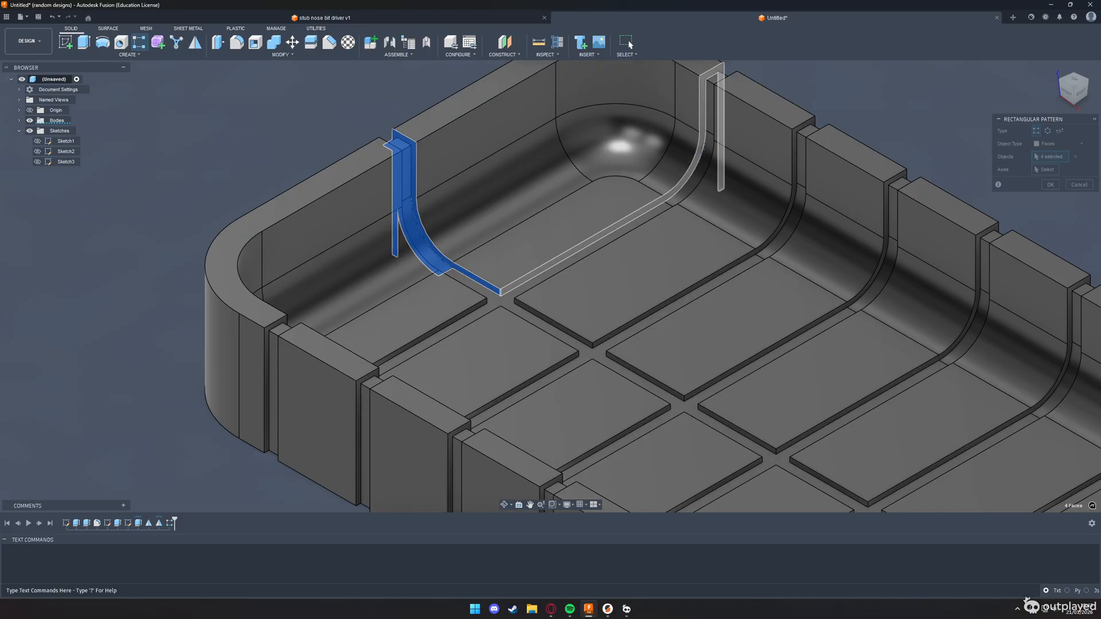
Step: Add the remaining side and outer wall faces of the lengthwise groove at that same short end to the pattern selection
shift+middle_drag(706, 101, 732, 124)
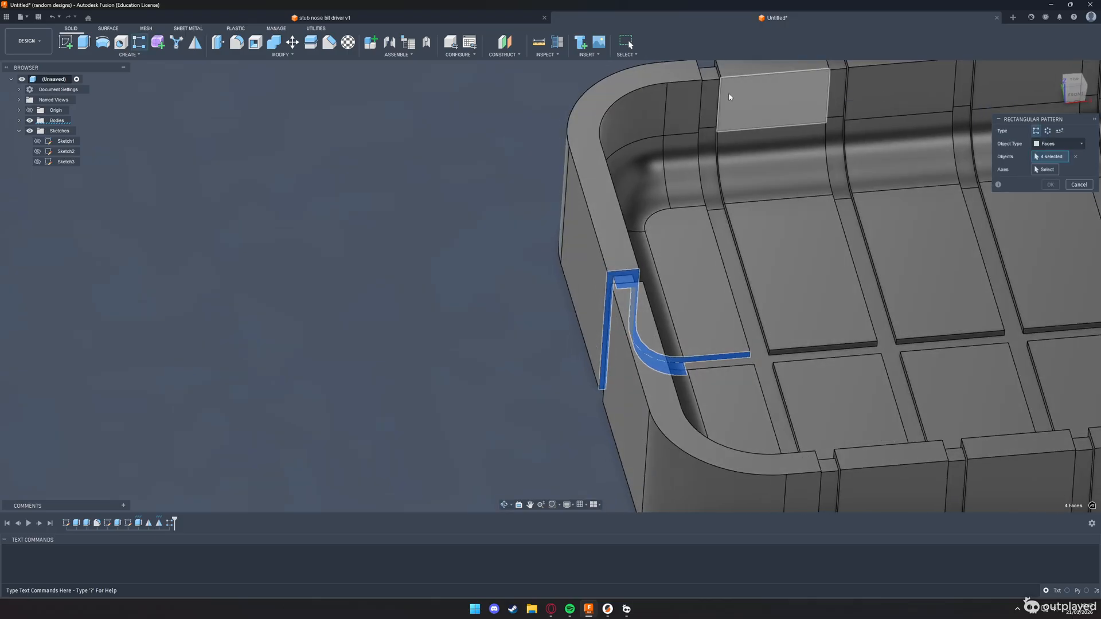
shift+middle_drag(780, 224, 702, 197)
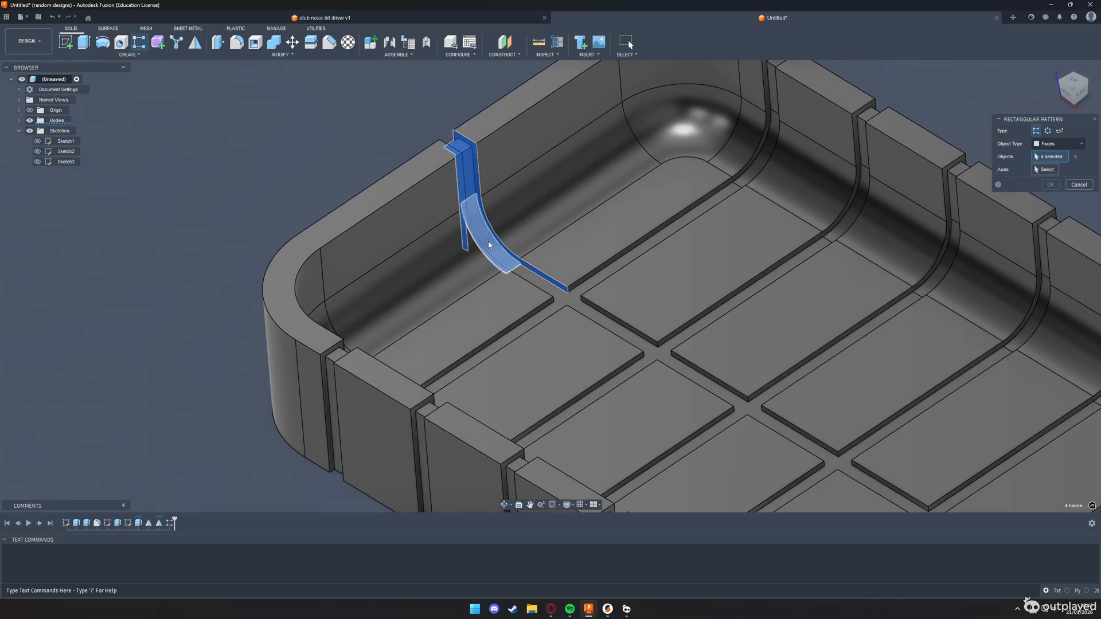
shift+middle_drag(488, 241, 419, 246)
click(497, 219)
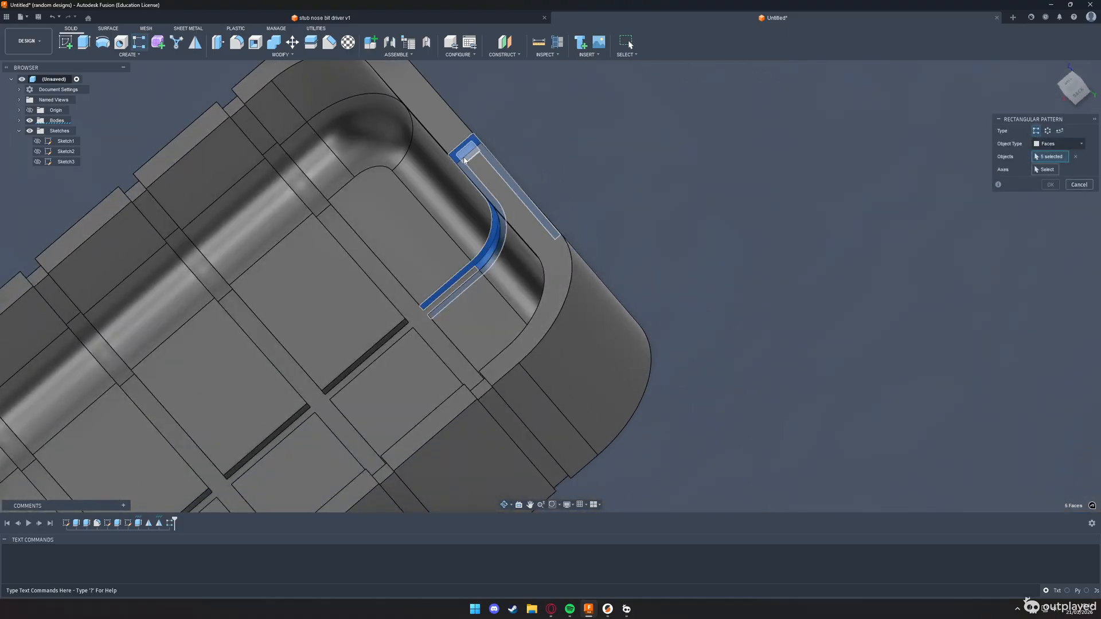
shift+middle_drag(498, 219, 554, 211)
click(514, 161)
Step: Add the matching lengthwise groove faces at the opposite short end, including its side, wall and fillet faces, to the pattern selection
scroll(792, 366, down, 6)
scroll(348, 249, up, 6)
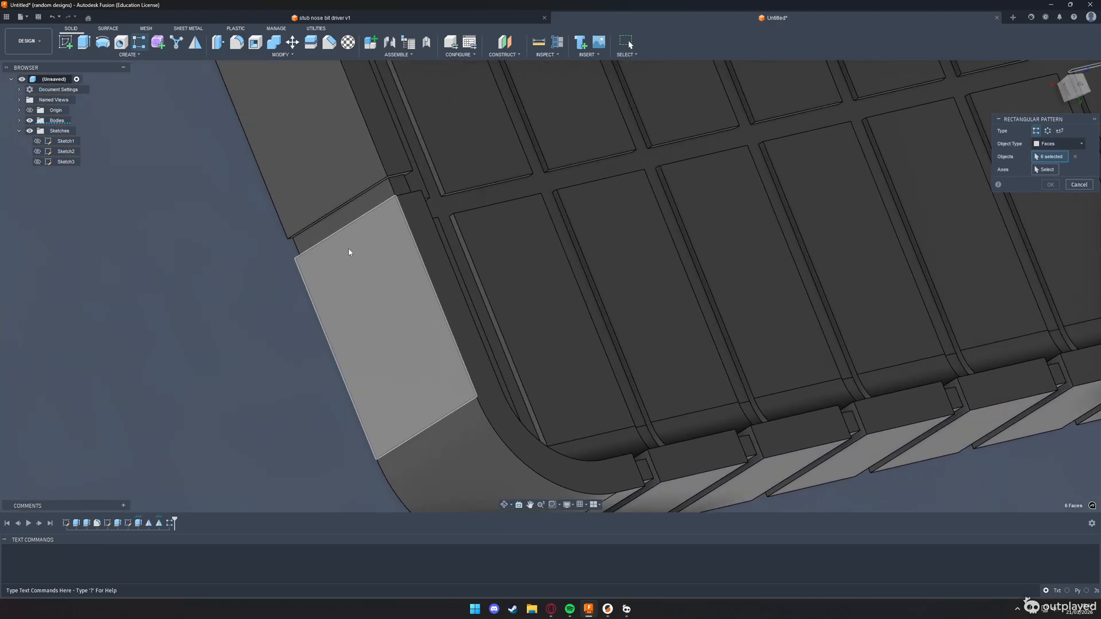
click(376, 190)
click(399, 187)
click(399, 175)
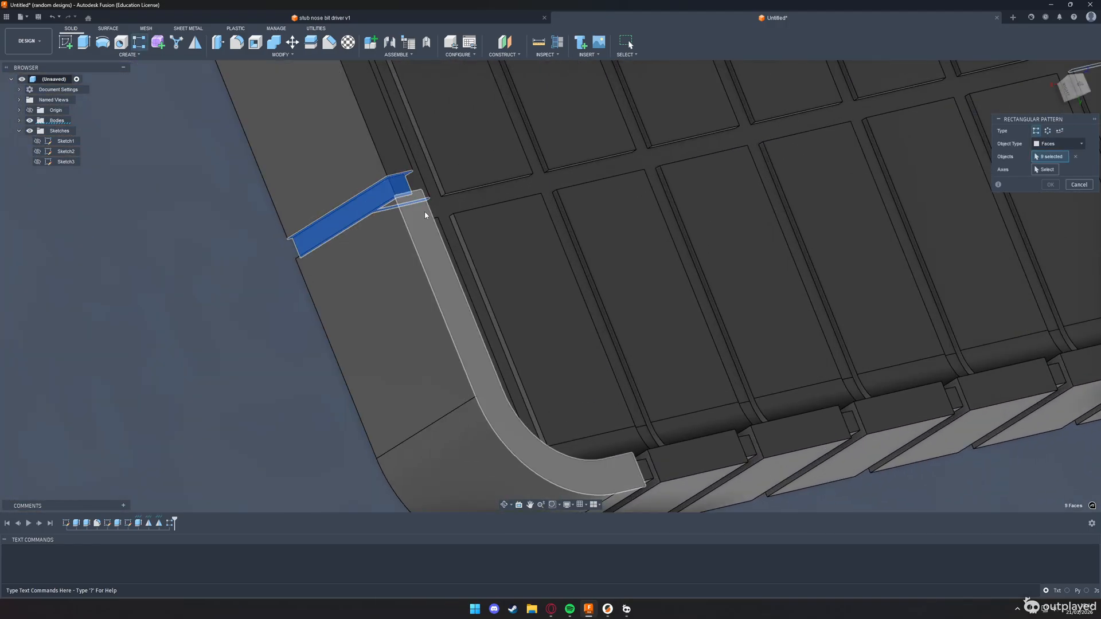
shift+middle_drag(425, 213, 380, 223)
click(457, 177)
click(504, 179)
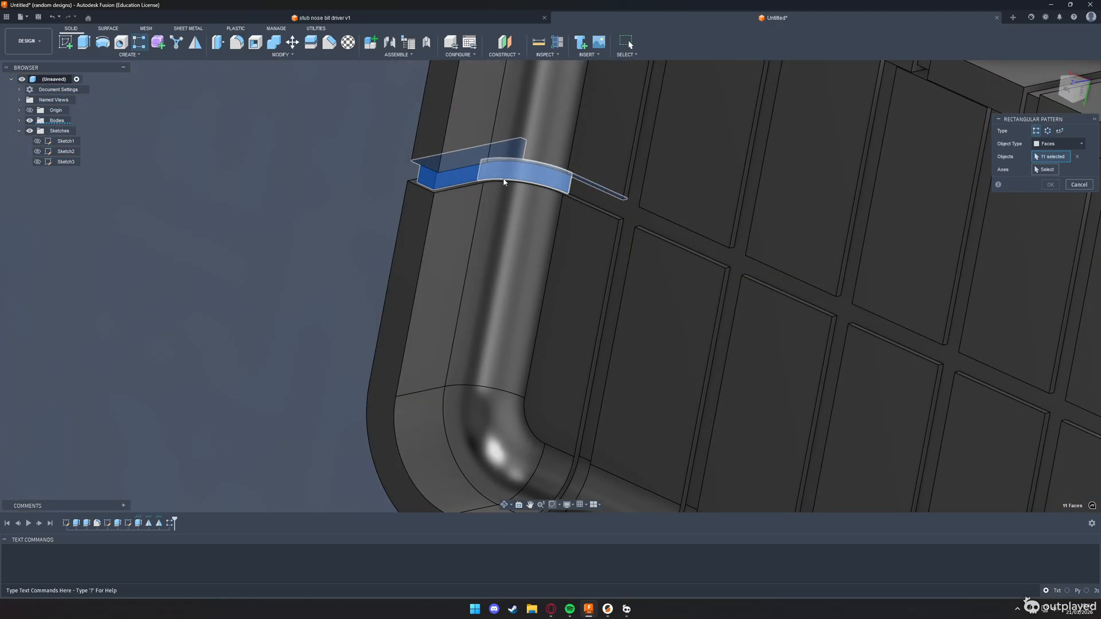
click(493, 184)
Step: Use a cross groove's floor edge as the axis of the rectangular pattern
scroll(493, 184, down, 5)
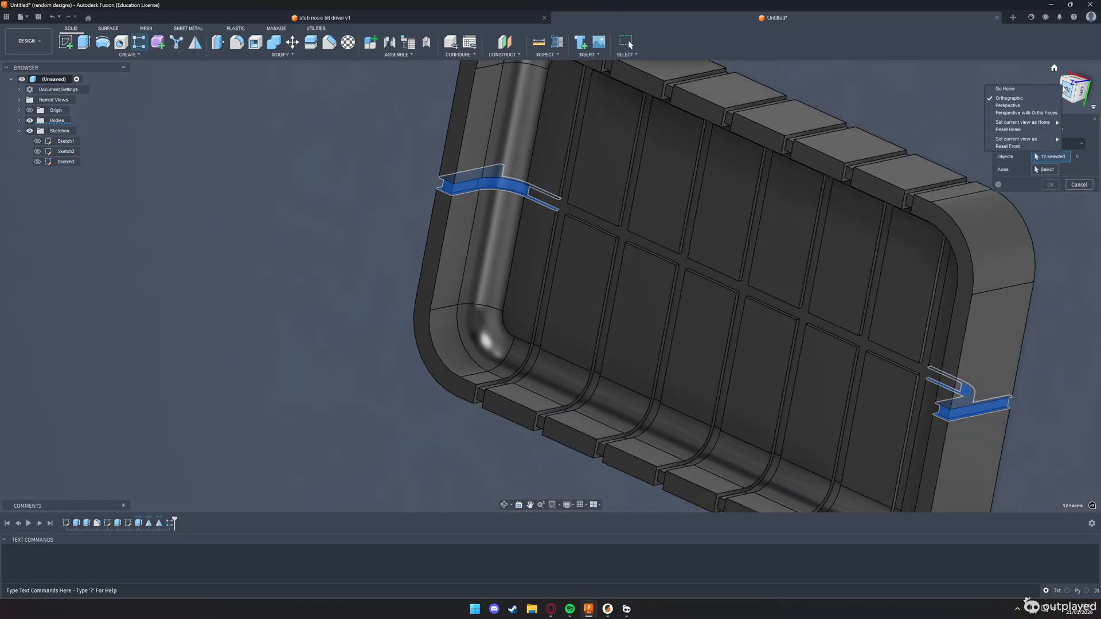
click(1053, 68)
scroll(434, 245, up, 3)
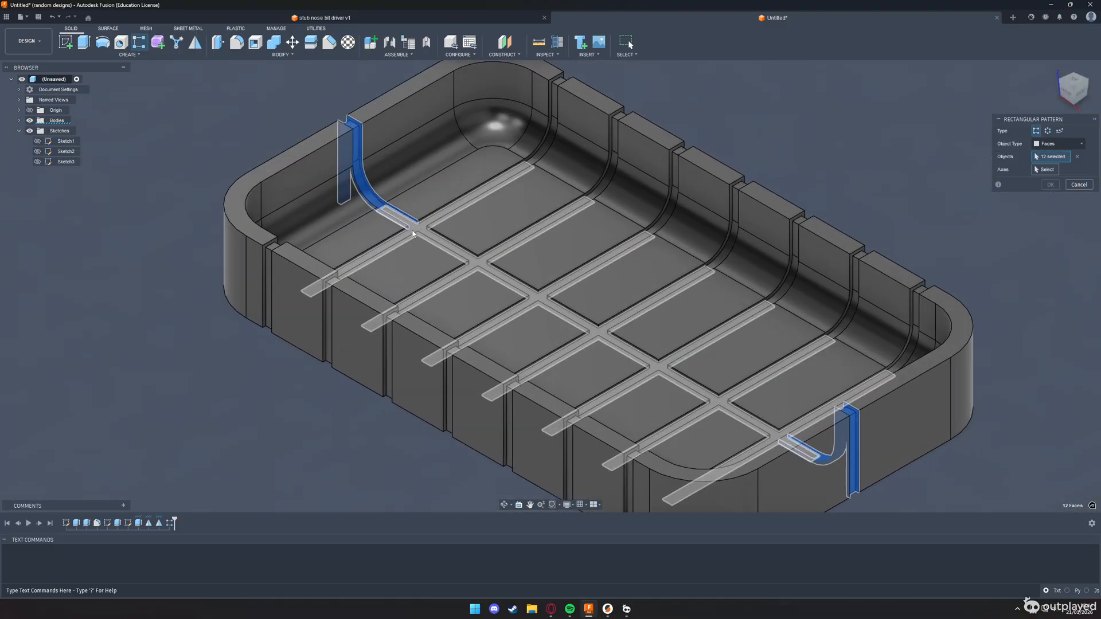
click(1052, 170)
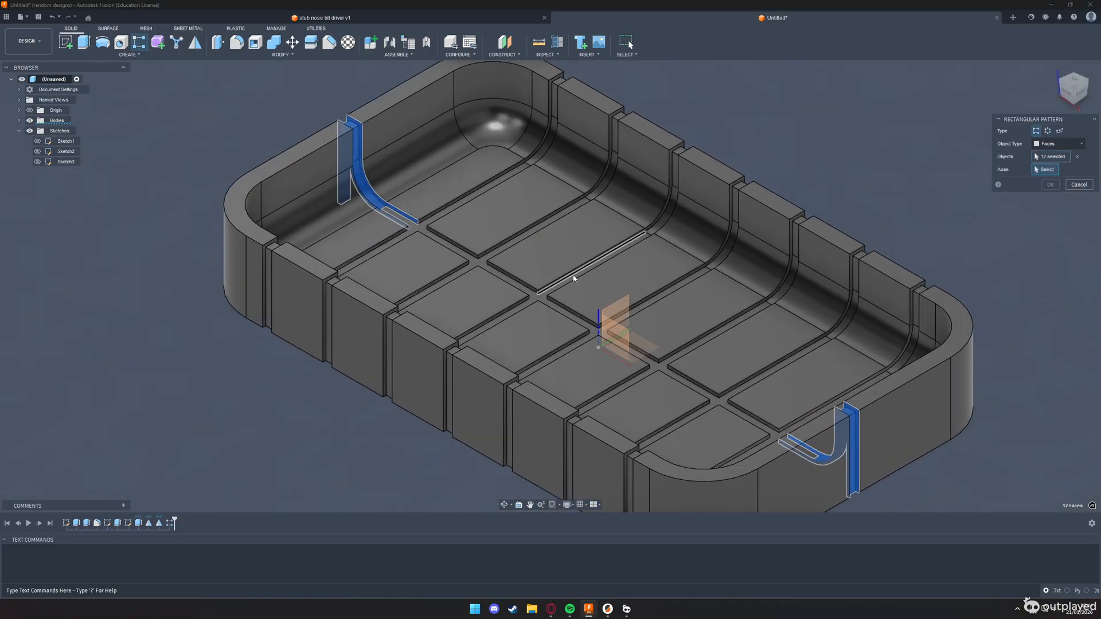
click(525, 243)
Step: Consult the challenge drawing for the groove layout and make the pattern direction symmetric about the central groove
key(alt+Tab)
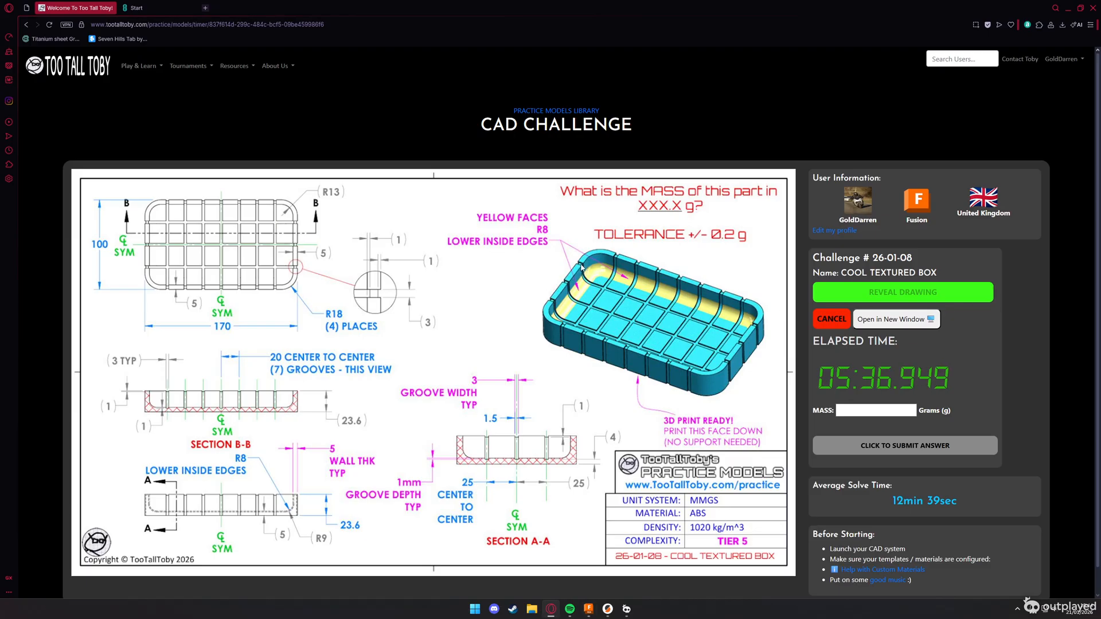
key(alt+Tab)
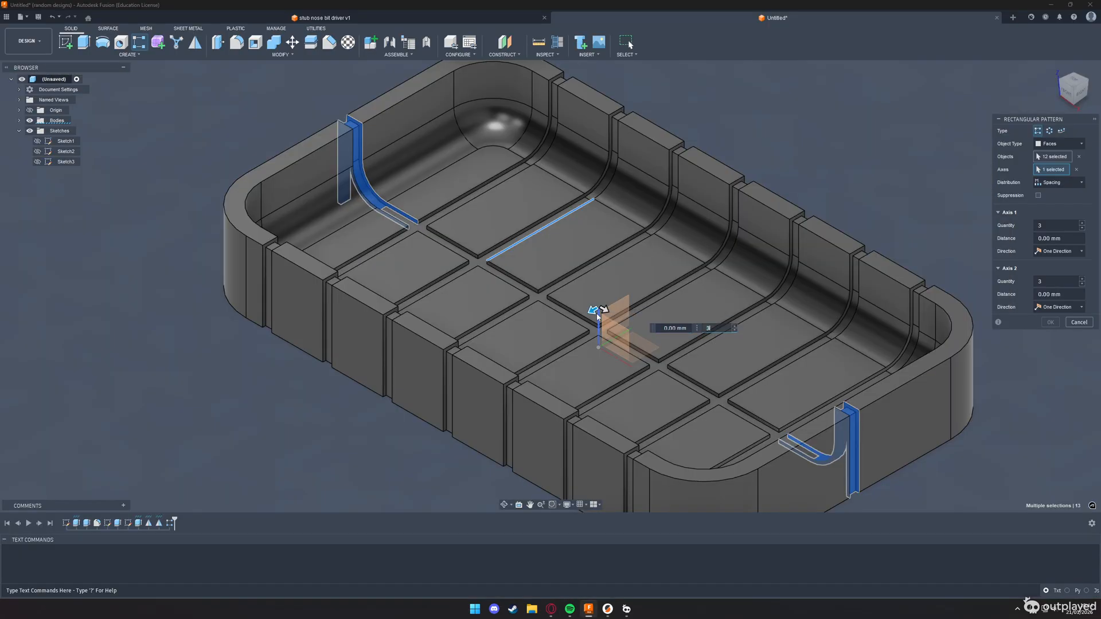
drag(549, 339, 550, 335)
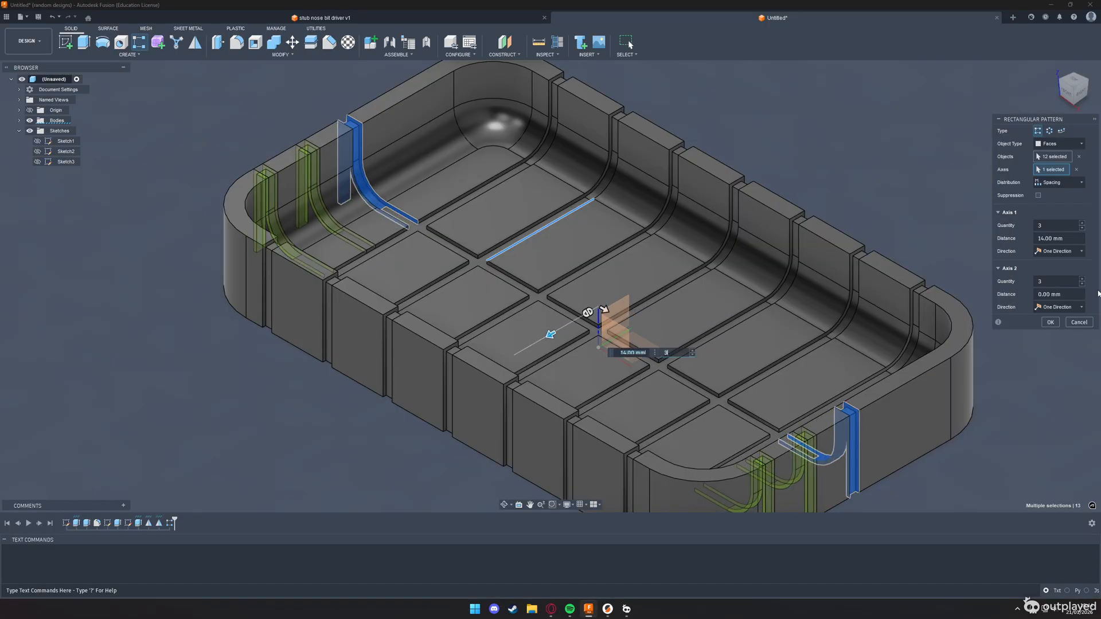
click(1074, 255)
click(1053, 274)
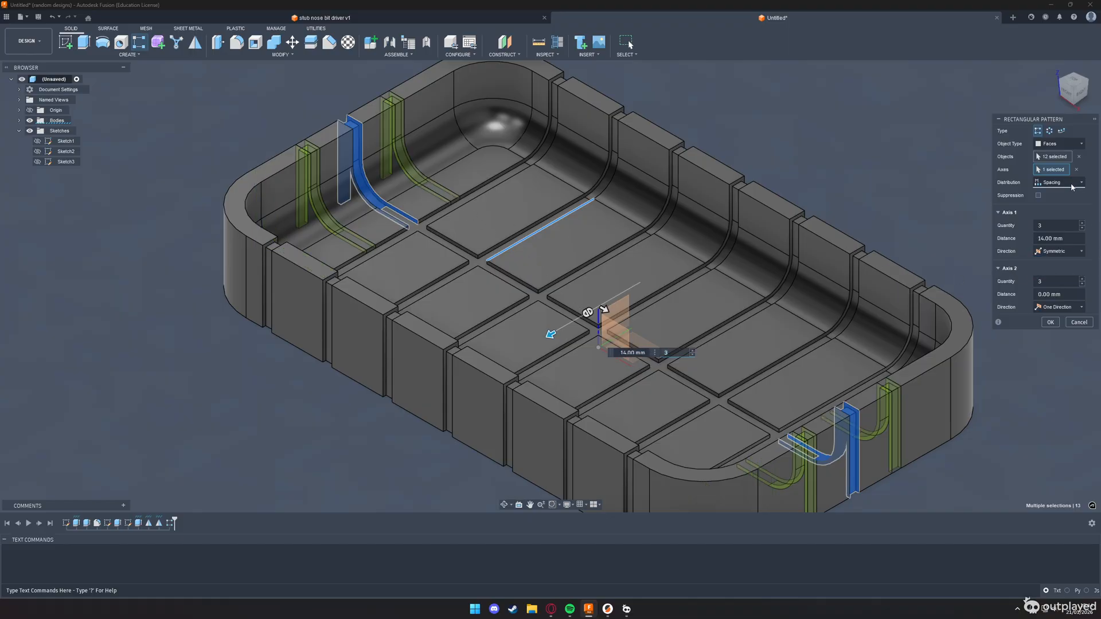
Step: Pattern the end groove faces with 3 instances spaced 25 mm apart, checking the spacing against the challenge drawing
click(649, 354)
key(alt+Tab)
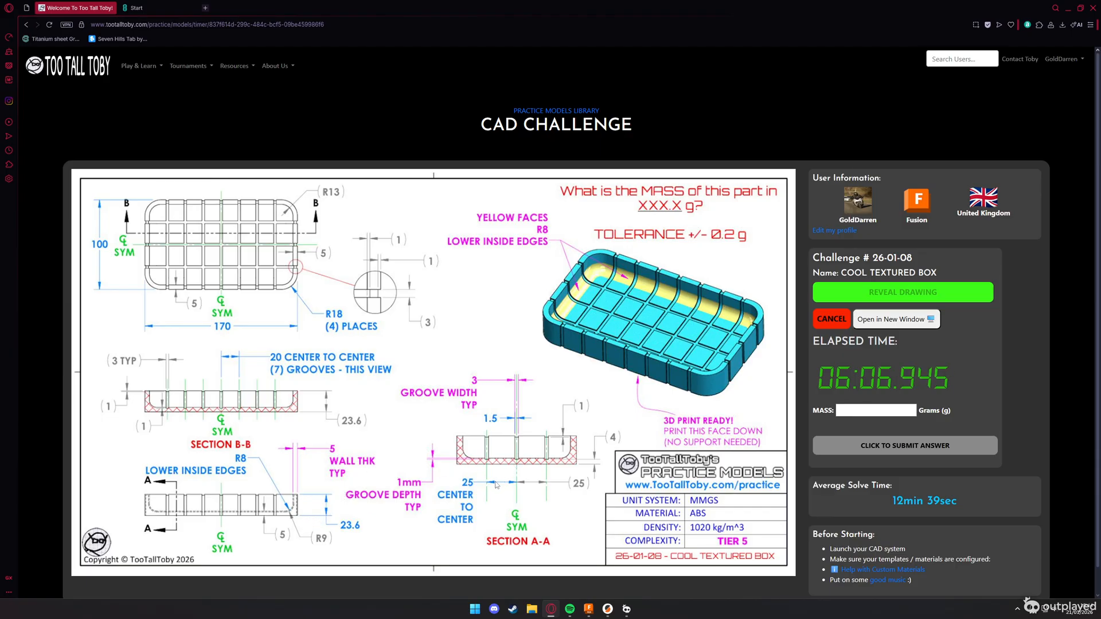
key(alt+Tab)
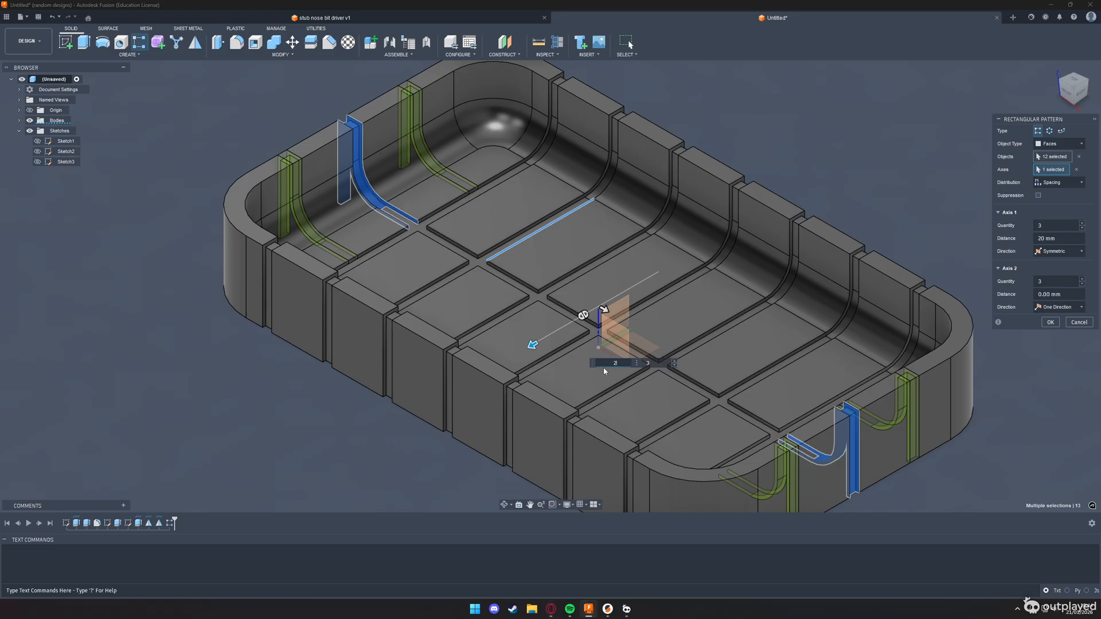
text(5)
key(alt+Tab)
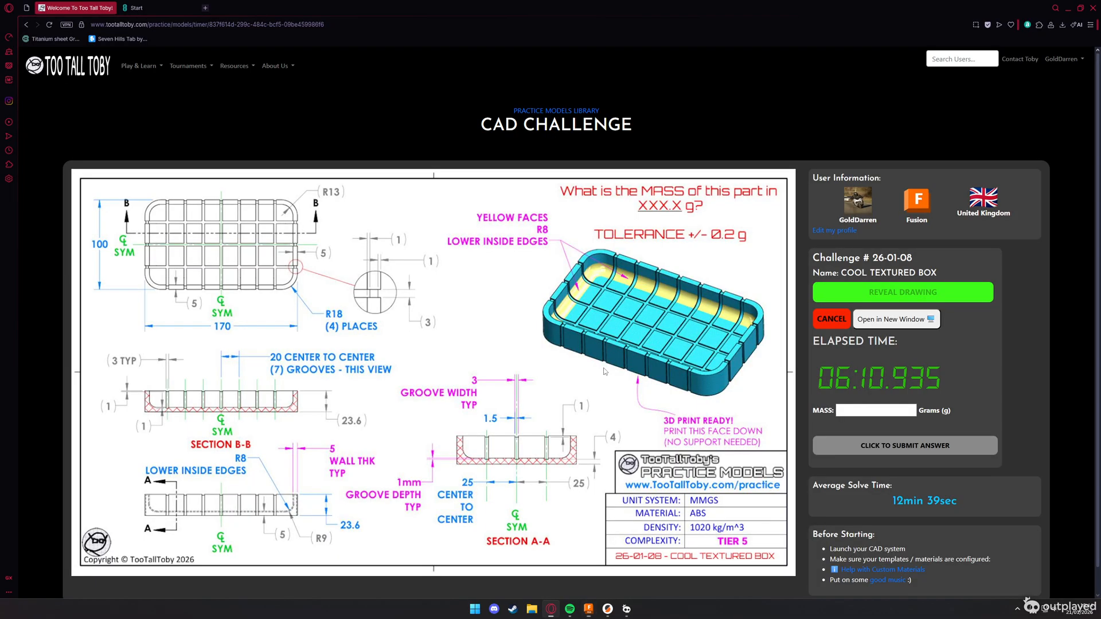
key(alt+Tab)
scroll(287, 430, down, 3)
scroll(287, 430, down, 2)
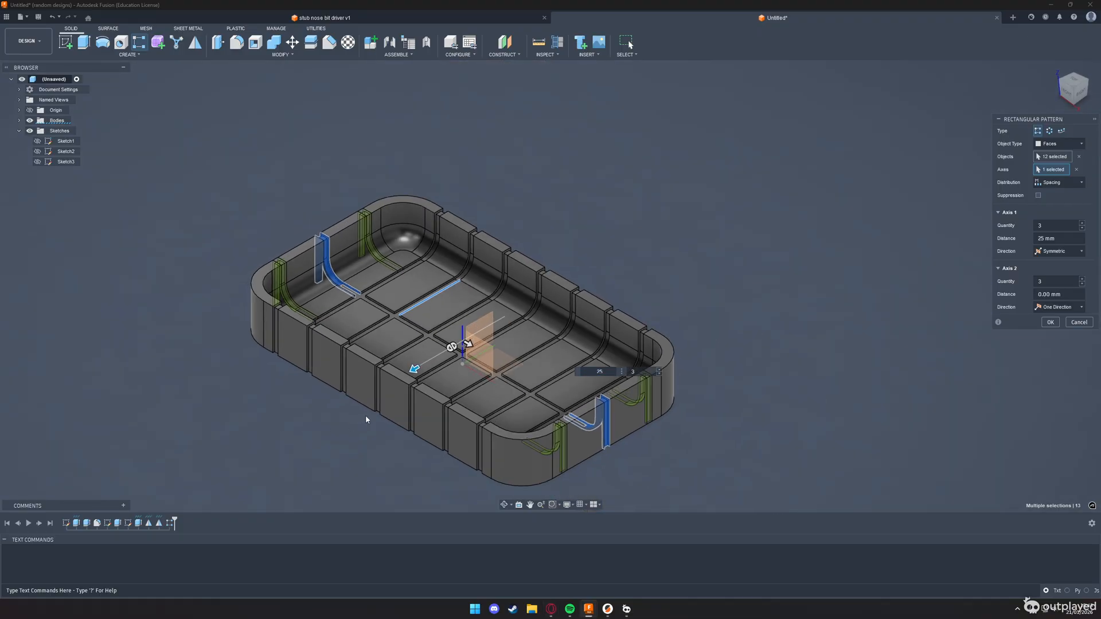
key(alt+Tab)
key(alt+Tab)
key(Return)
Step: Start a sketch on a raised floor panel and draw a 3 mm wide, about 127 mm long rectangle between one pair of groove ends
shift+middle_drag(379, 343, 421, 430)
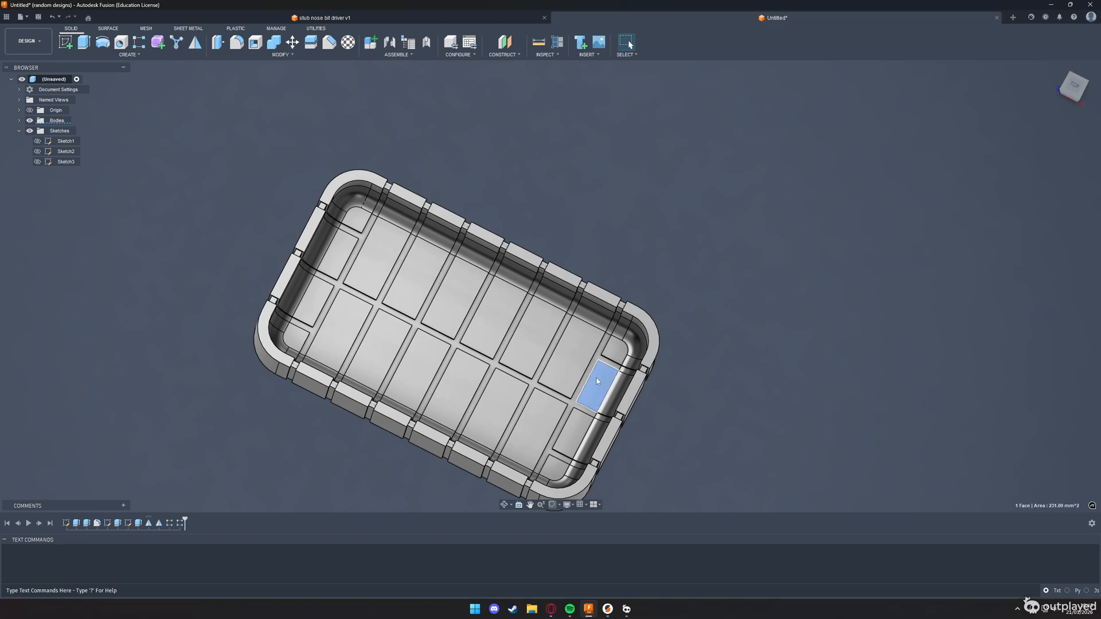
key(r)
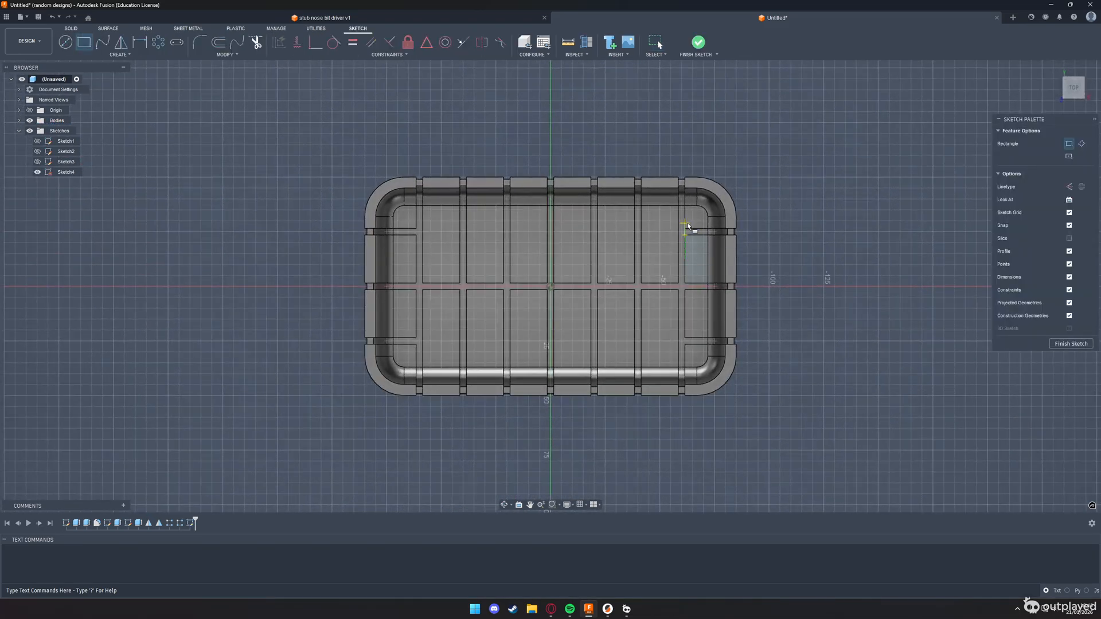
click(683, 234)
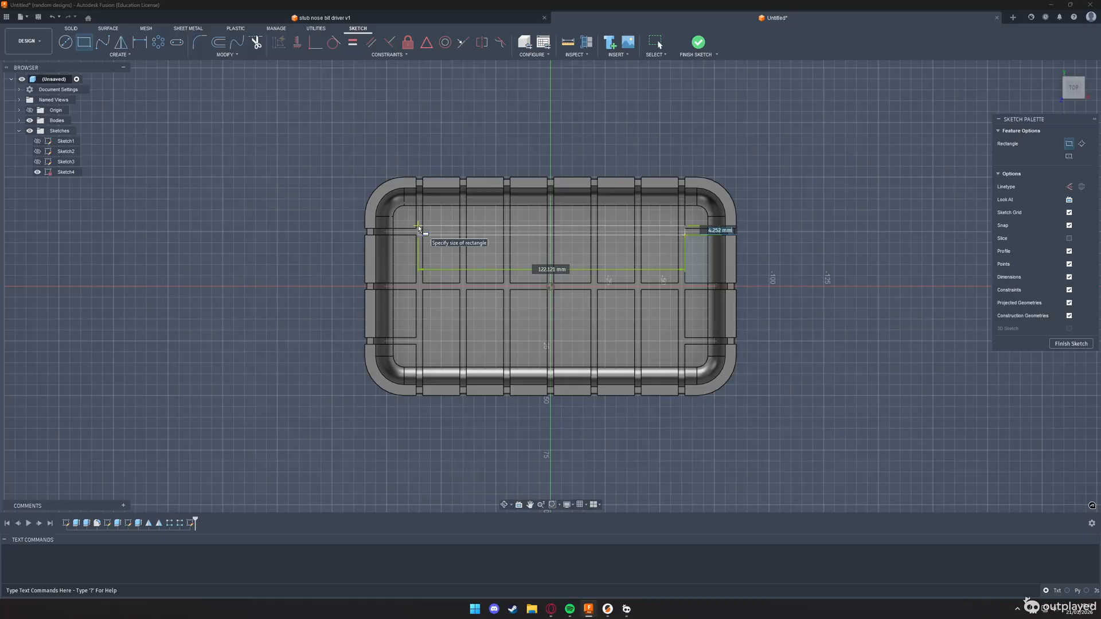
key(Tab)
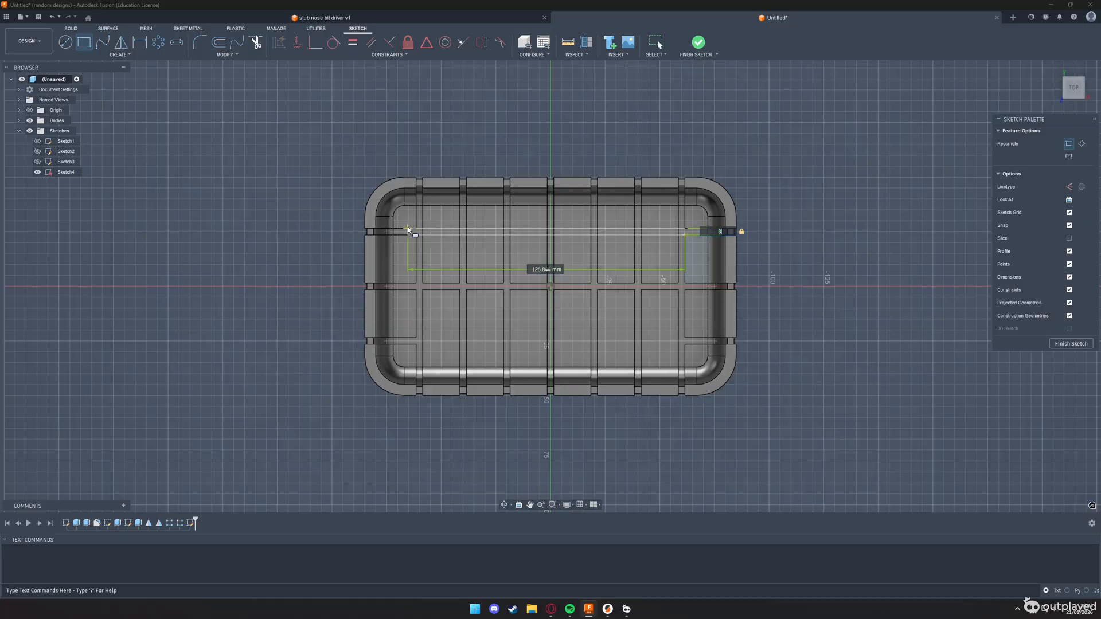
click(408, 226)
scroll(416, 228, up, 5)
scroll(310, 223, down, 5)
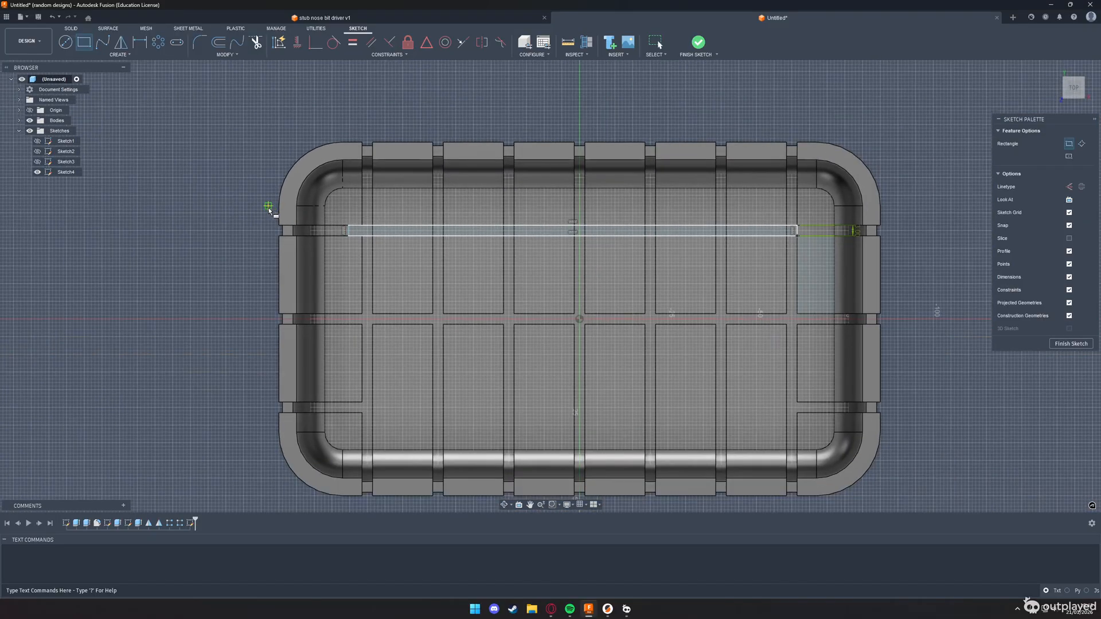
Step: Draw a second 3 mm wide rectangle across the floor between the other pair of patterned groove ends
scroll(796, 420, up, 4)
scroll(709, 348, up, 3)
scroll(709, 347, up, 1)
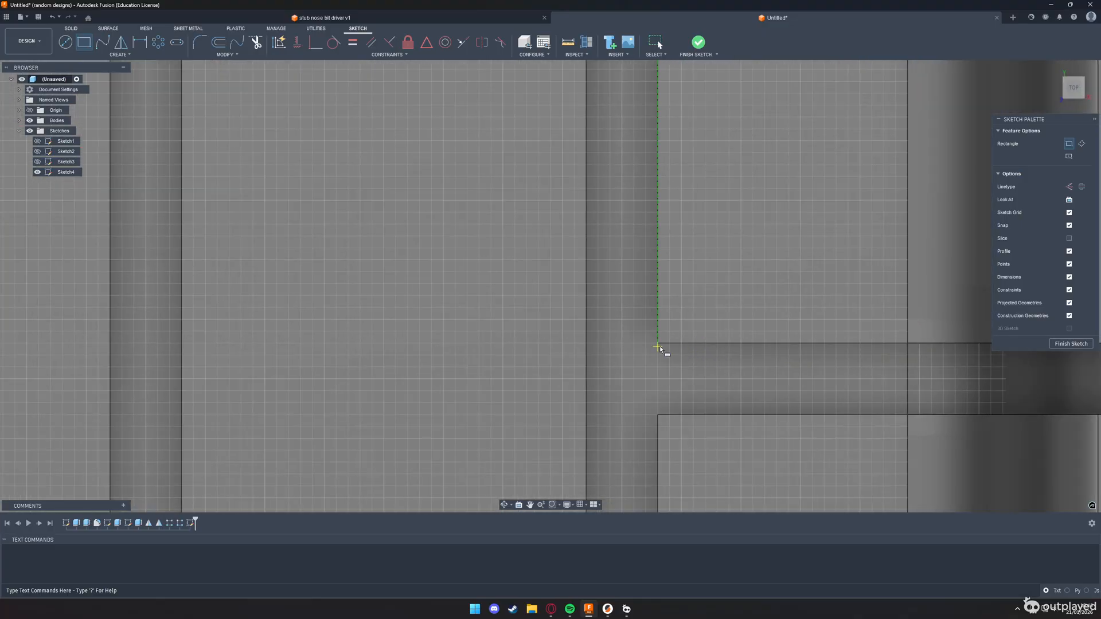
click(659, 346)
scroll(656, 415, down, 6)
scroll(713, 415, down, 2)
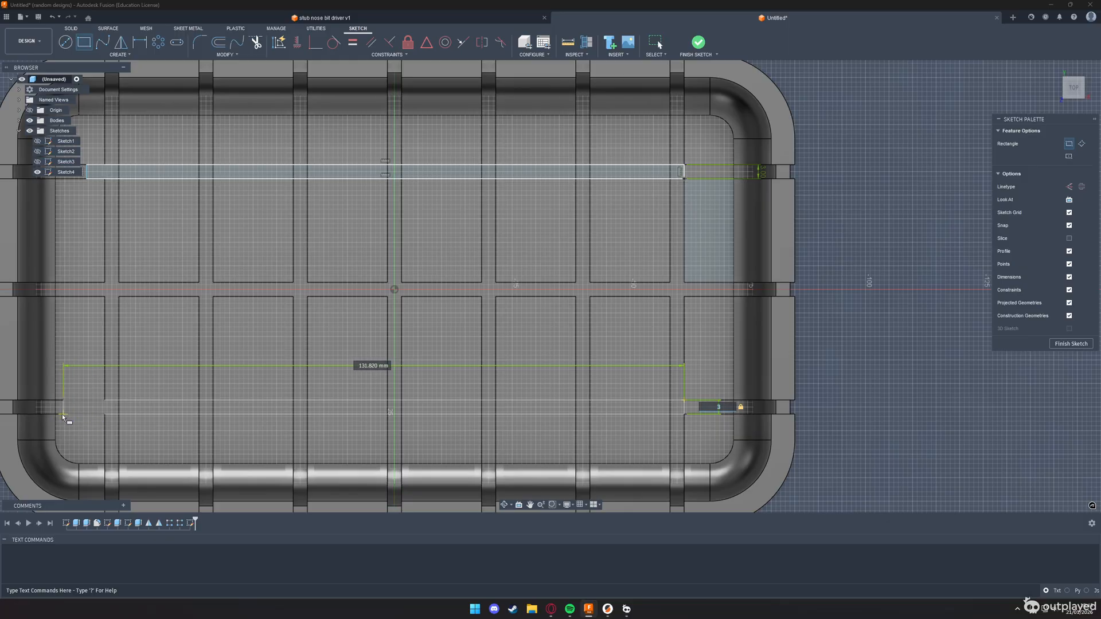
click(92, 414)
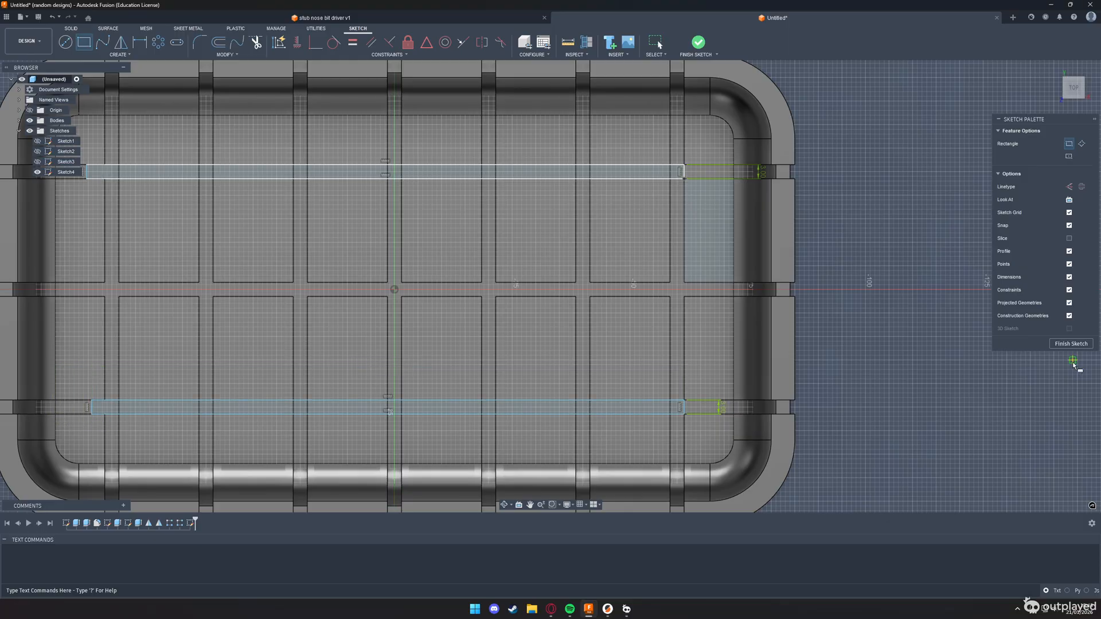
Step: Finish the sketch and extrude both 3 mm wide floor rectangles as a cut 1 mm deep
click(1070, 343)
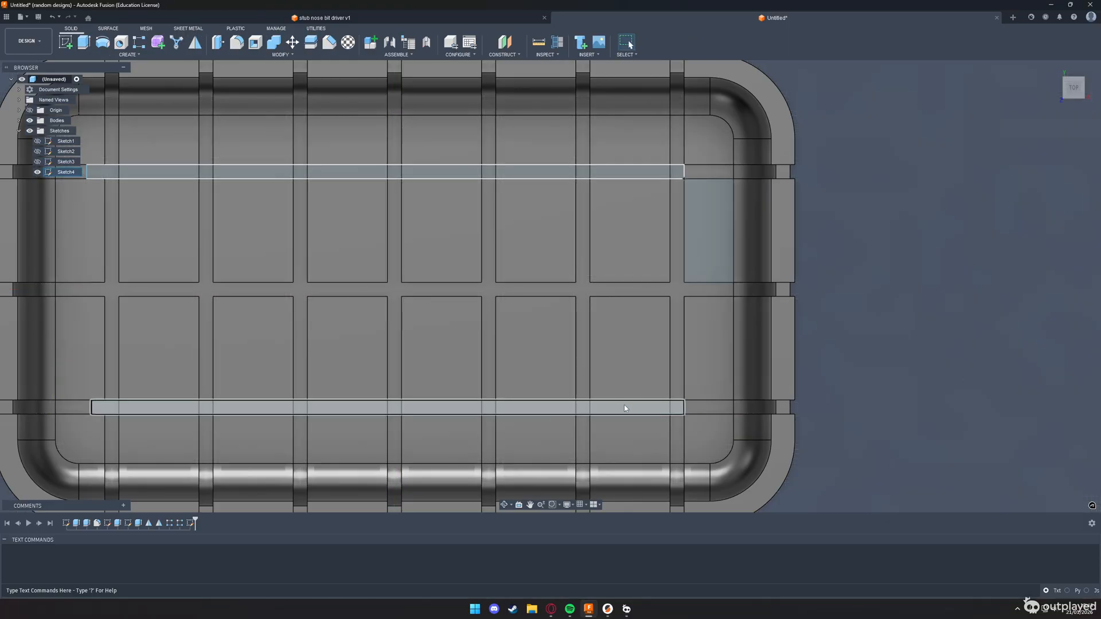
click(625, 408)
click(674, 175)
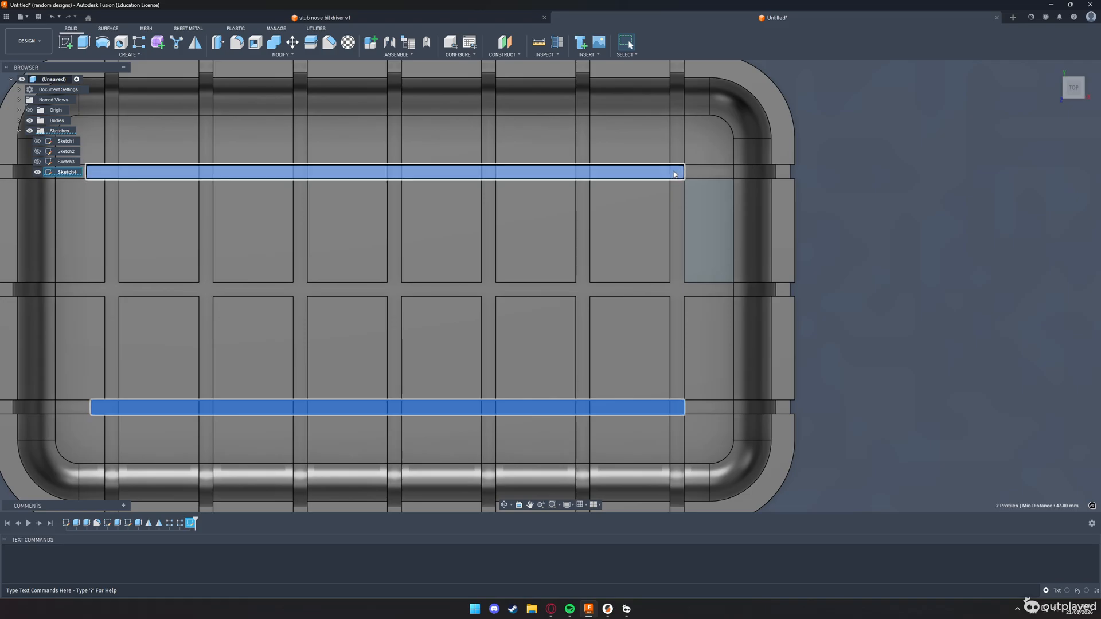
key(e)
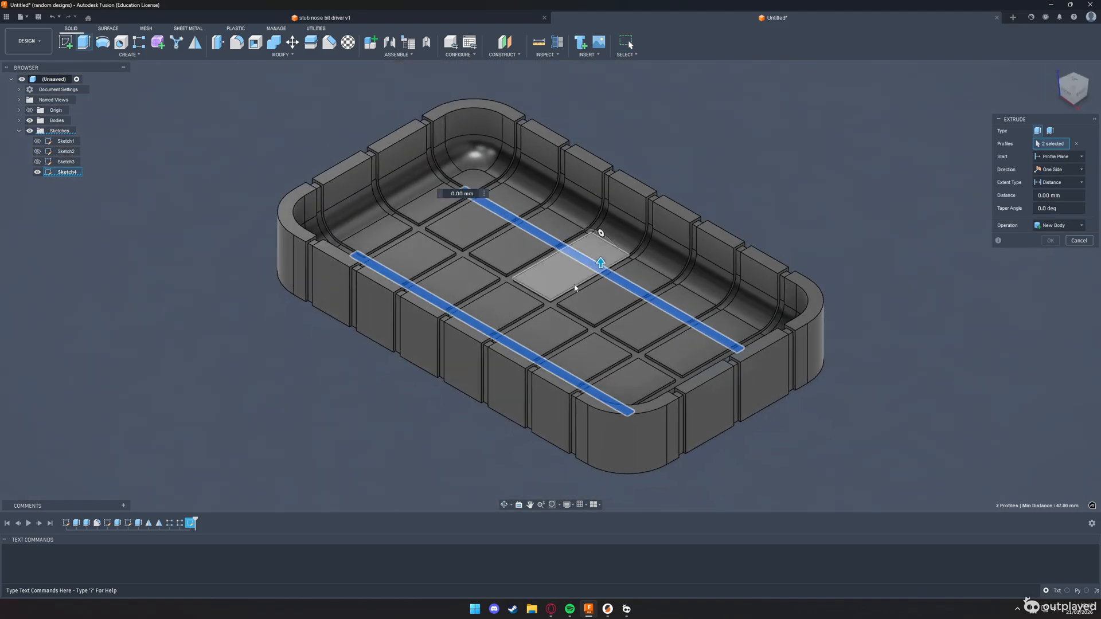
scroll(575, 287, up, 5)
text(-1)
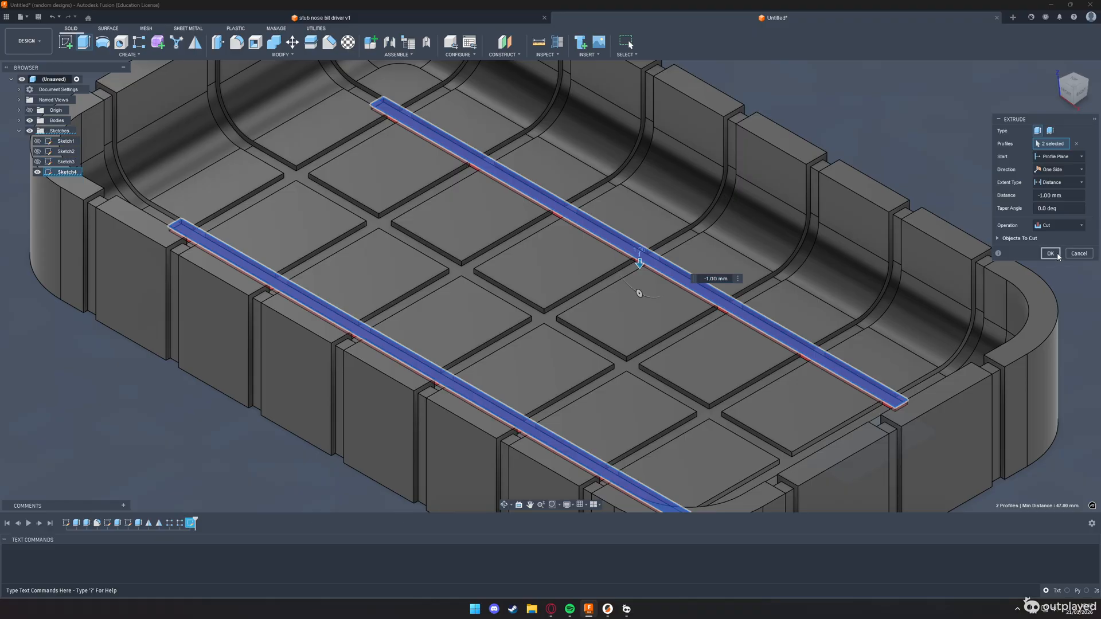
click(1055, 256)
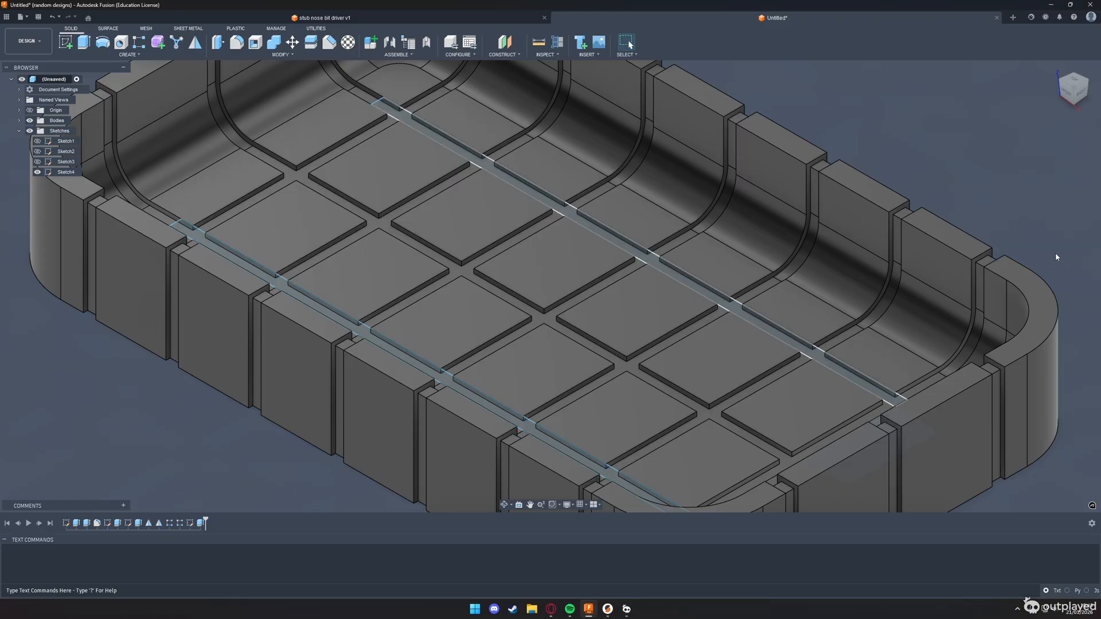
Step: Inspect the finished groove grid from several angles and hide the sketch of the floor rectangles
scroll(518, 283, down, 5)
mouse_move(649, 311)
shift+middle_down()
mouse_move(587, 328)
mouse_move(493, 295)
mouse_move(594, 234)
mouse_move(601, 242)
mouse_move(550, 247)
mouse_move(611, 276)
mouse_move(495, 373)
mouse_move(545, 343)
shift+middle_up()
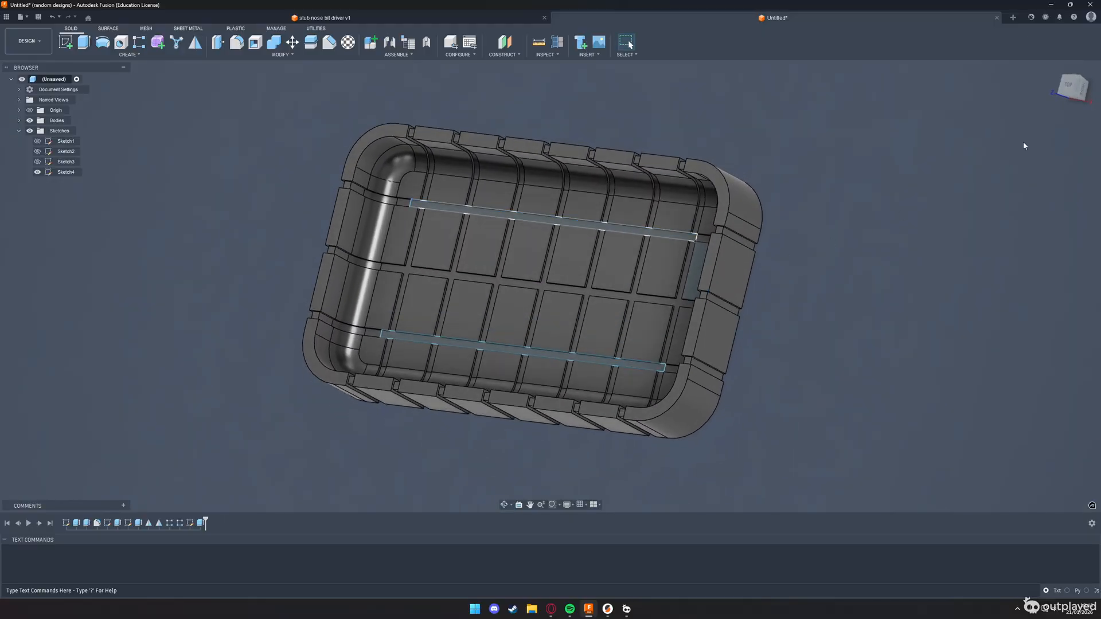
right_click(1082, 92)
click(1072, 98)
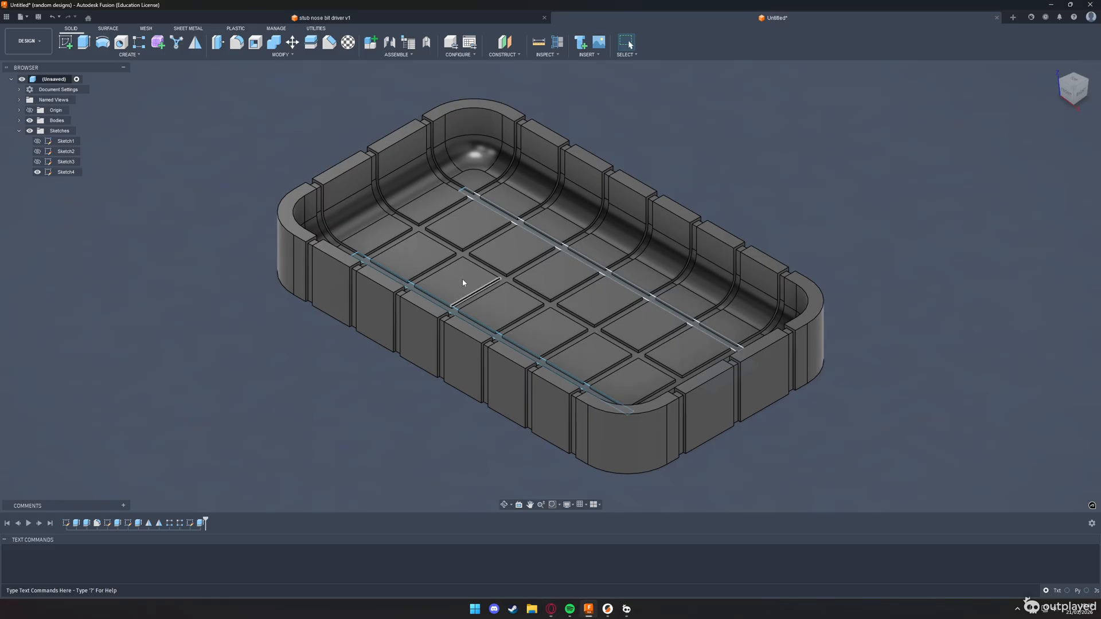
click(38, 172)
scroll(322, 432, down, 4)
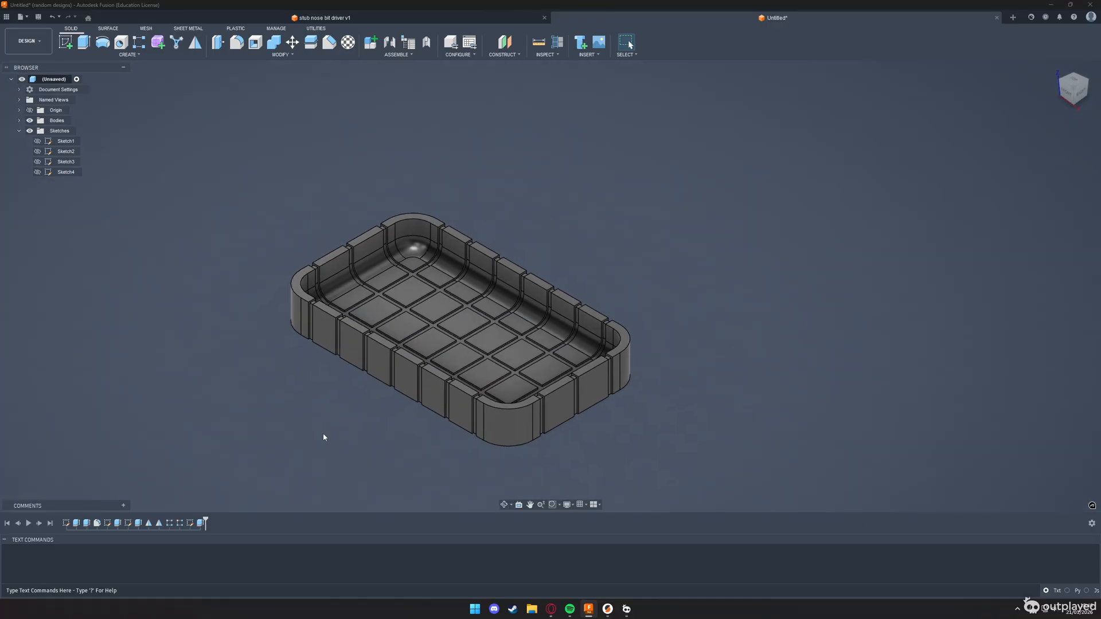
Step: Assign the ABS Plastic physical material from the Fusion Material Library to the box body
click(351, 43)
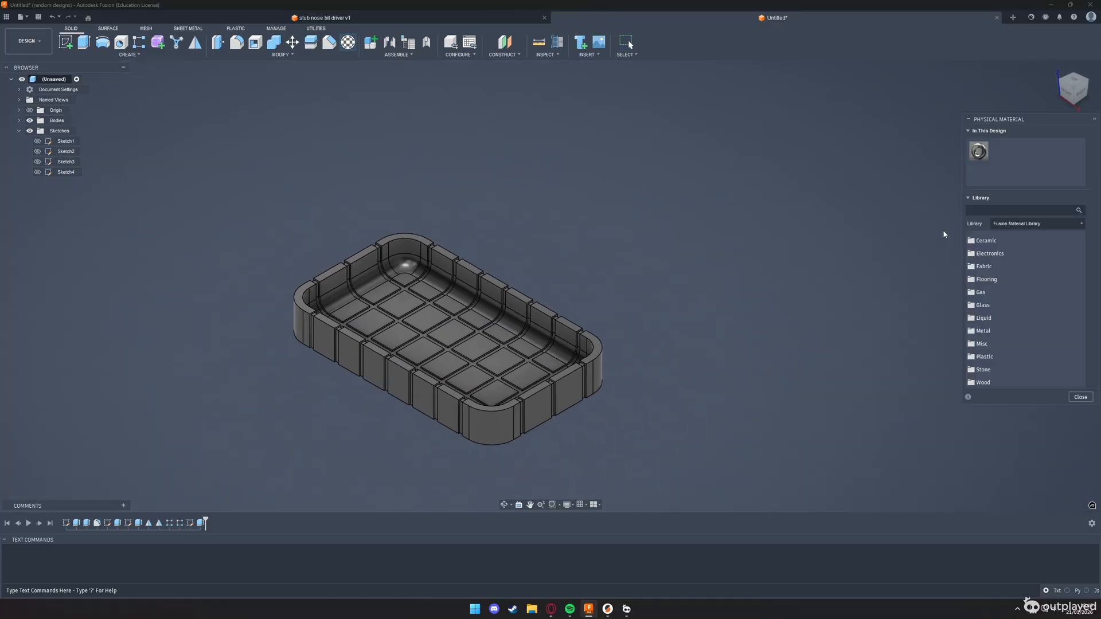
click(1000, 358)
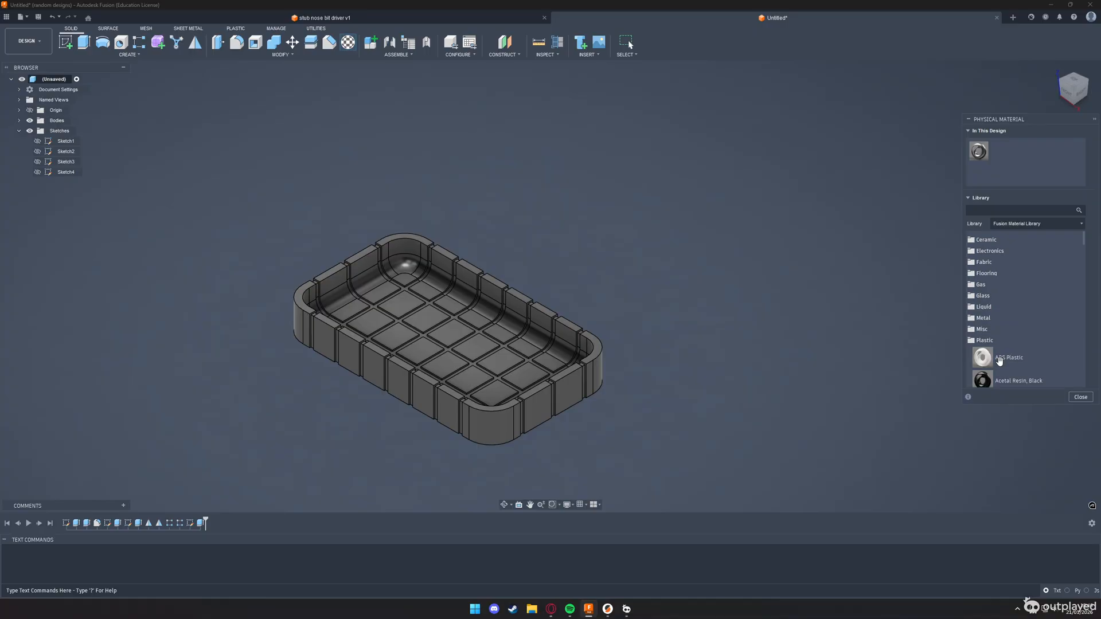
drag(979, 363, 447, 338)
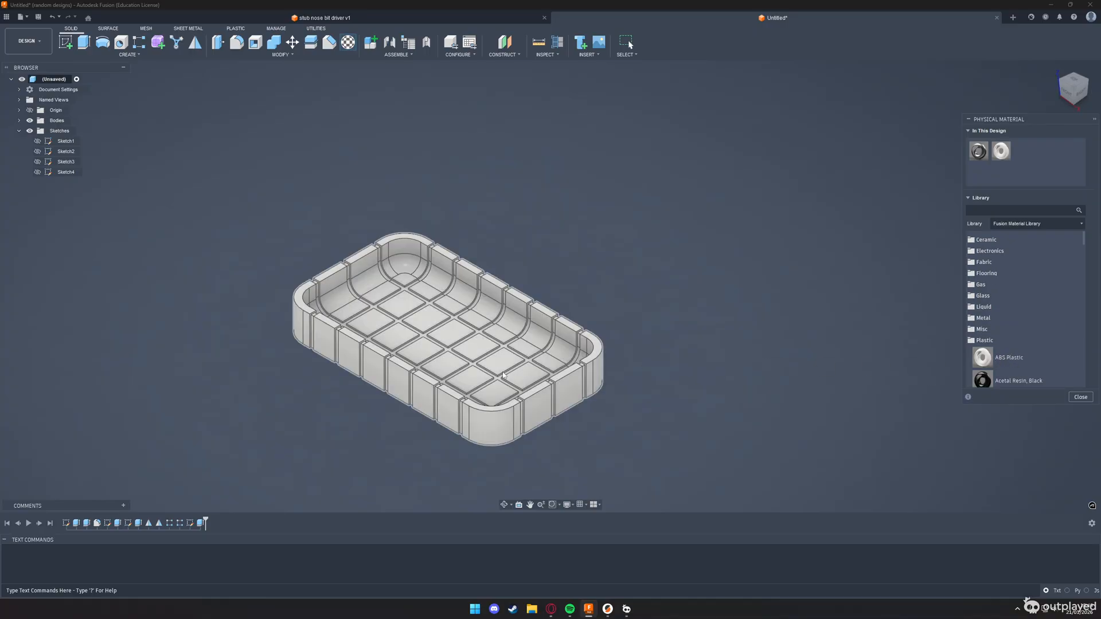
Step: Edit the ABS Plastic material's physical properties and apply a density of 1.020 g/cm³
double_click(1000, 151)
click(925, 157)
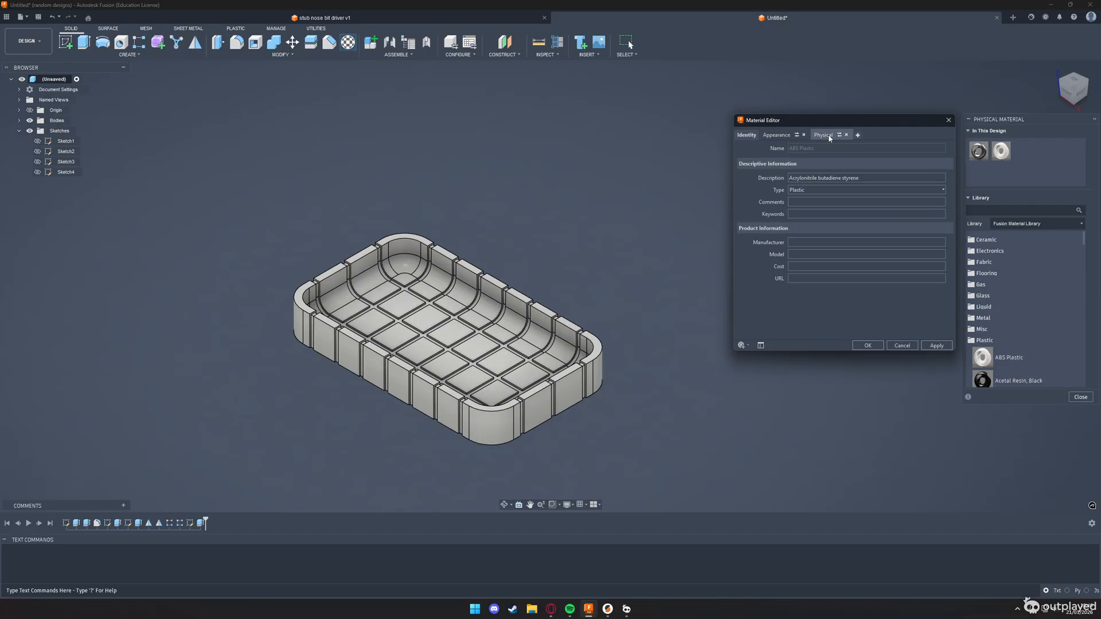
click(840, 289)
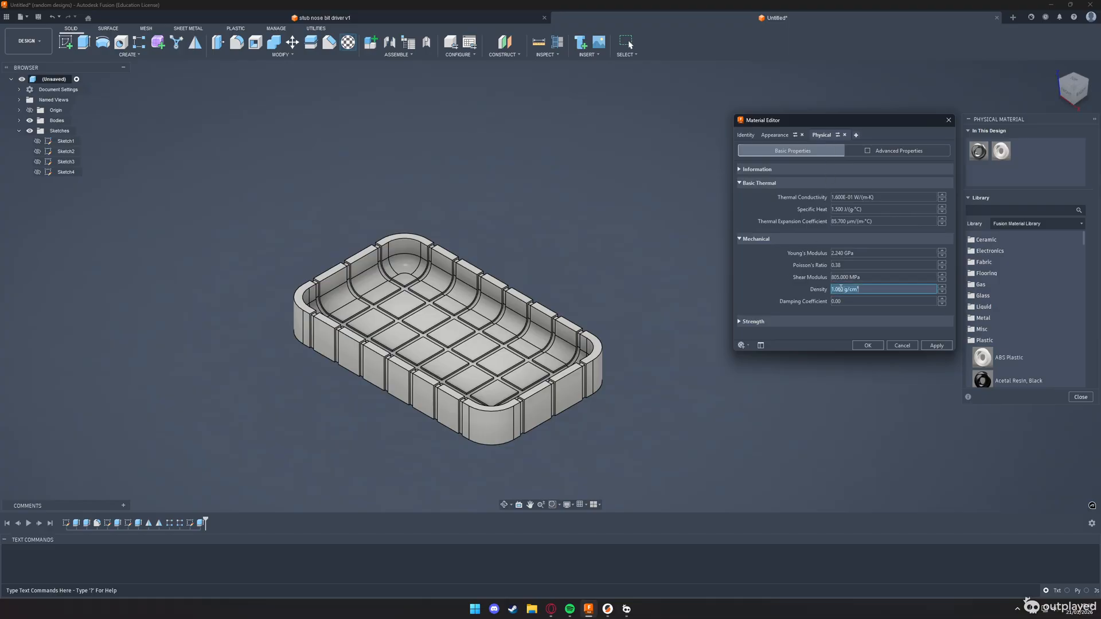
key(BackSpace)
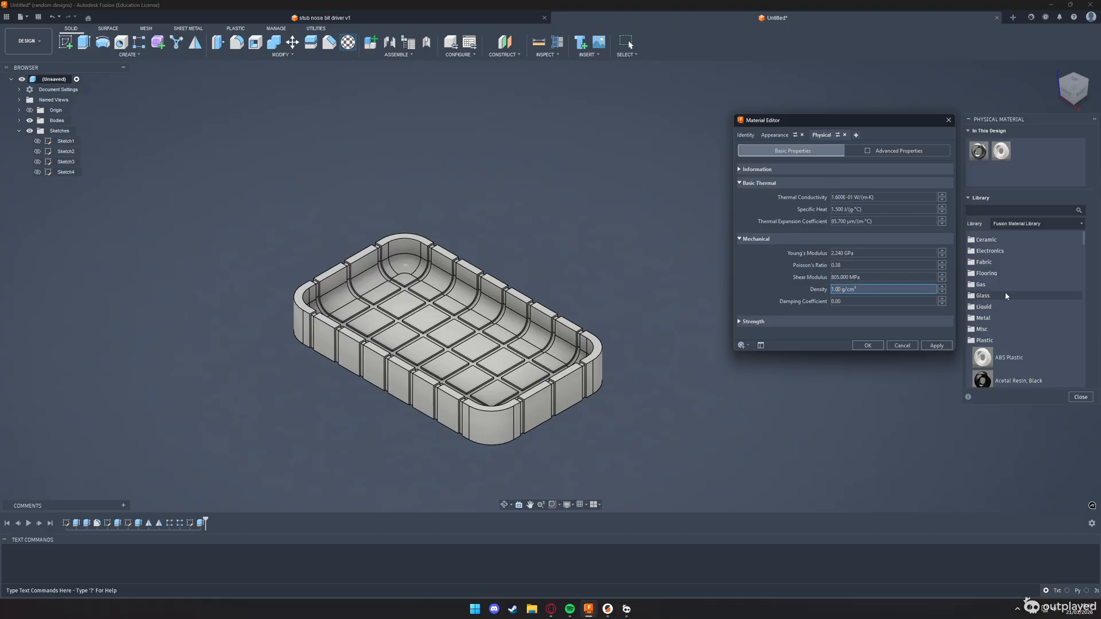
text(2)
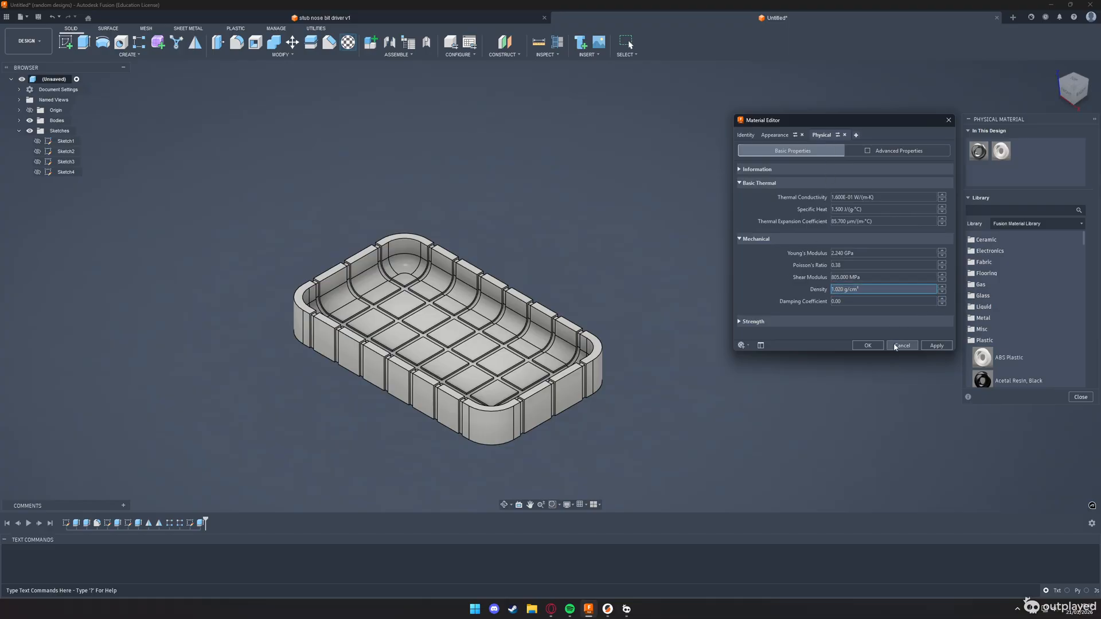
click(934, 346)
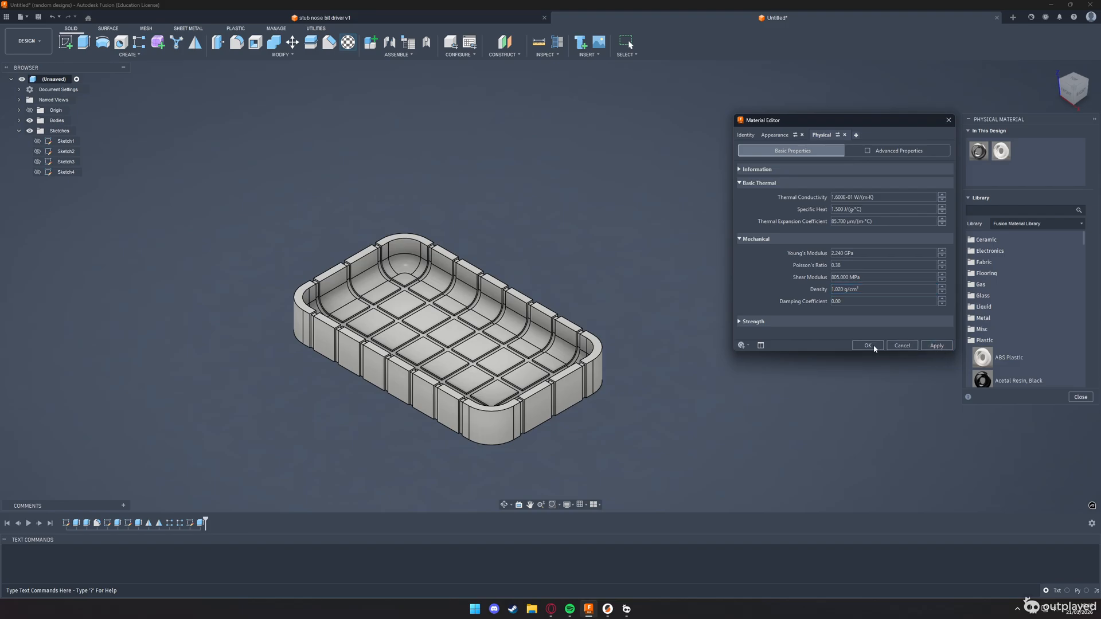
click(909, 348)
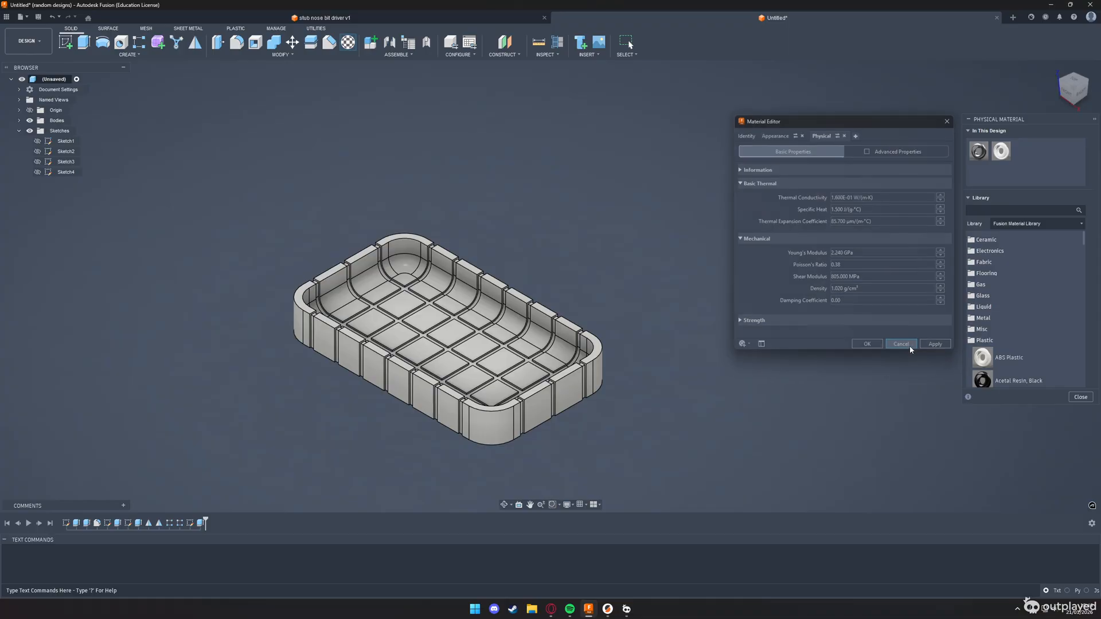
Step: Reopen the ABS Plastic material to check its saved density, and close the material settings
double_click(1003, 152)
click(945, 160)
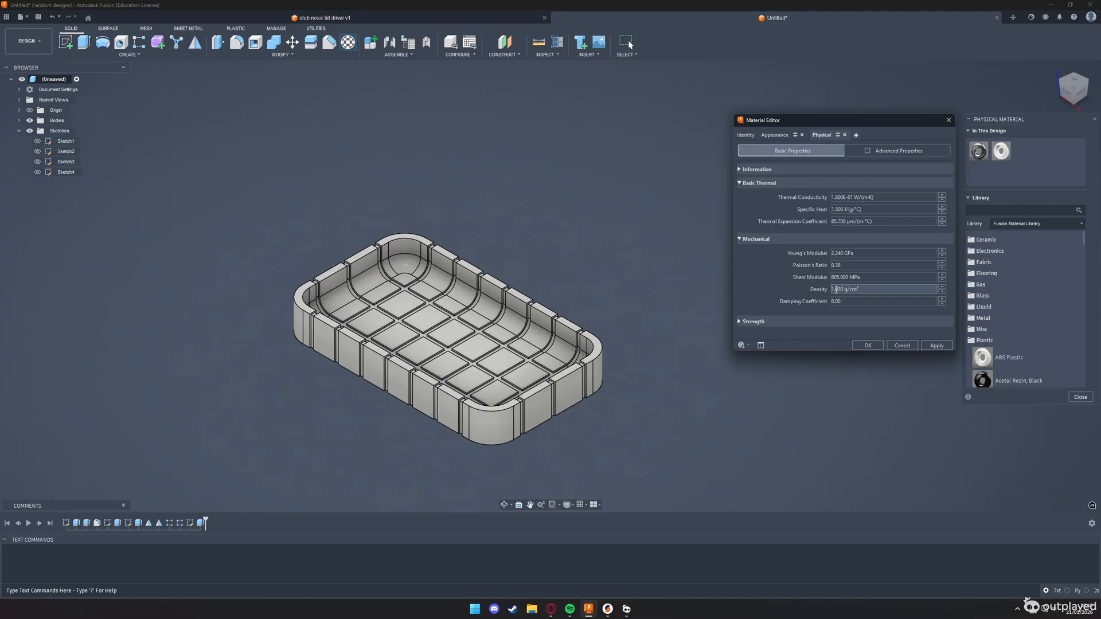
click(901, 345)
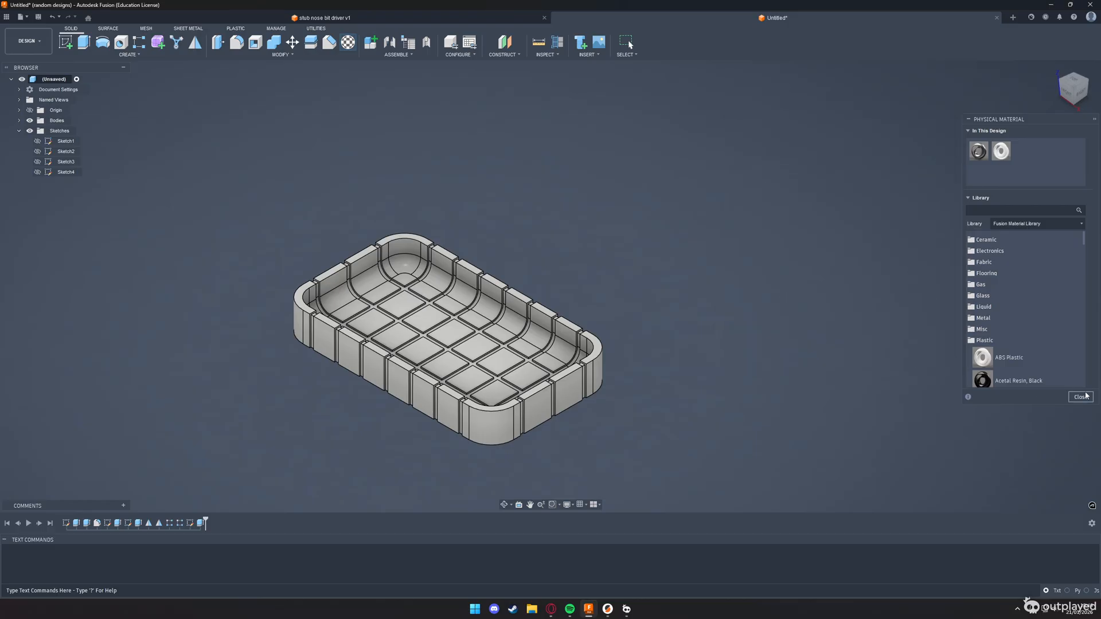
click(1081, 397)
Step: Select the whole box, display its physical properties and copy the mass value to the clipboard
drag(671, 473, 159, 161)
right_click(404, 335)
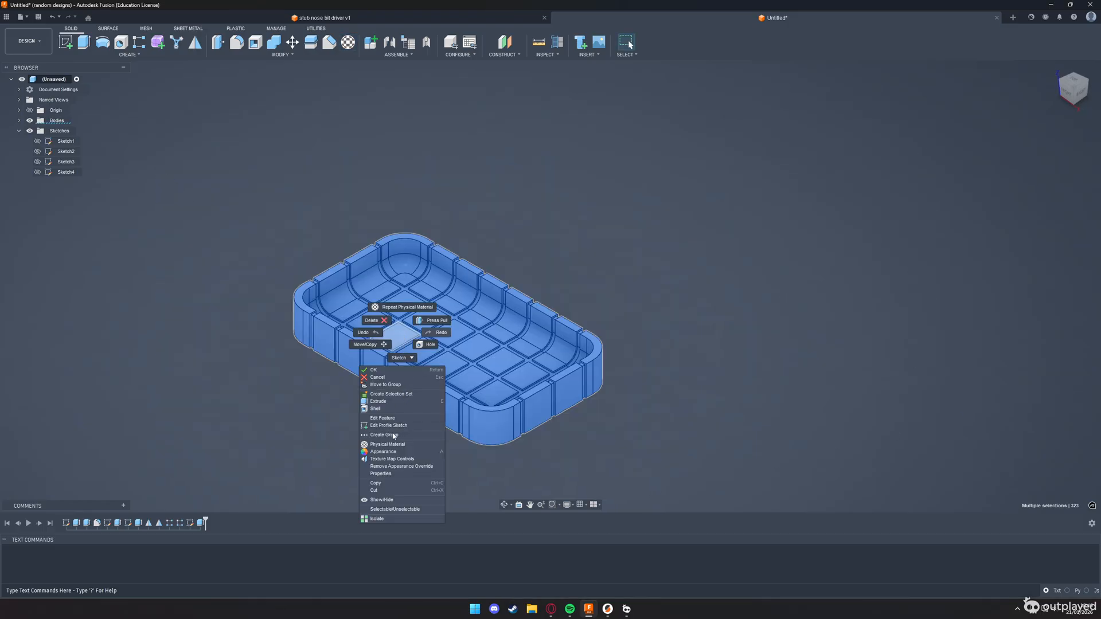
click(388, 474)
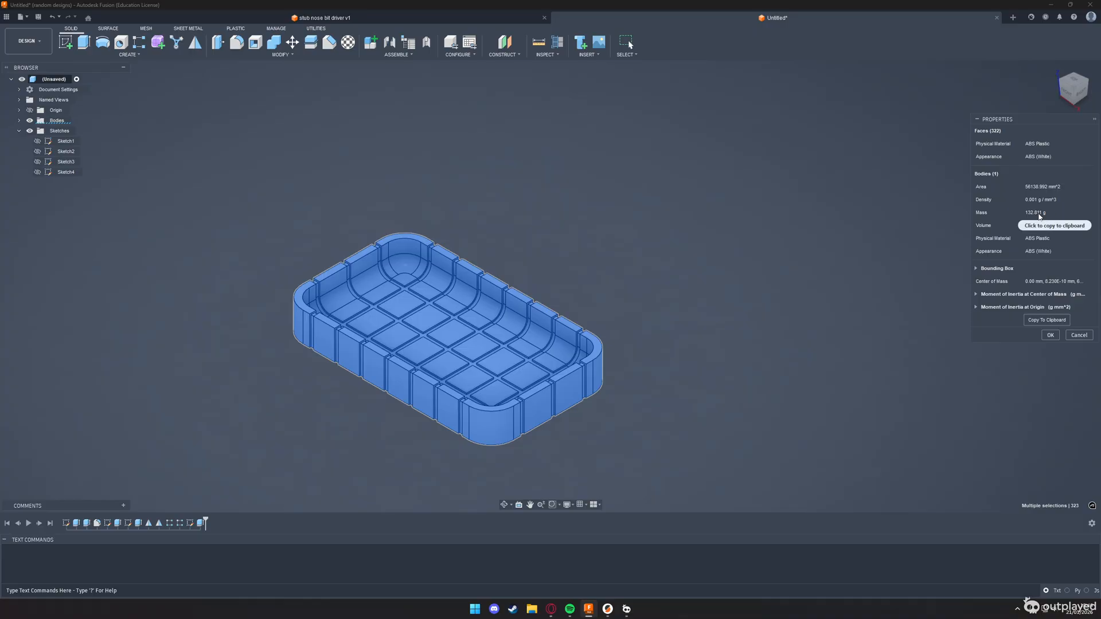
click(1037, 214)
Step: Switch to the Too Tall Toby challenge page, enter 132.811 g as the mass and submit the answer
key(alt+Tab)
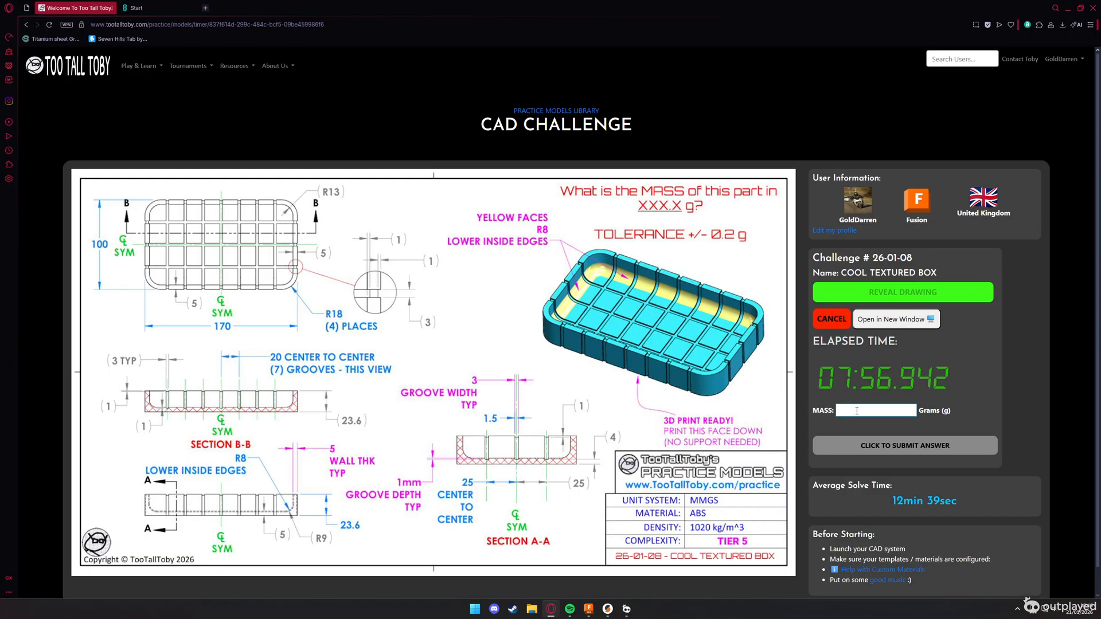
click(856, 411)
text(132.811 g)
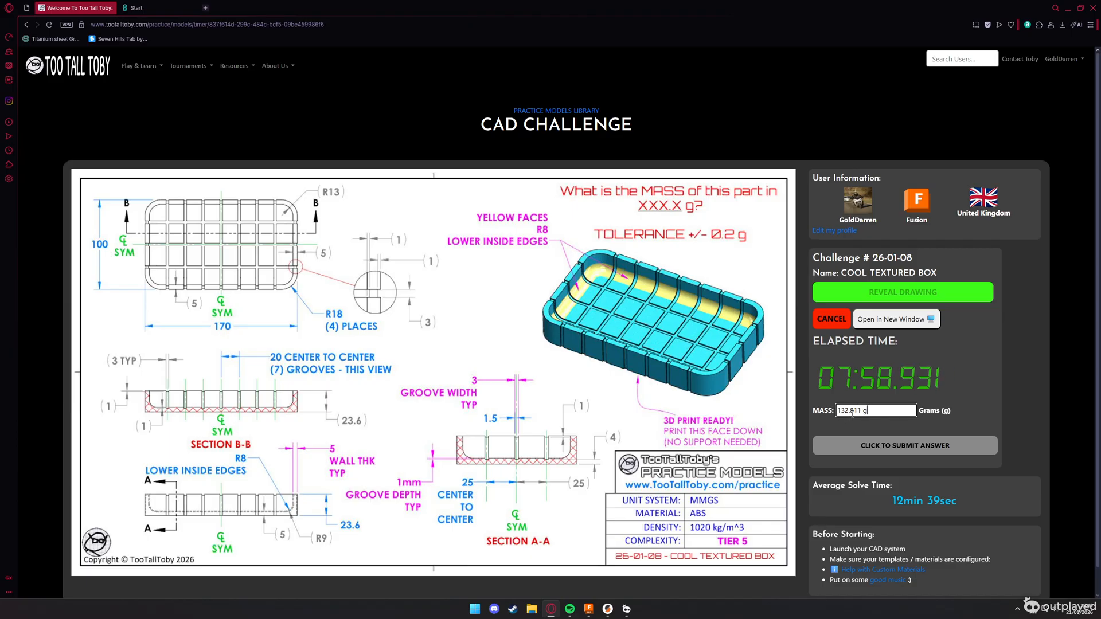
click(899, 448)
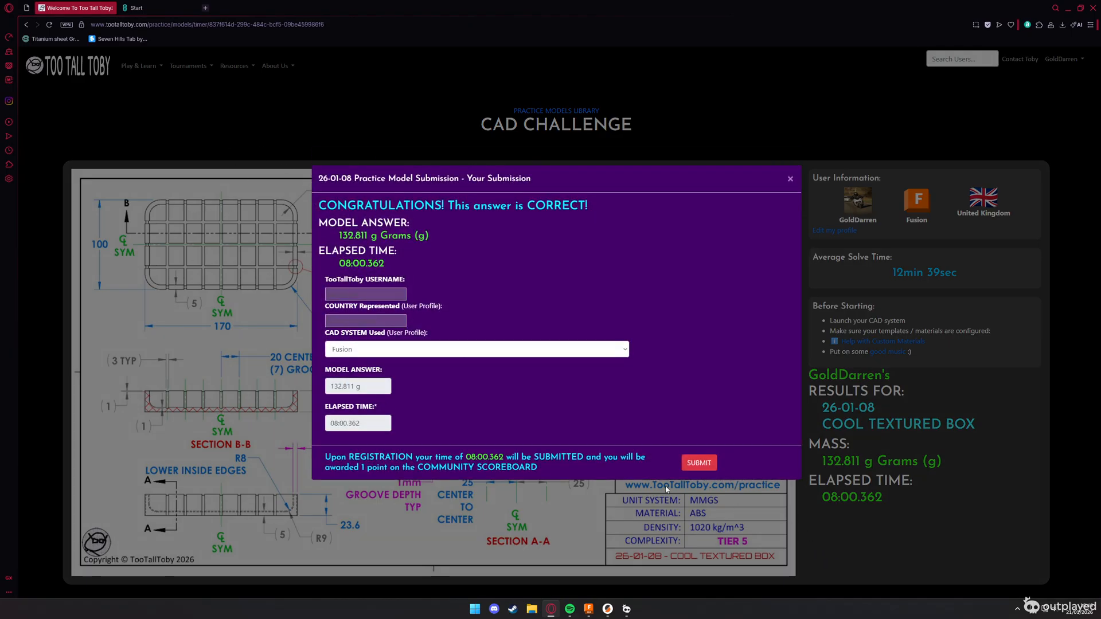
key(alt+Tab)
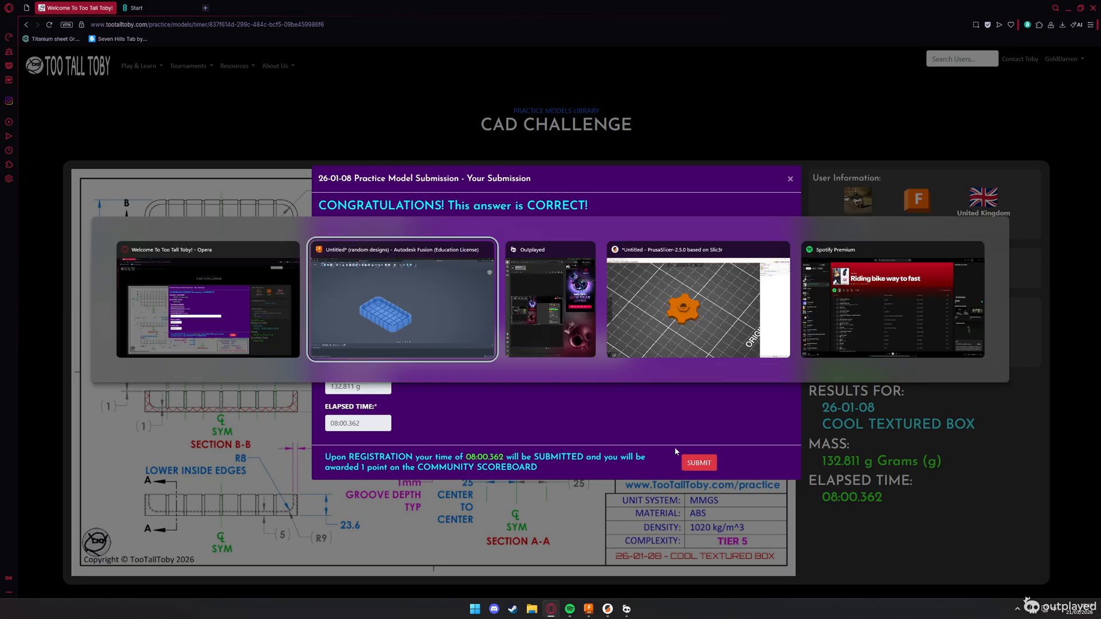
shift+middle_drag(497, 376, 594, 391)
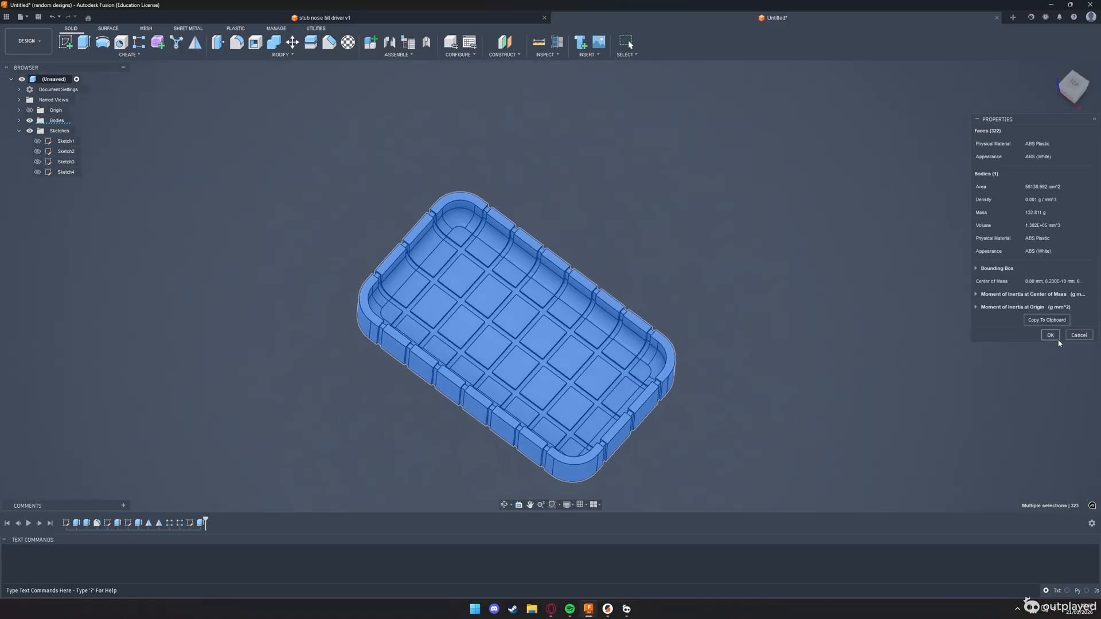
key(alt+Tab)
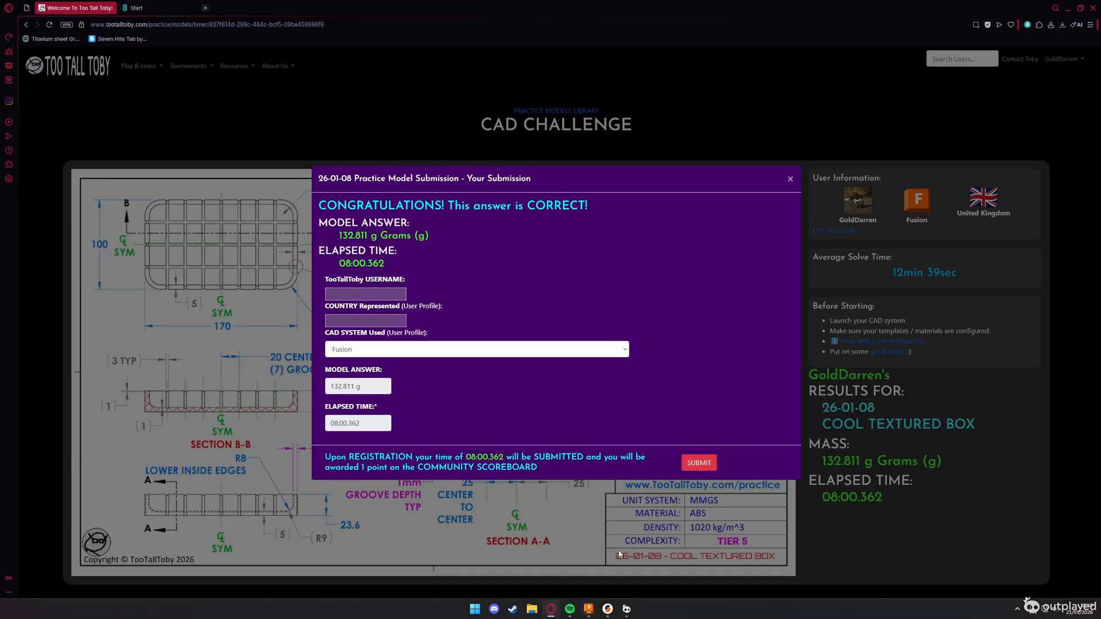
key(alt+Tab)
key(alt+Tab)
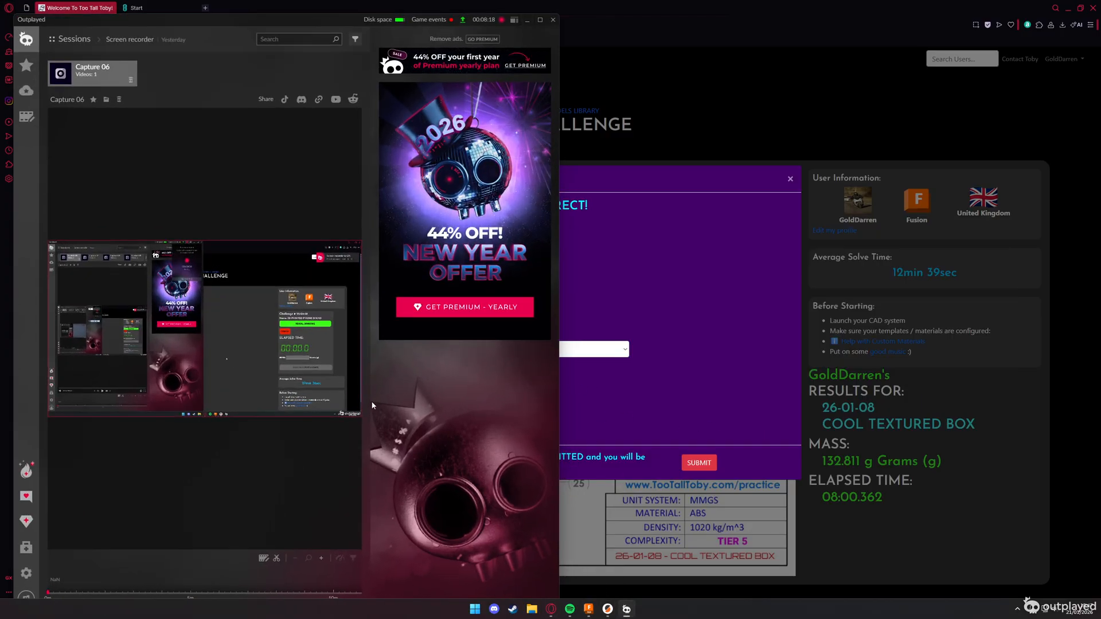